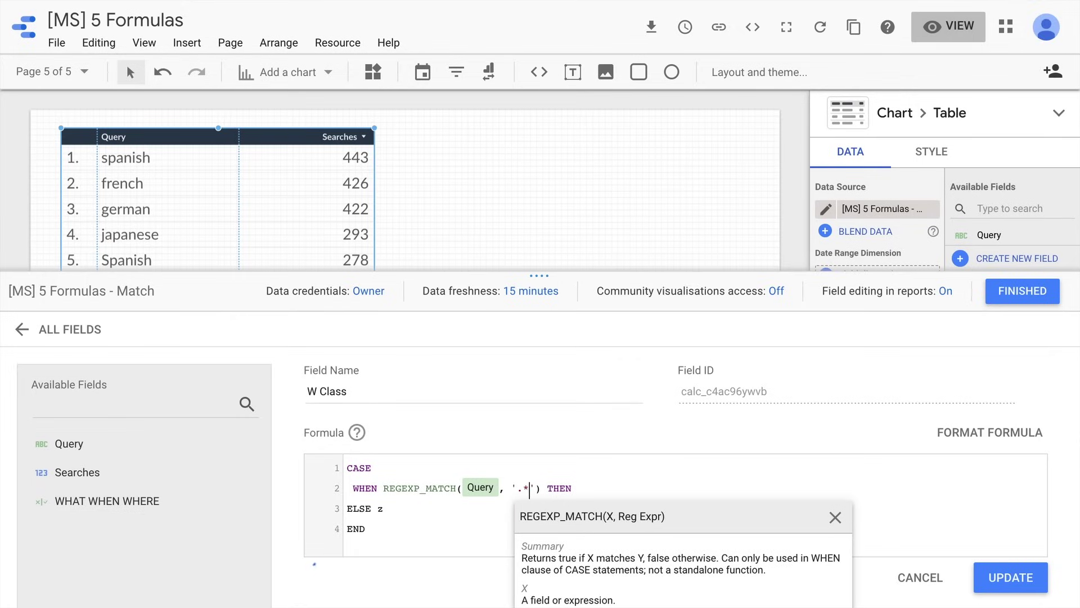
Continue typing the 'W Class' CASE formula with its REGEXP_MATCH condition on Query.
type("who")
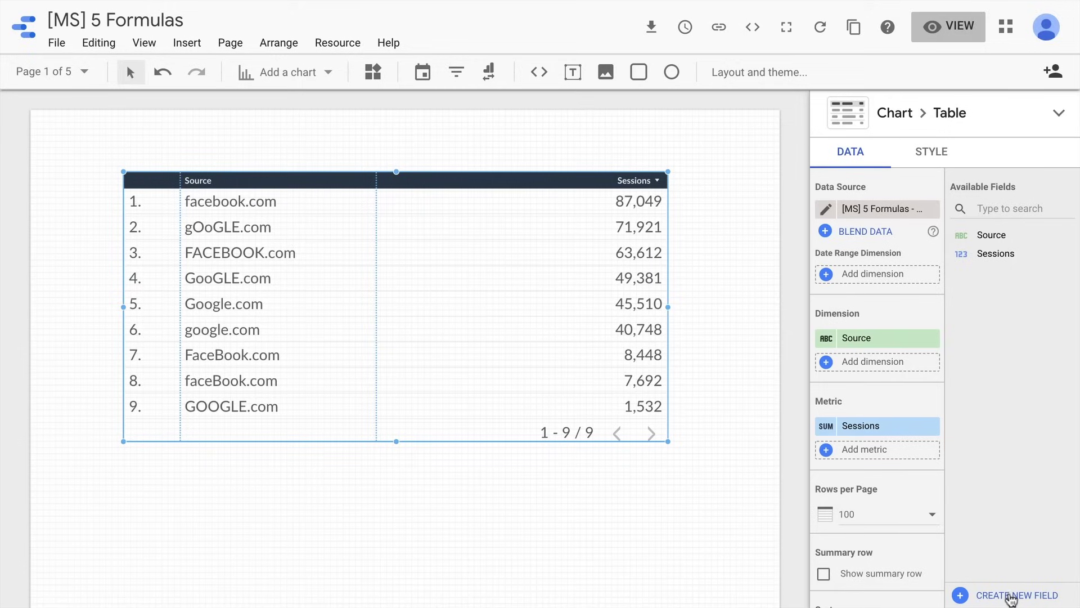
Discard the W Class draft, then open and cancel a chart-level New Field on the Source/Sessions table.
left_click(1010, 597)
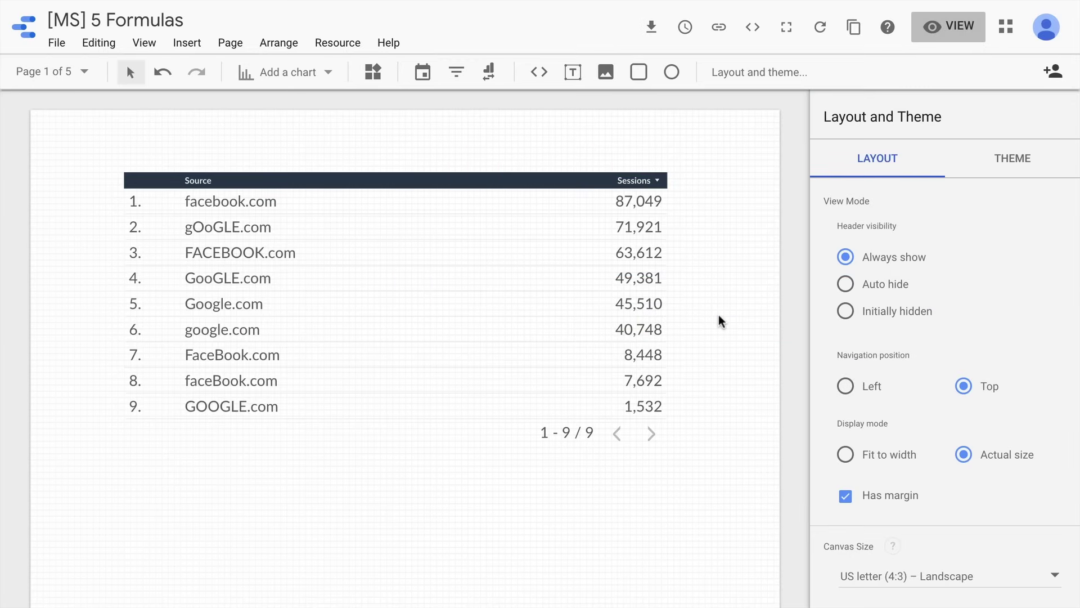
left_click(522, 314)
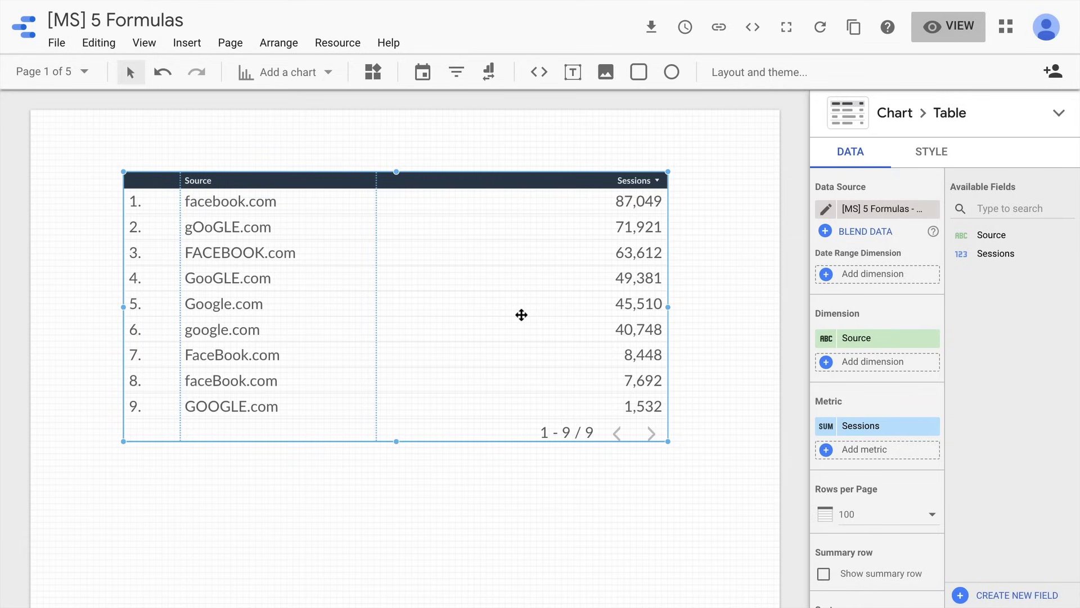
left_click(861, 456)
left_click(838, 585)
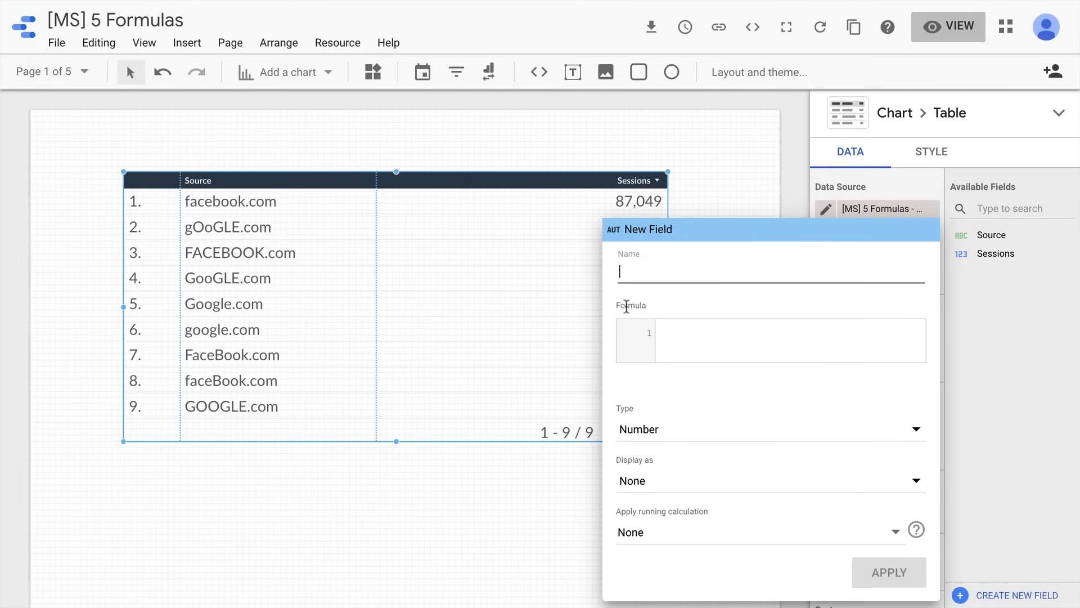
left_click(691, 343)
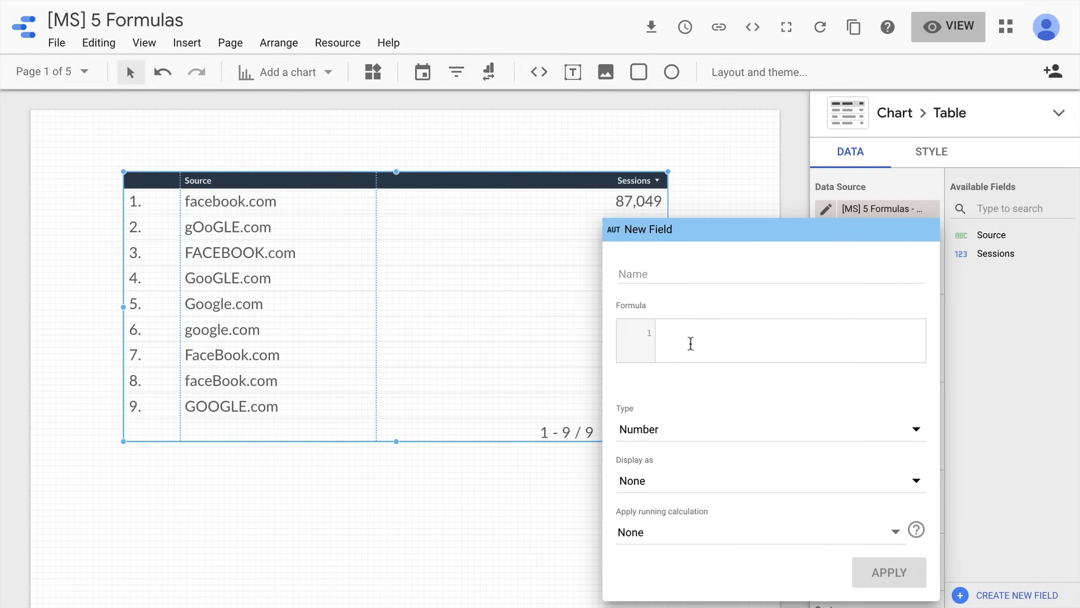
left_click(499, 271)
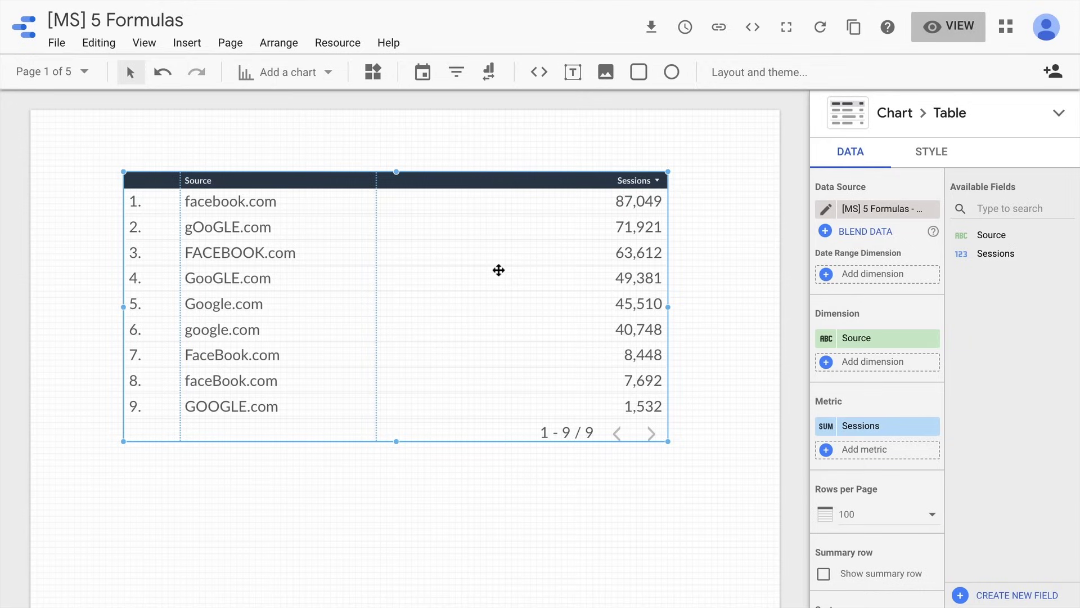
left_click(1010, 597)
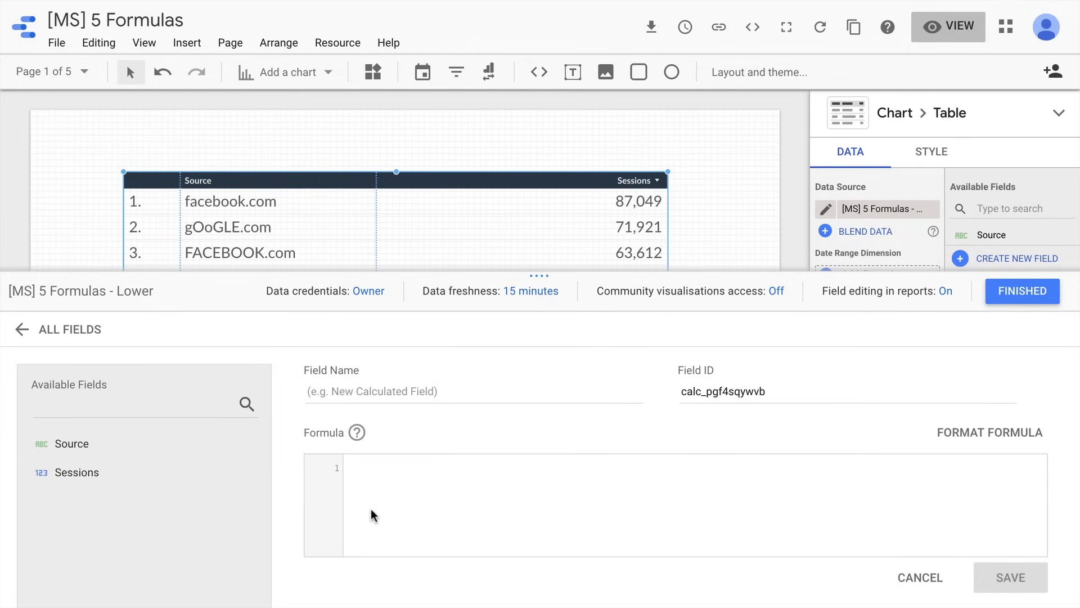
left_click(1001, 300)
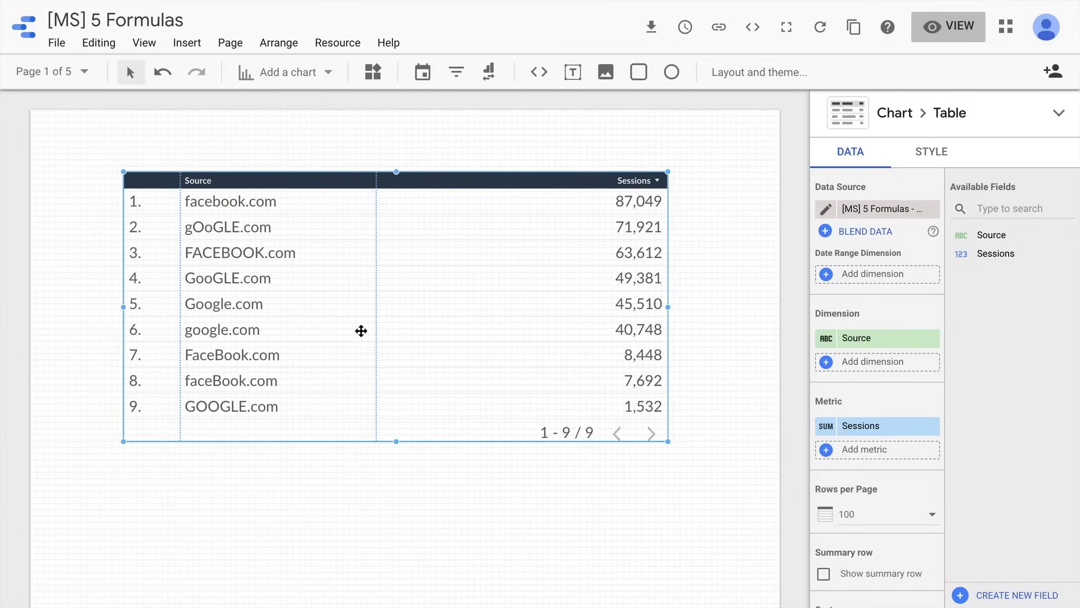
Add a calculated field 'Lower Source' with formula LOWER(Source) and save it.
left_click(998, 598)
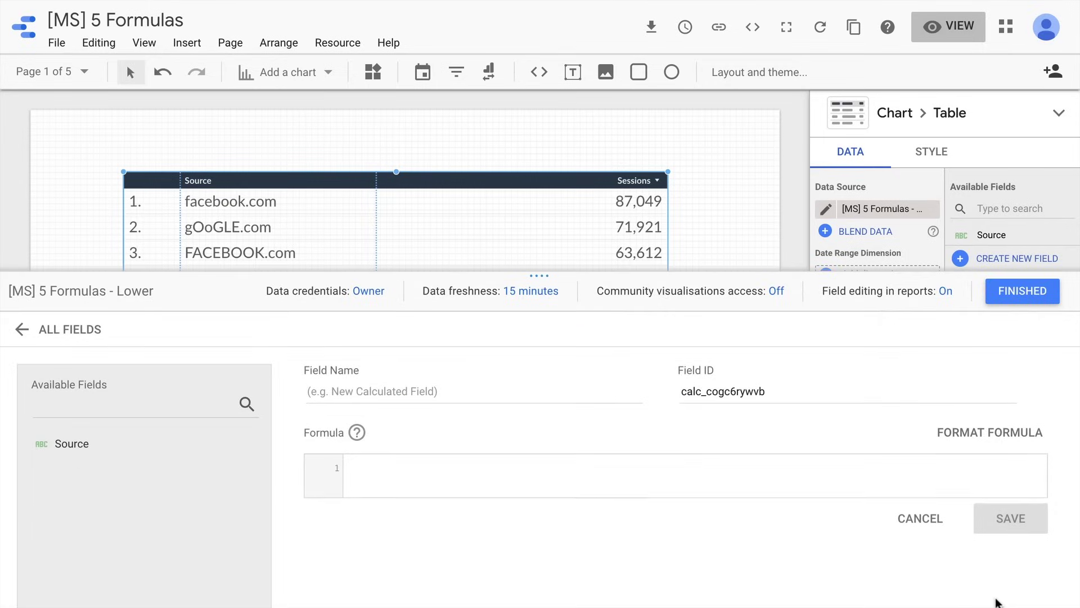
left_click(471, 398)
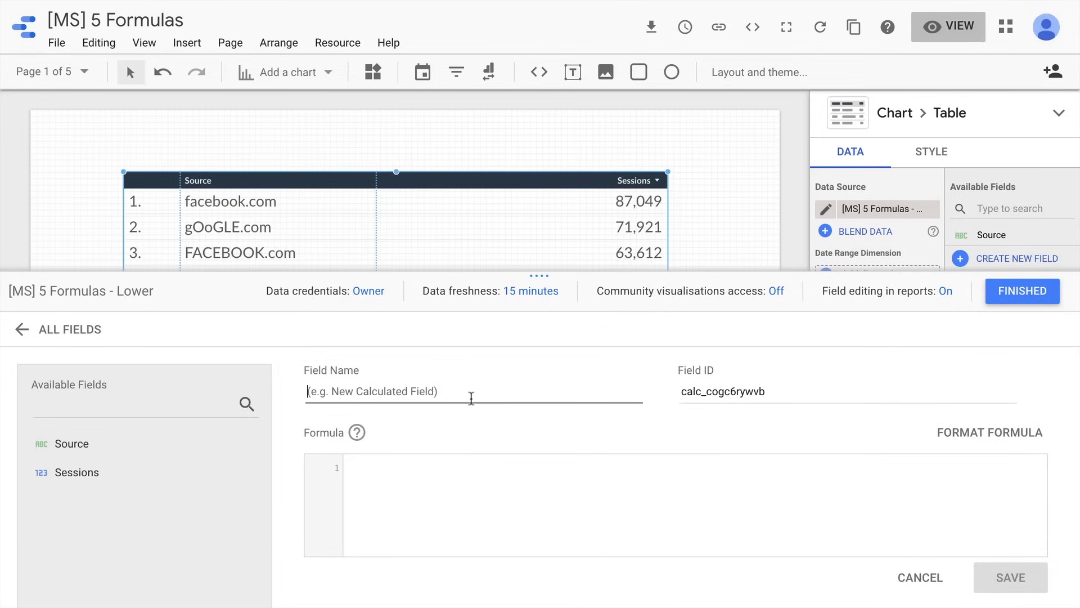
type("Lower Source")
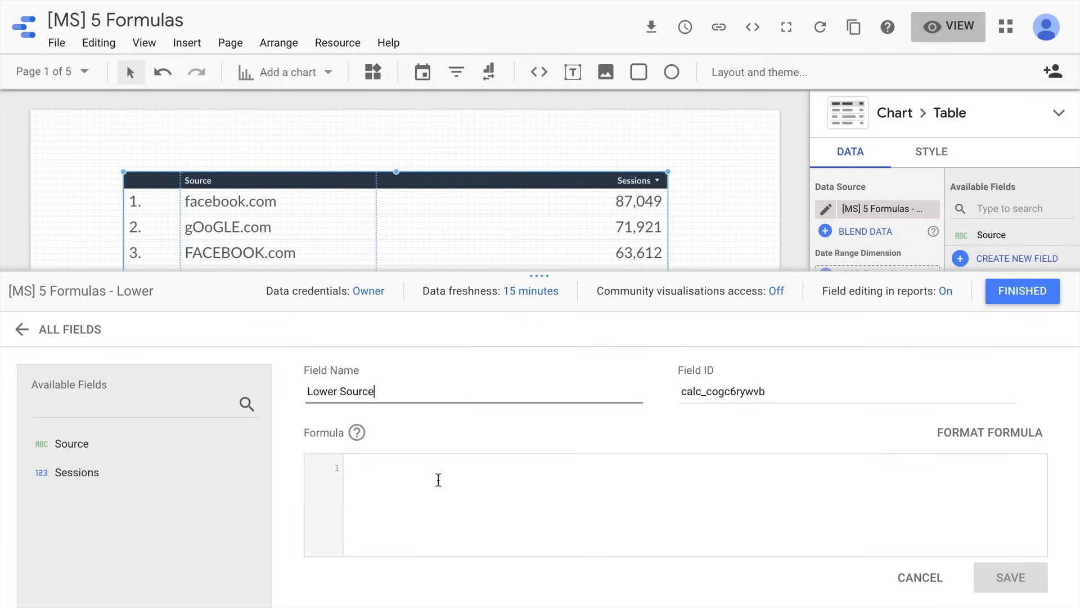
left_click(439, 479)
type("lower")
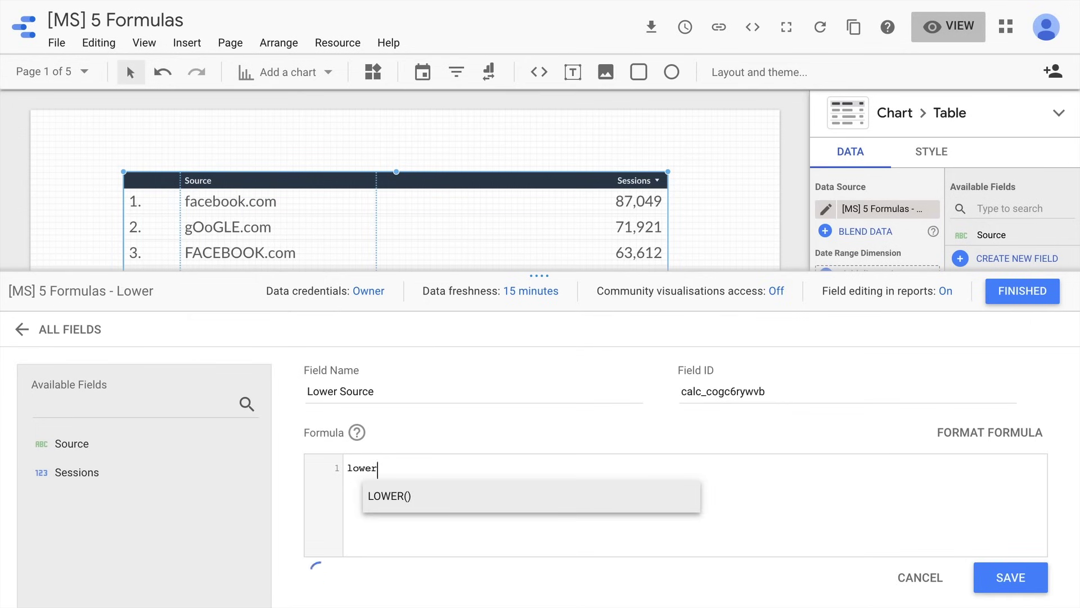
key("Return")
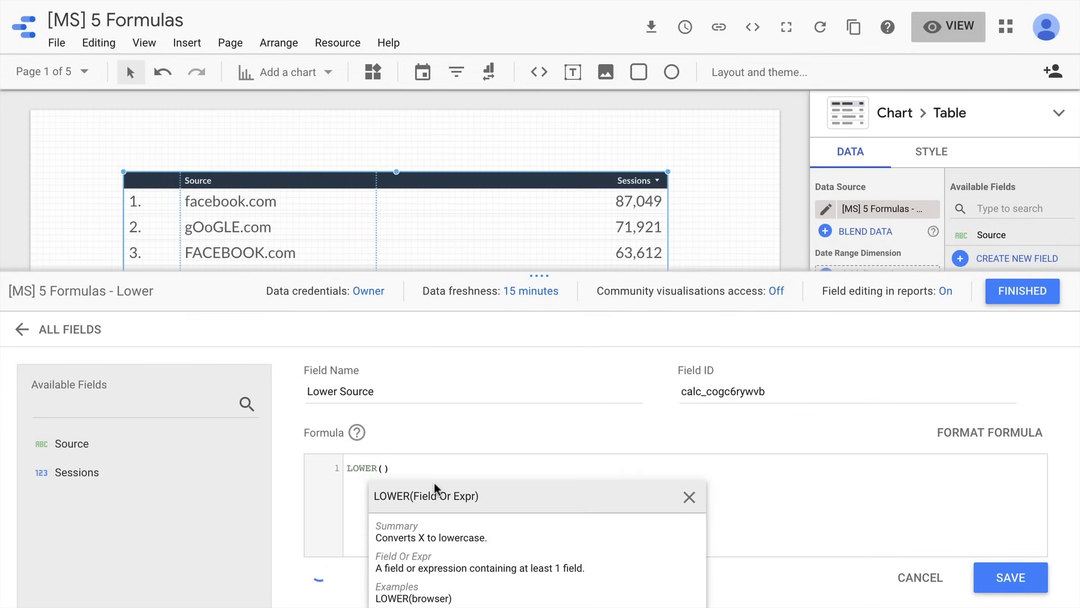
left_click(106, 444)
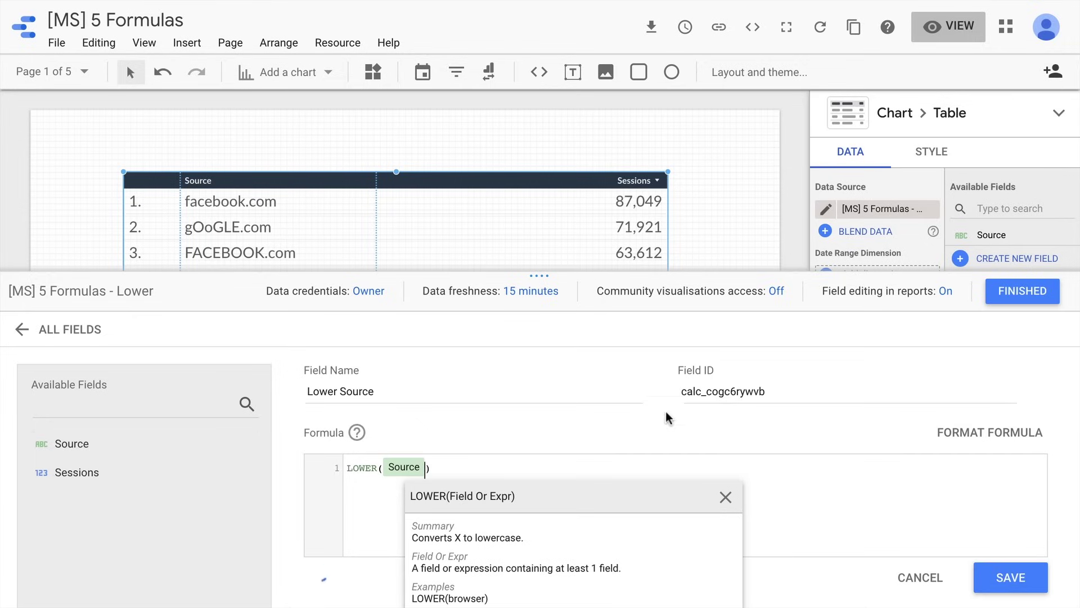
left_click(659, 467)
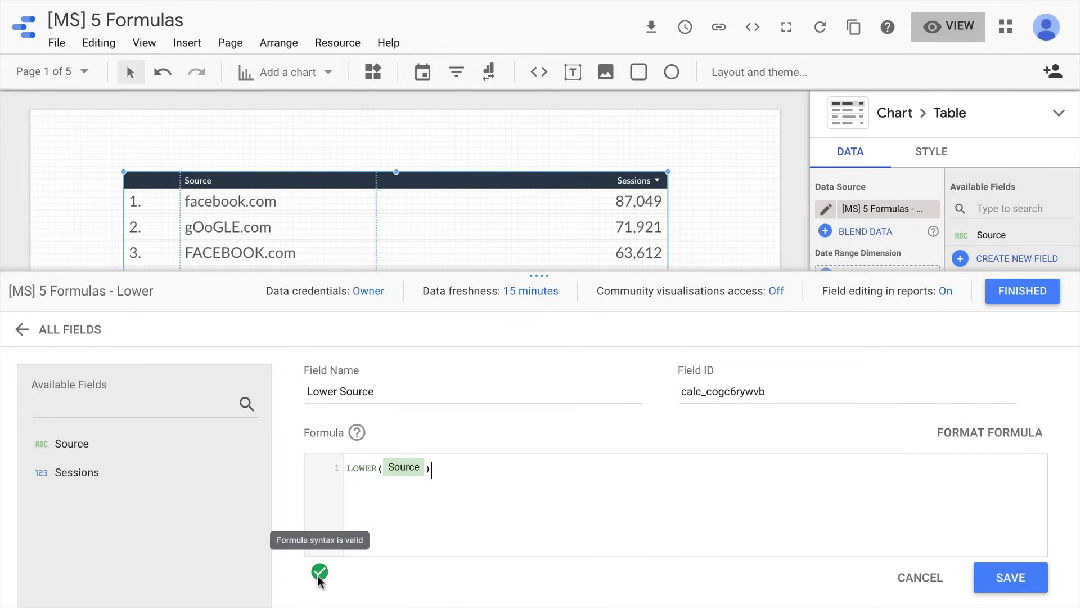
left_click(1013, 588)
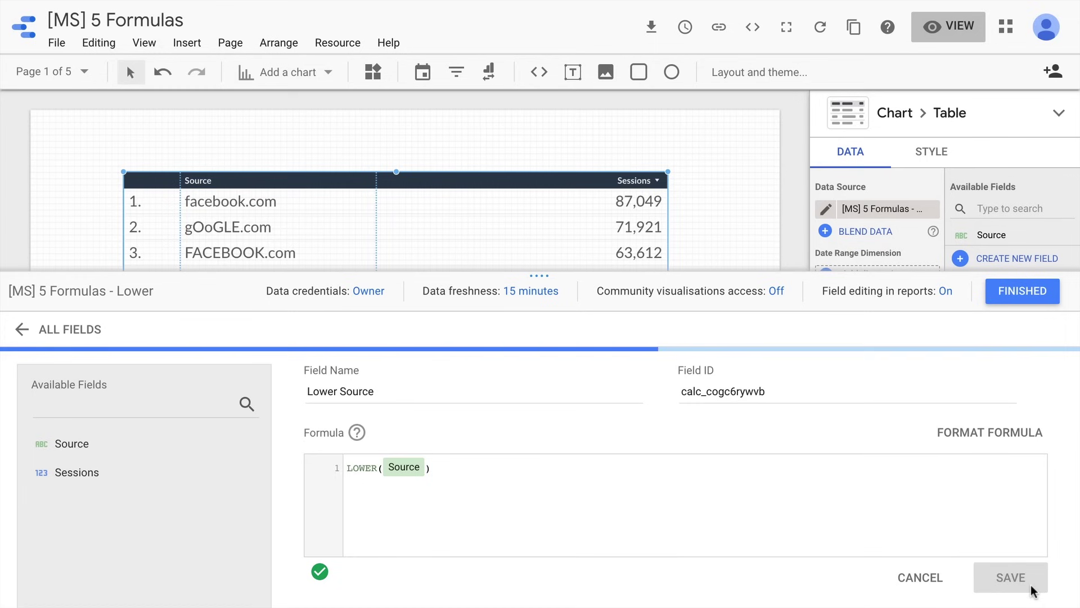
Replace the table's Source dimension with Lower Source and widen its column.
left_click(1022, 291)
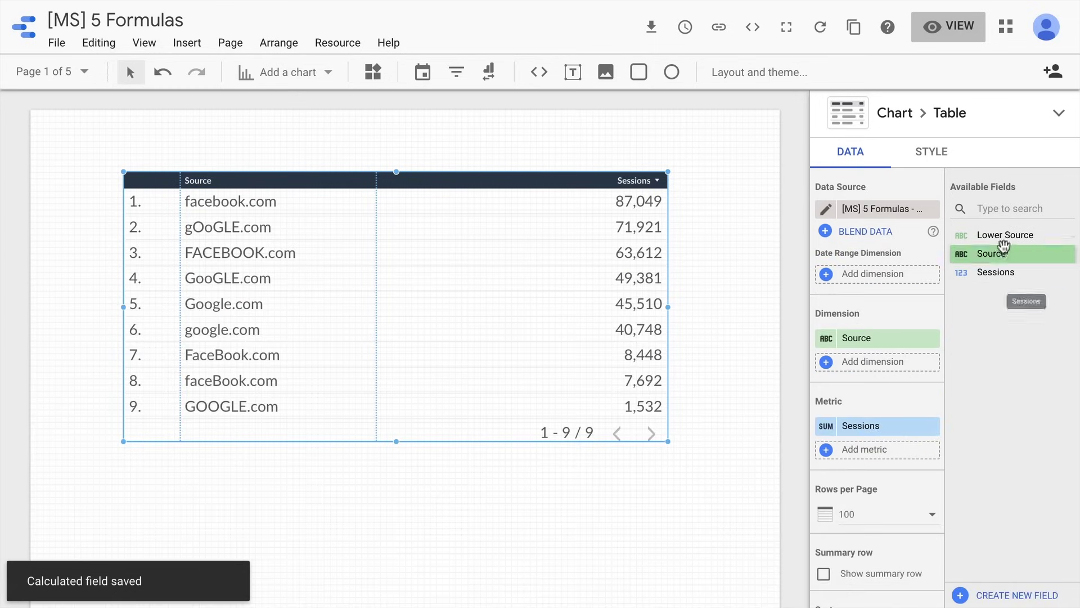
mouse_move(1005, 235)
left_mouse_down()
mouse_move(853, 347)
mouse_move(877, 363)
left_mouse_up()
left_click_drag(406, 260, 521, 265)
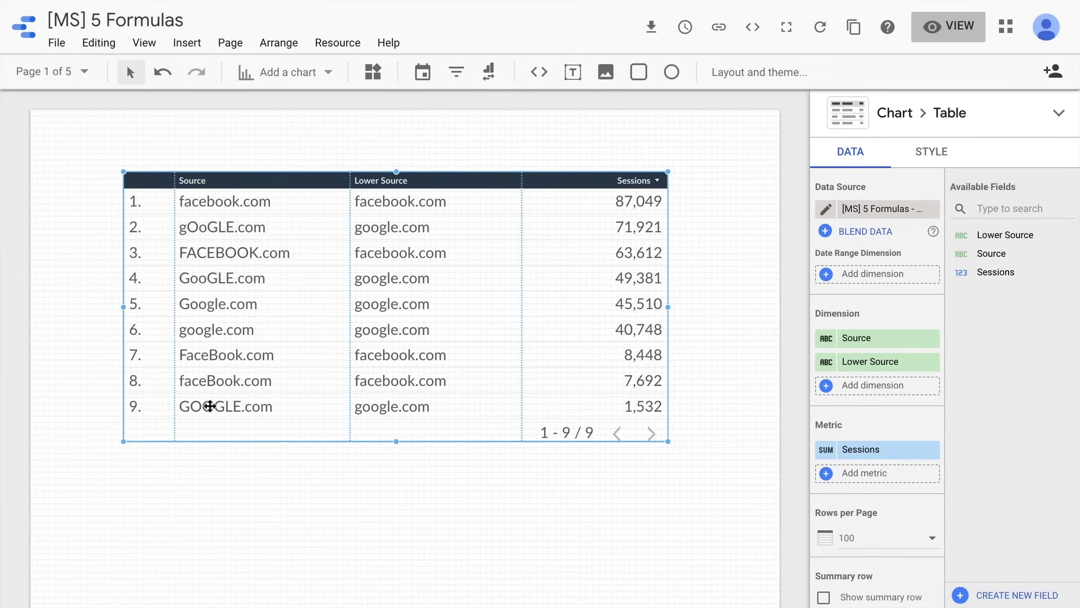
mouse_move(878, 338)
left_click(932, 338)
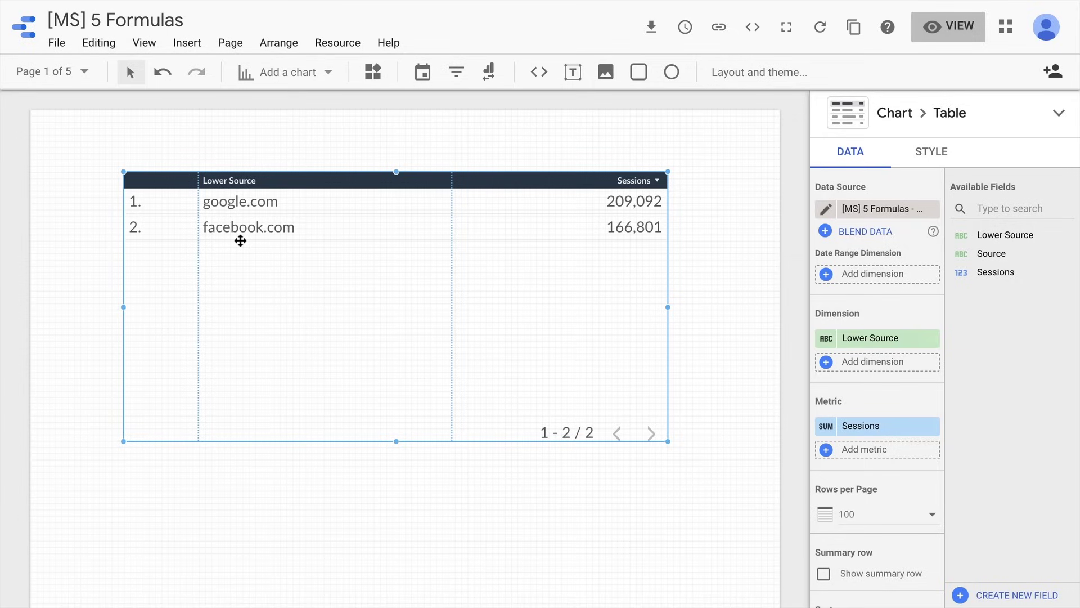
Switch to page 2, CONCAT.
left_click(76, 72)
left_click(73, 183)
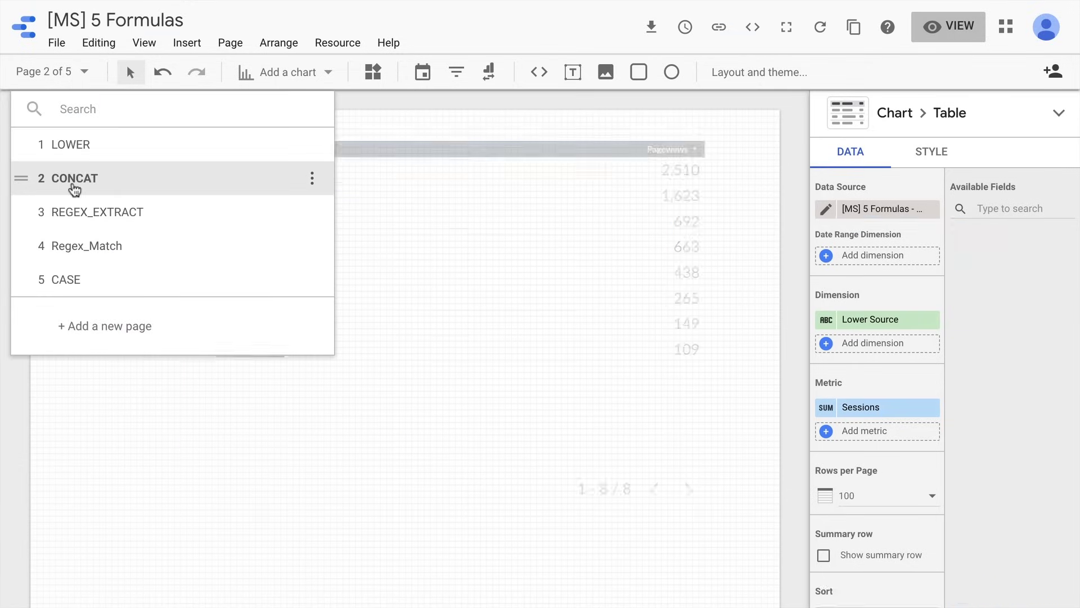
left_click(373, 541)
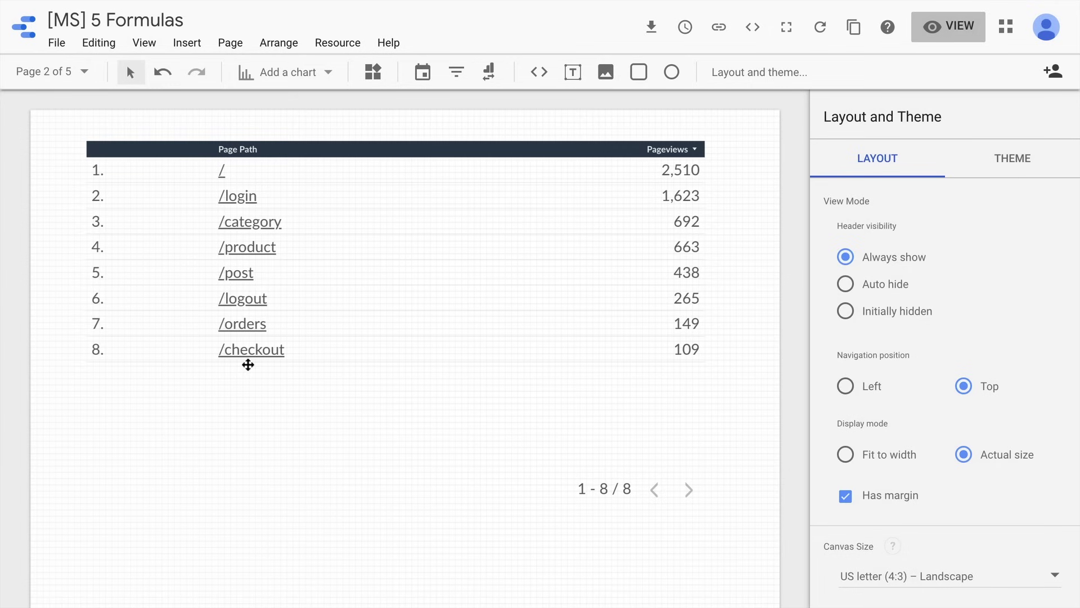
Add Hostname as a dimension in the Pageviews table and widen its column.
left_click(440, 299)
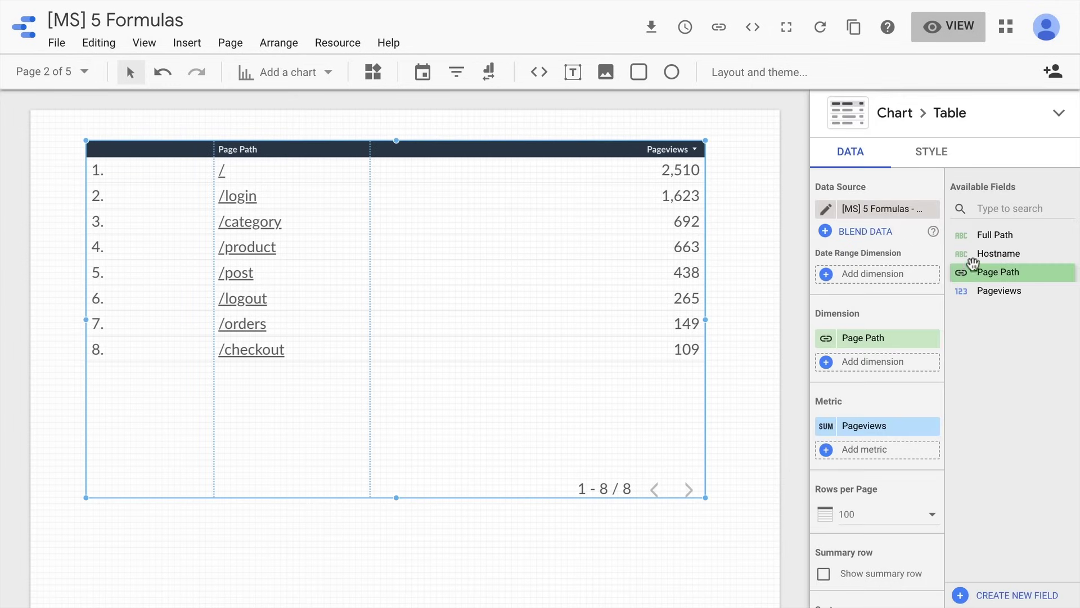
left_click_drag(991, 254, 876, 338)
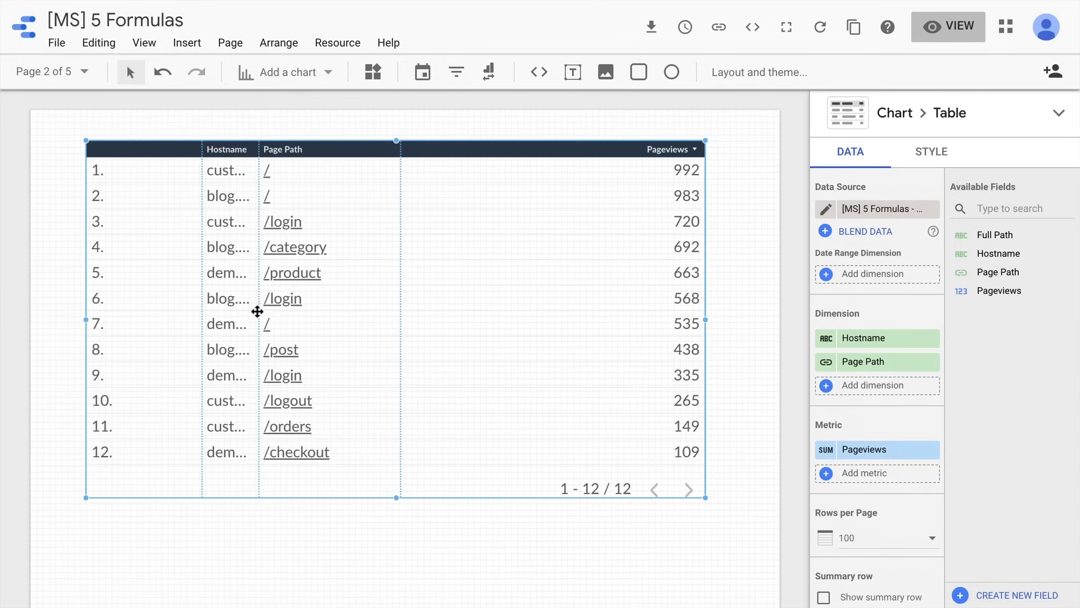
left_click_drag(258, 309, 580, 302)
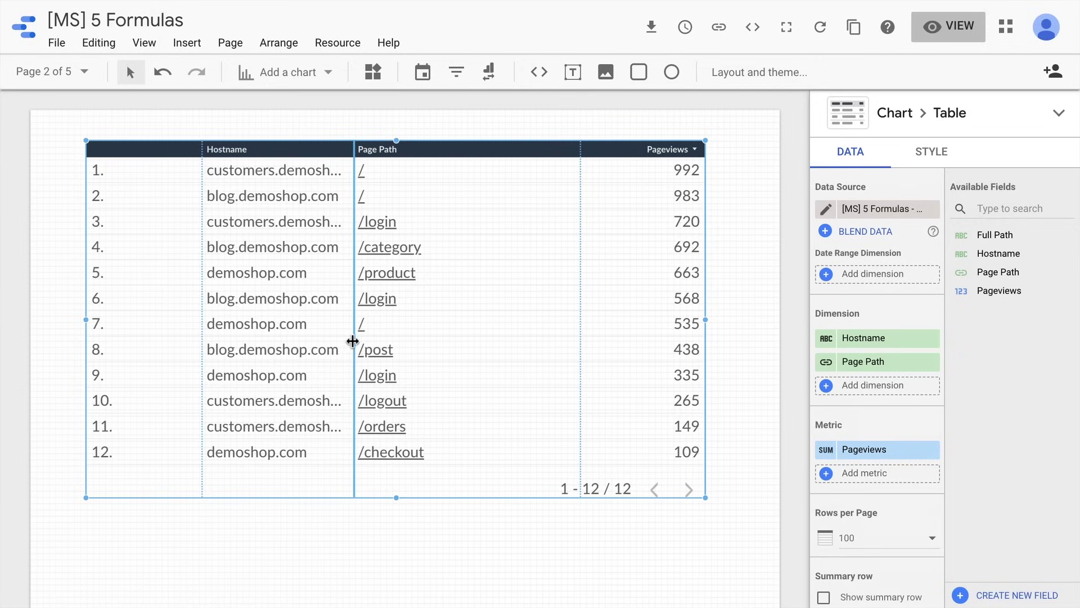
Start a new calculated field named 'Full URL' in the data source.
left_click(982, 597)
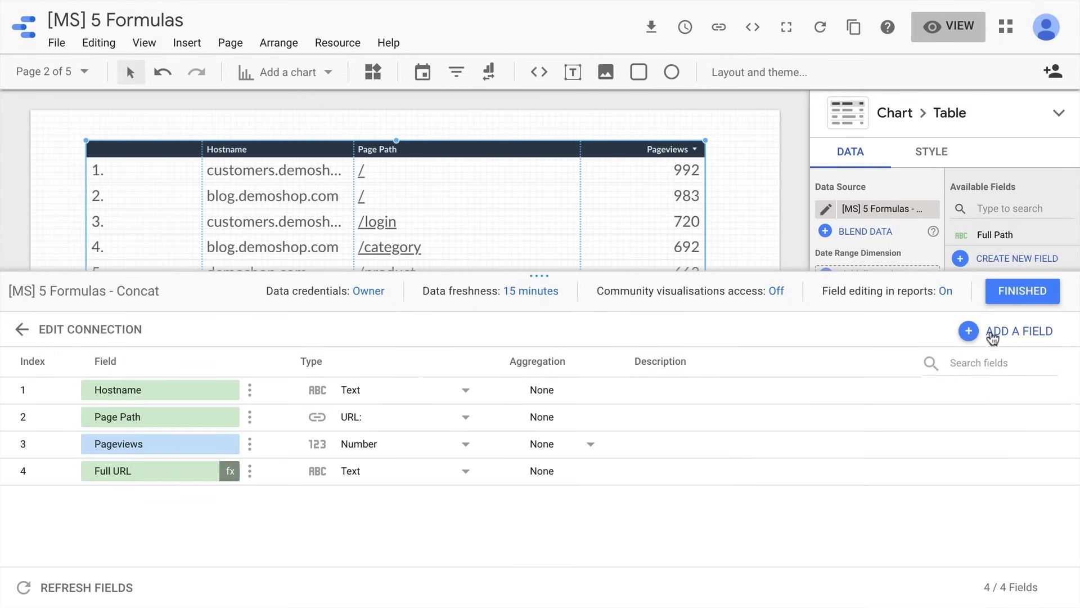
left_click(992, 332)
left_click(394, 387)
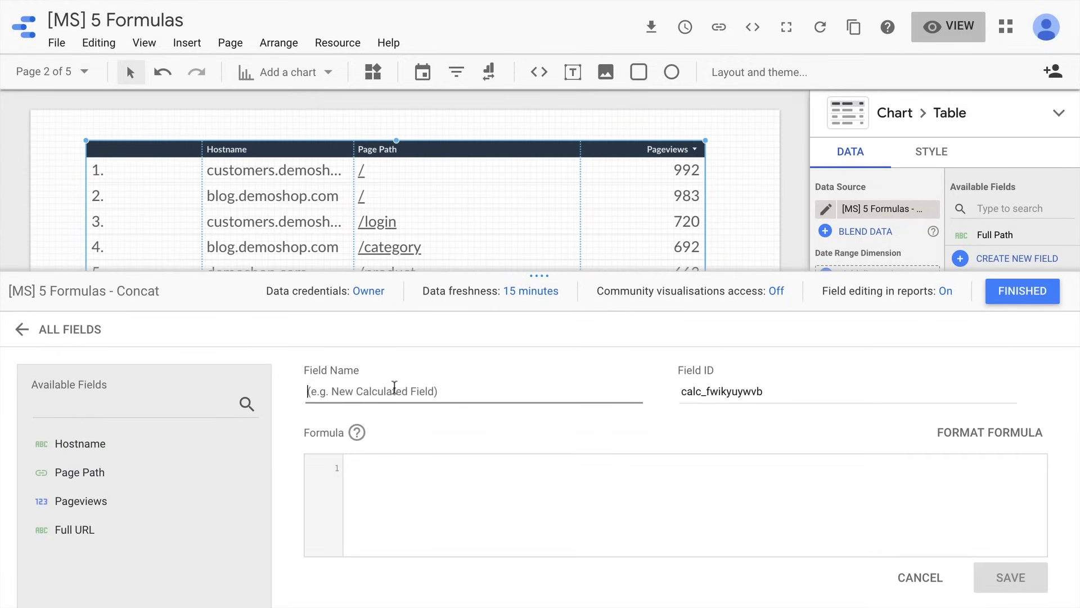
type("Full URL")
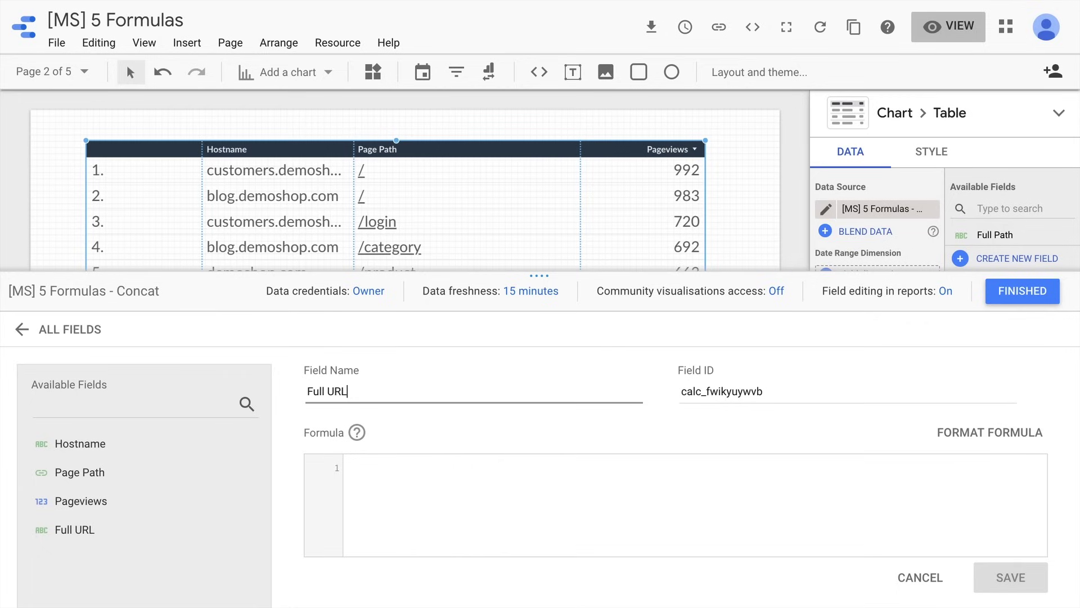
Give Full URL the formula CONCAT(Hostname, Page Path), save it and return to the report.
left_click(401, 491)
type("c")
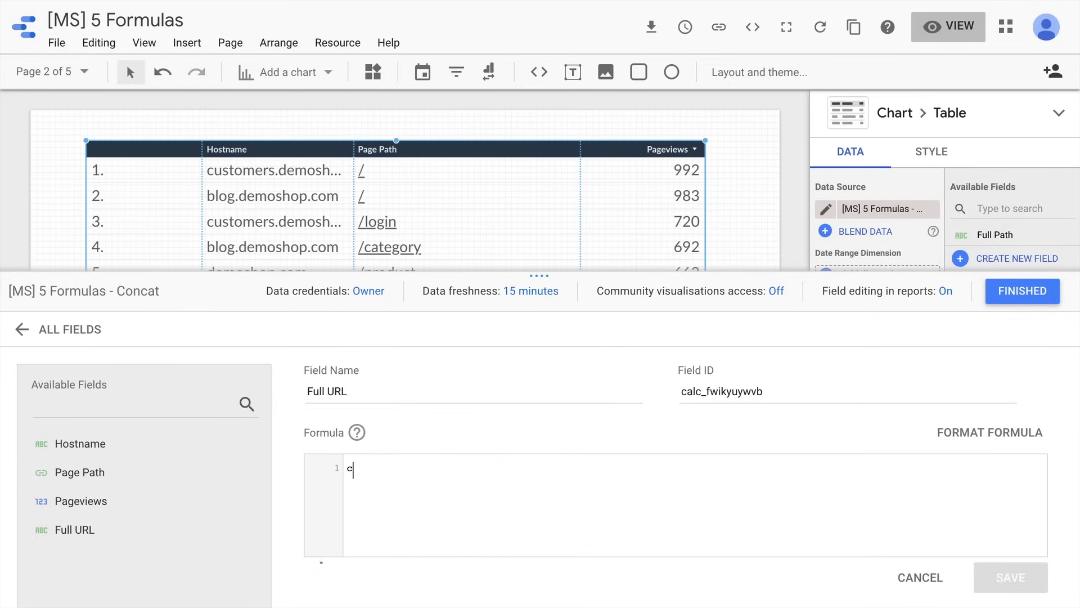
type("on")
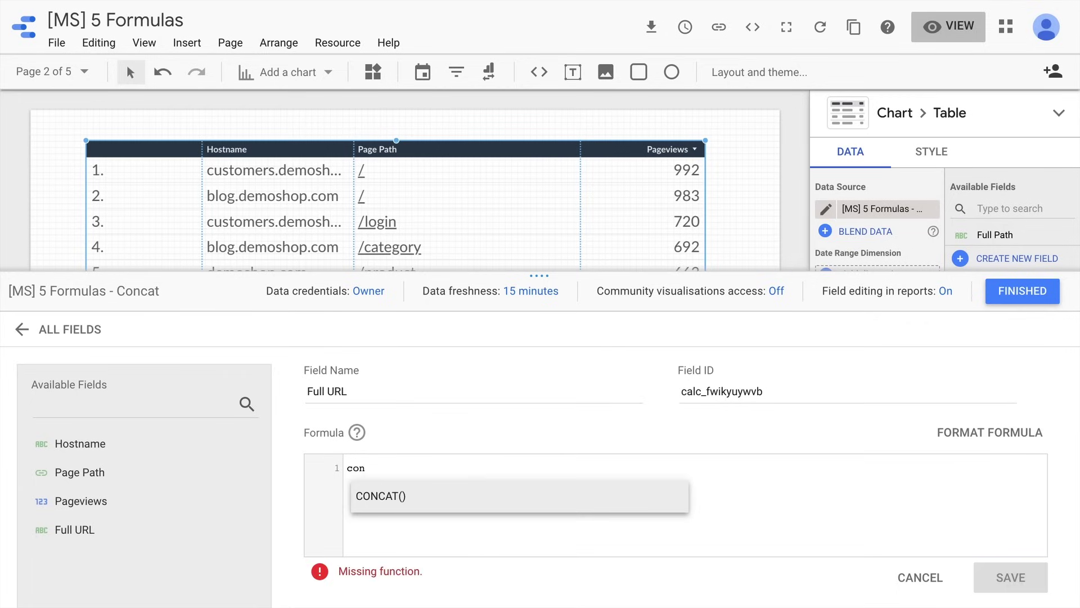
key("Return")
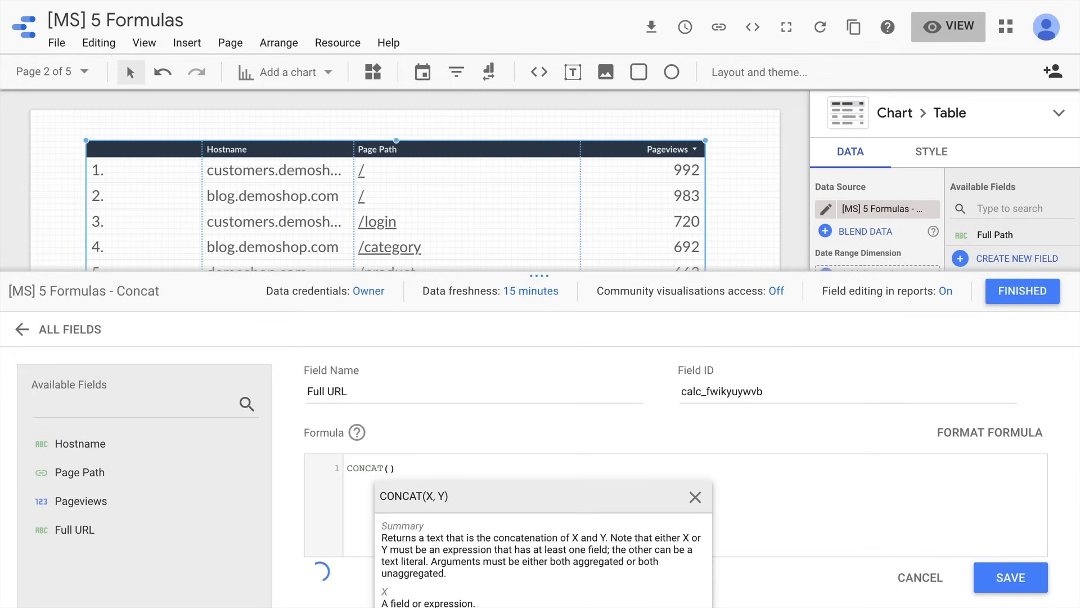
type("ho")
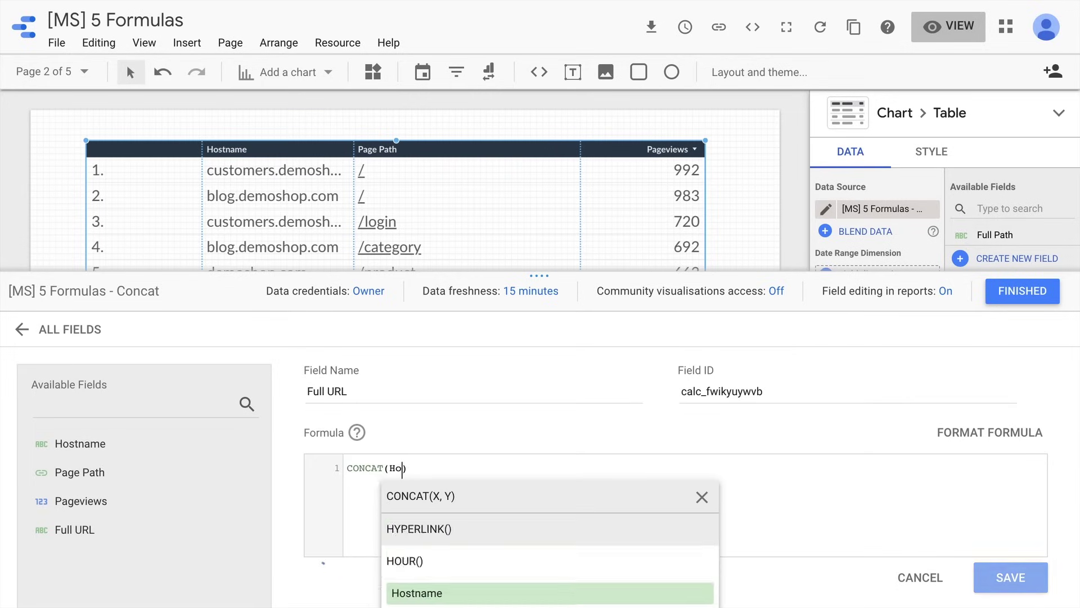
type("s")
key("Return")
type(",p")
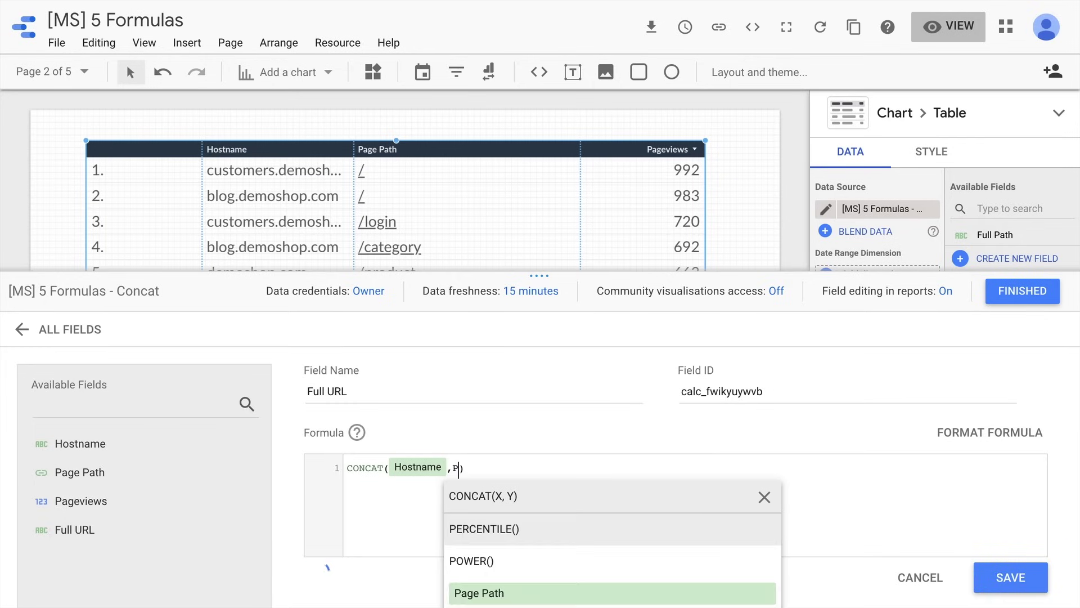
key("Return")
left_click(1020, 581)
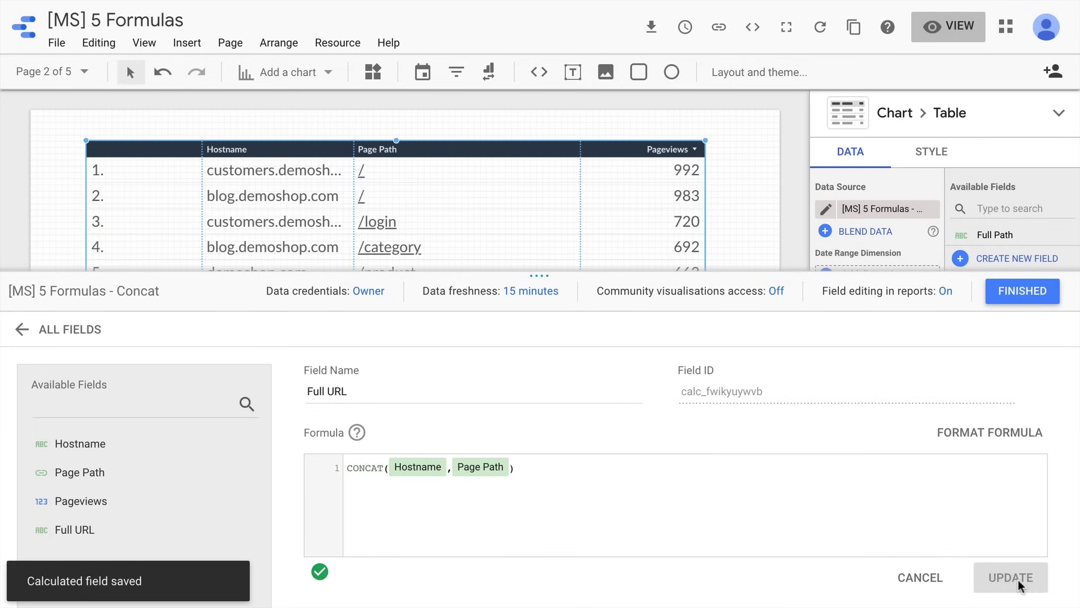
left_click(1006, 290)
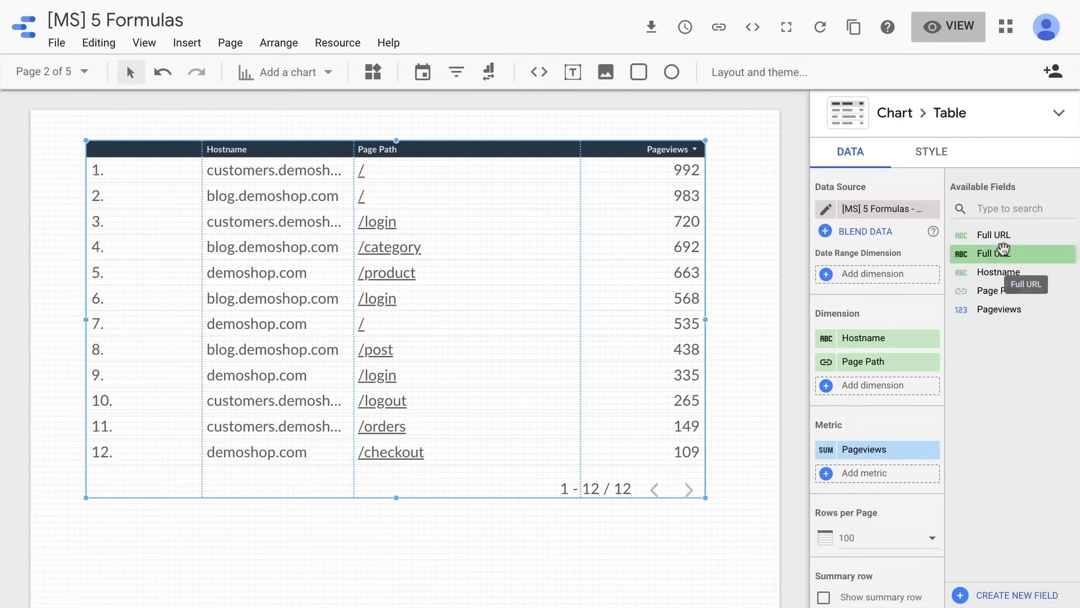
Make Full URL the table's only dimension, dropping Hostname and Page Path, and widen it.
left_click_drag(1004, 250, 877, 360)
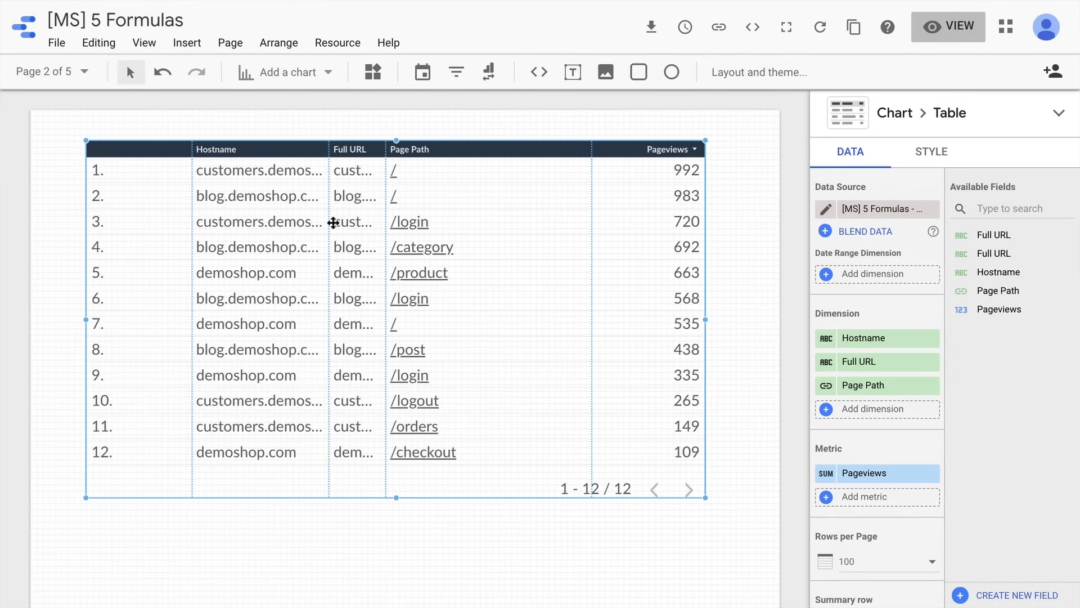
left_click_drag(867, 363, 868, 388)
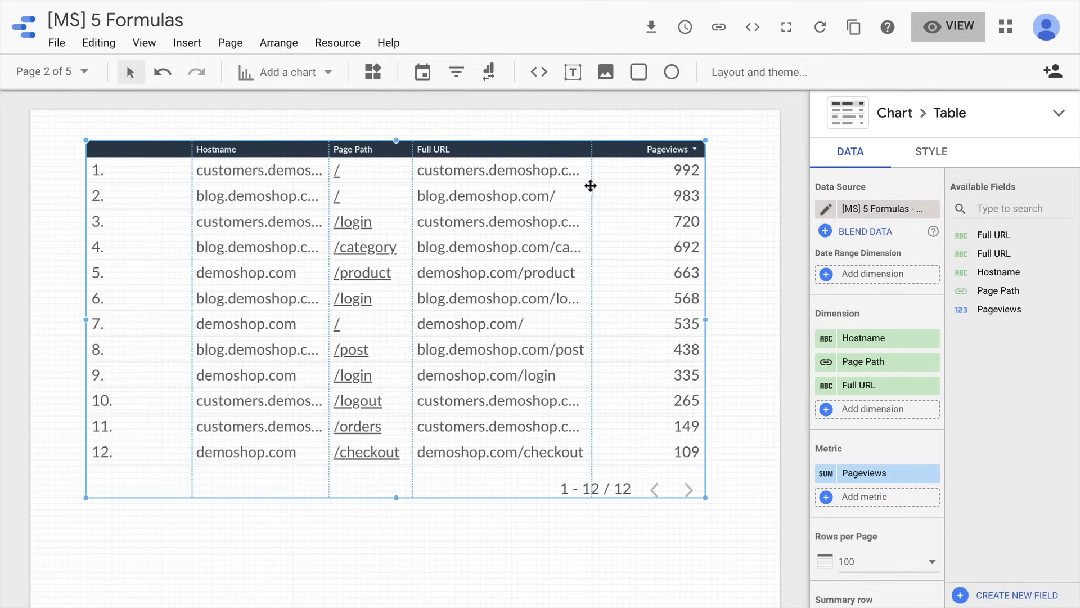
left_click_drag(591, 180, 644, 182)
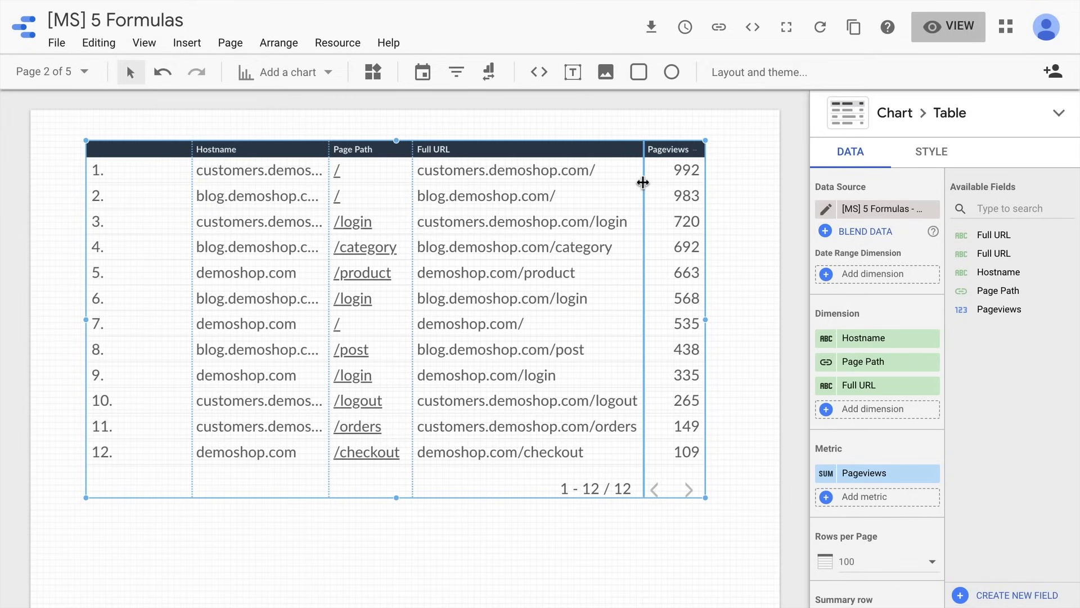
mouse_move(878, 337)
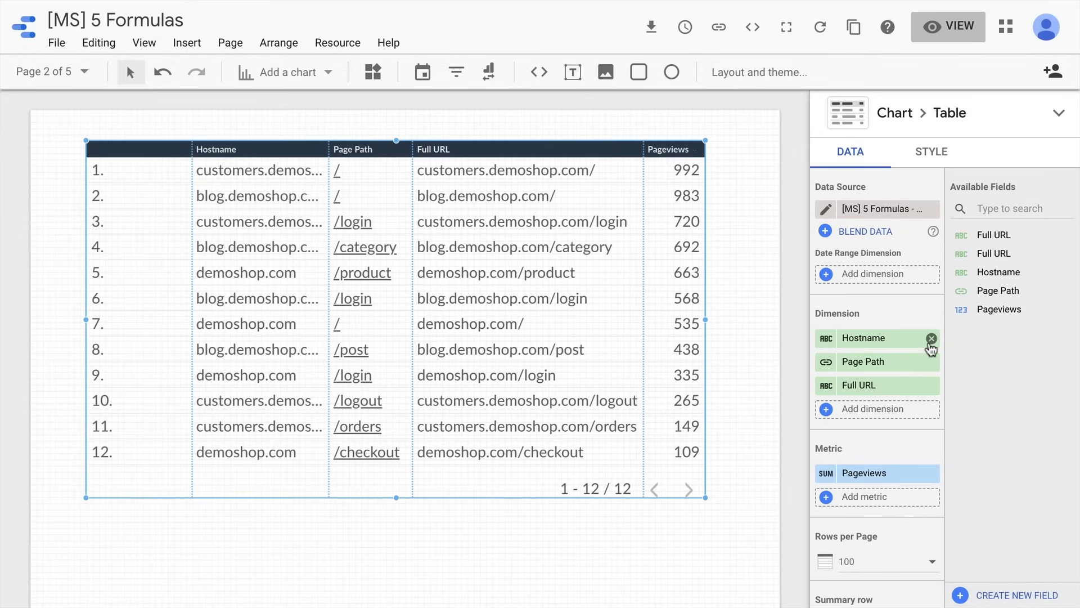
left_click(932, 339)
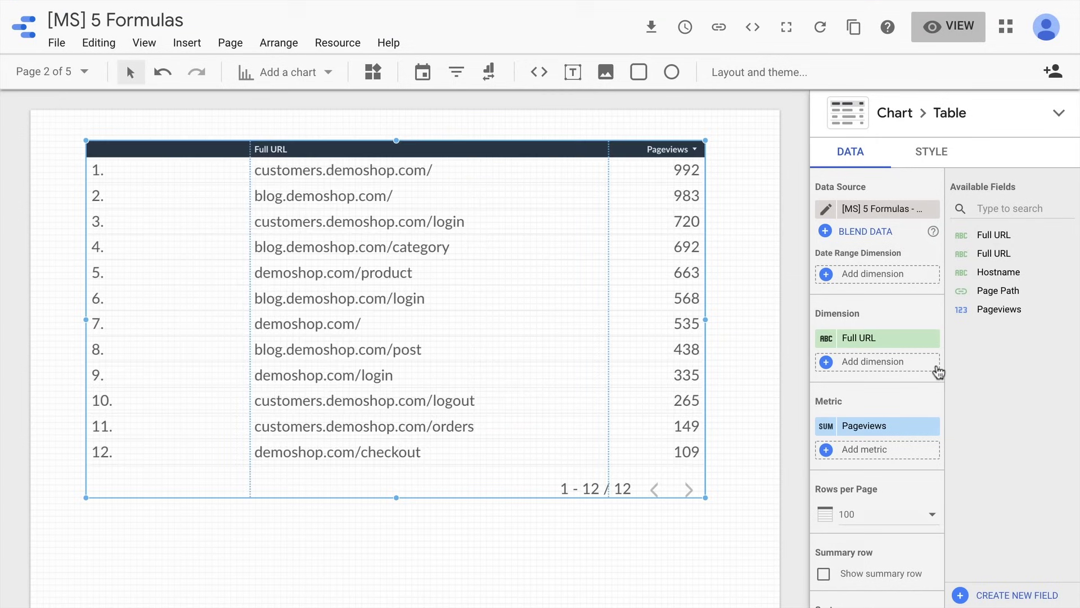
left_click_drag(250, 330, 140, 315)
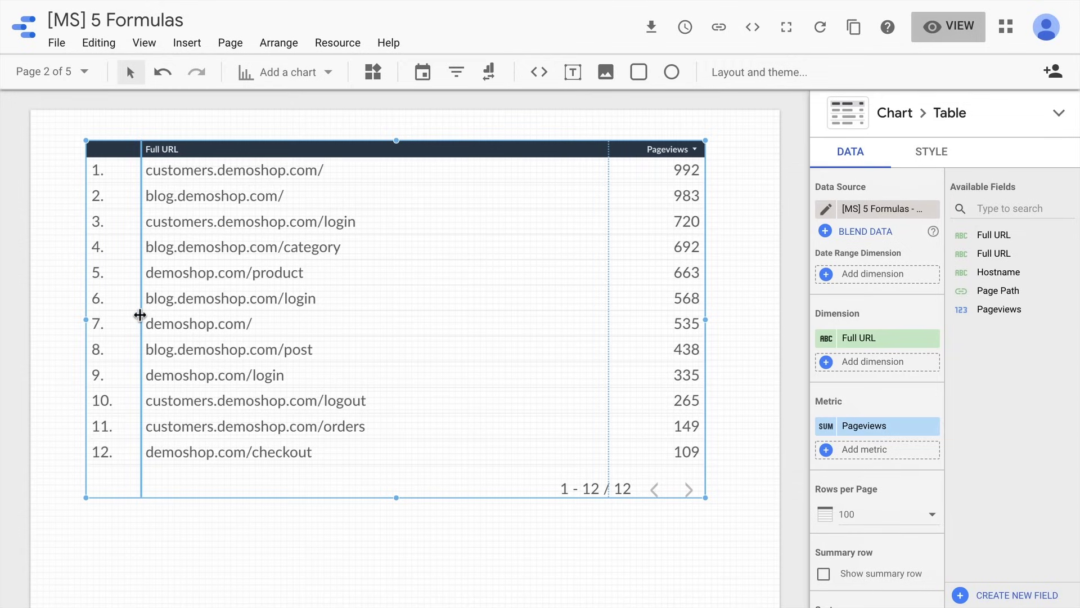
Switch to page 3, REGEX_EXTRACT, and select its search-path Pageviews table.
left_click(56, 72)
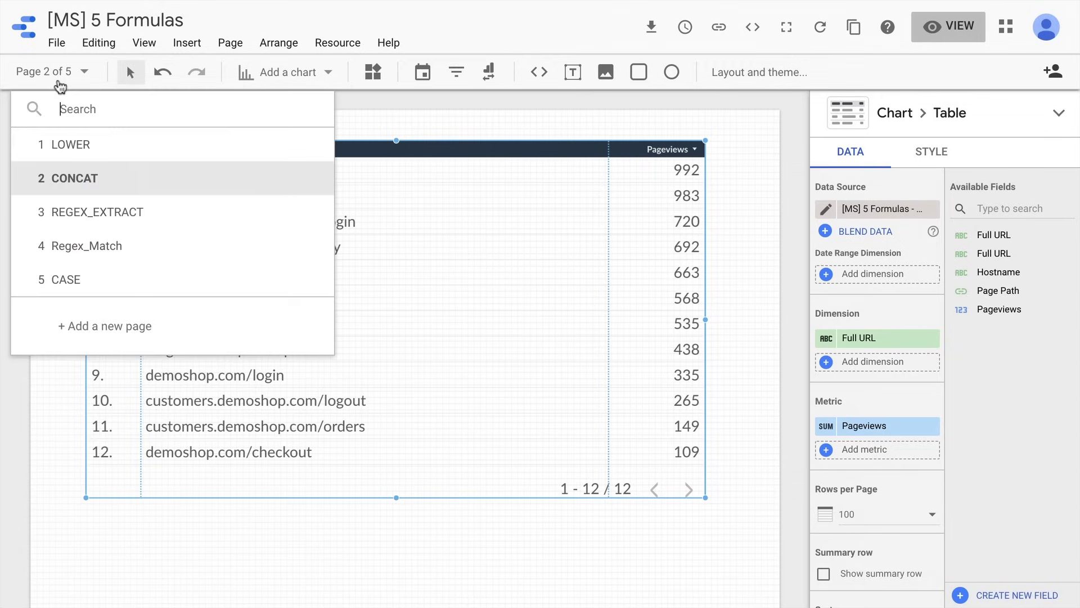
left_click(70, 217)
left_click(66, 439)
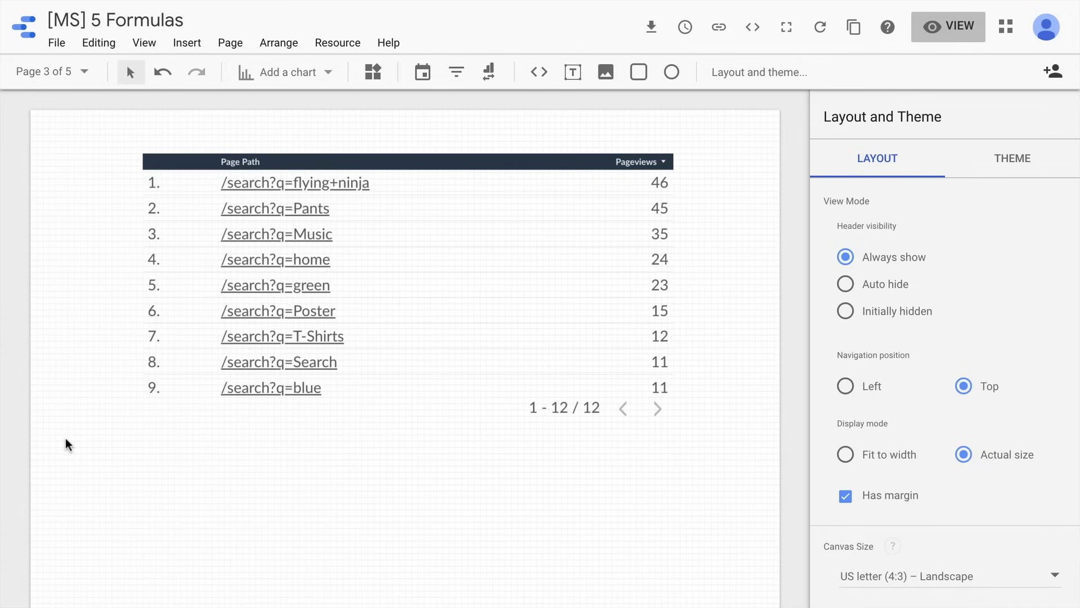
left_click(447, 301)
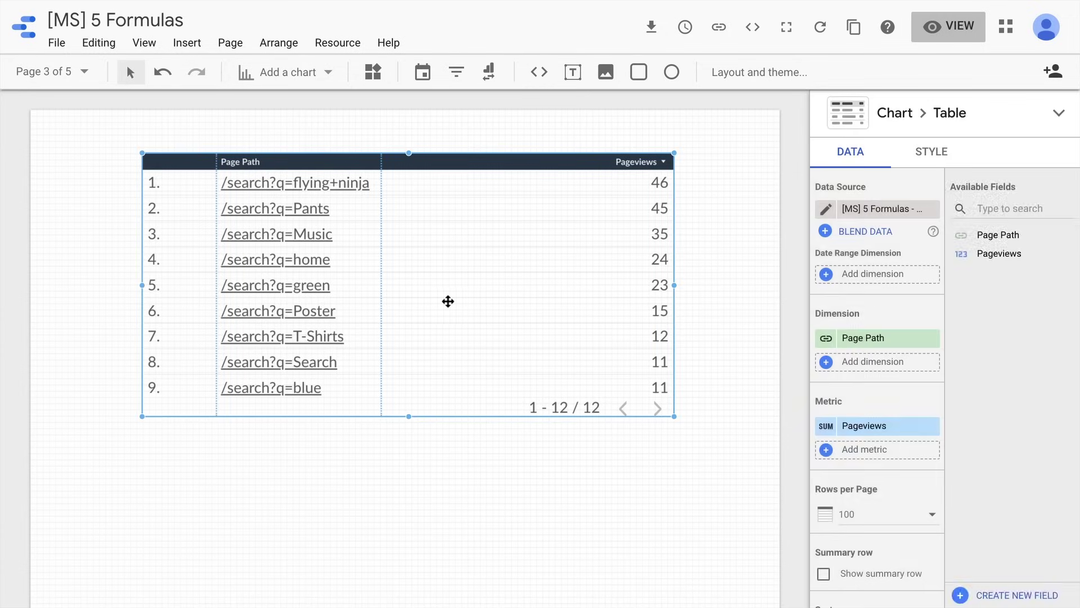
Add a 'Search Term' field with formula REGEXP_EXTRACT(Page Path, 'q=(.*)') and save it.
left_click(1000, 595)
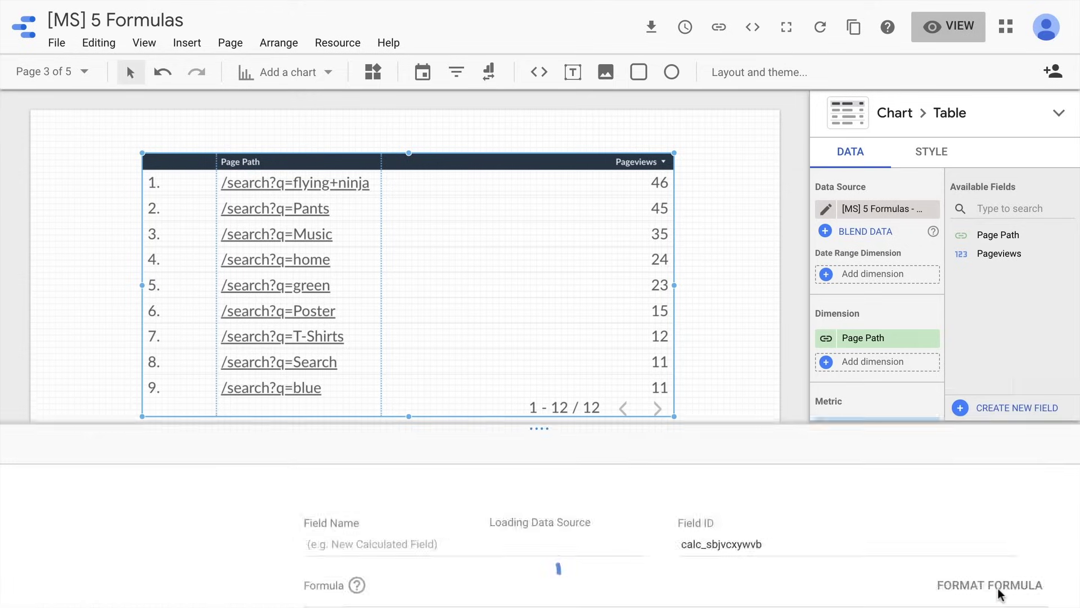
left_click(399, 388)
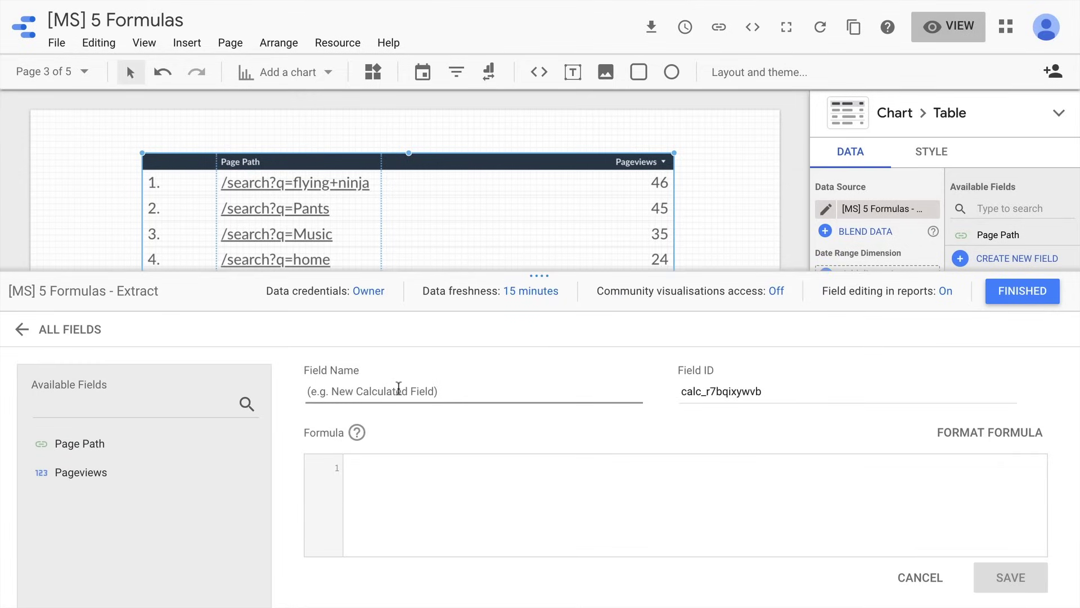
type("Search Term")
left_click(418, 458)
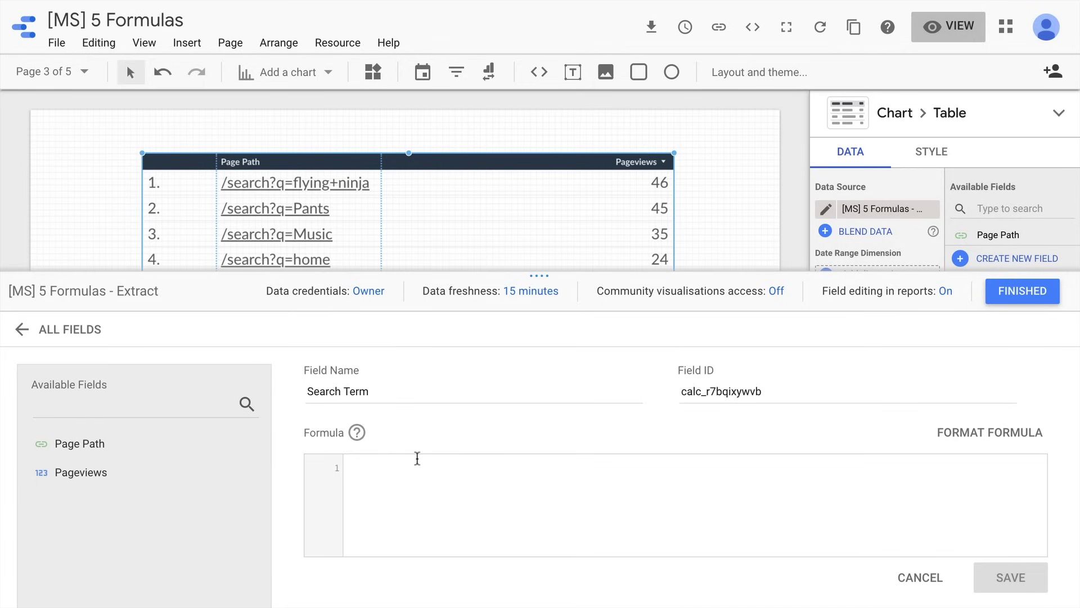
type("REGE")
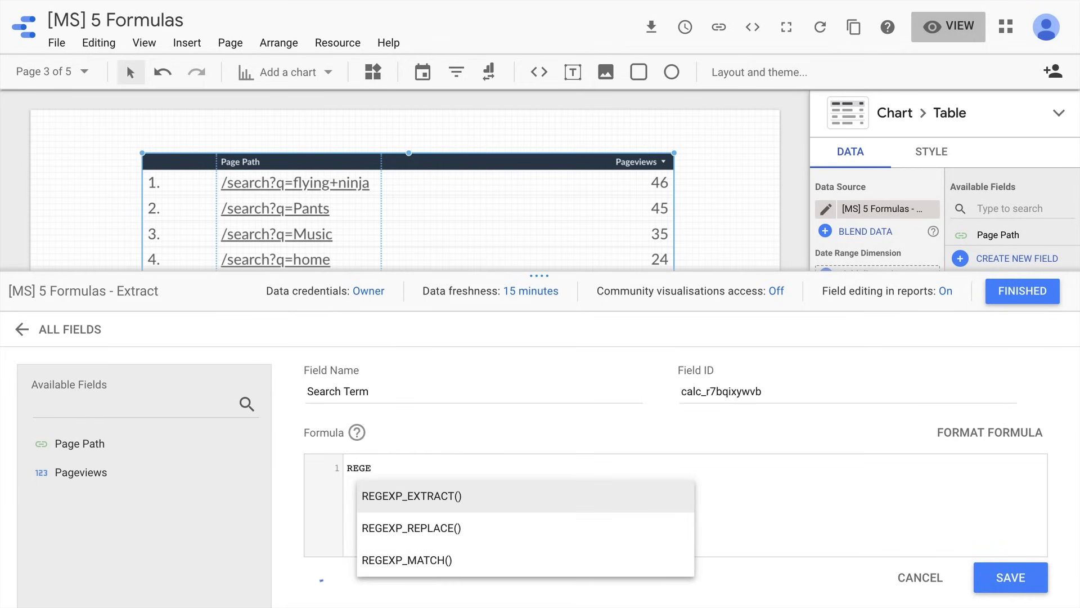
key("Return")
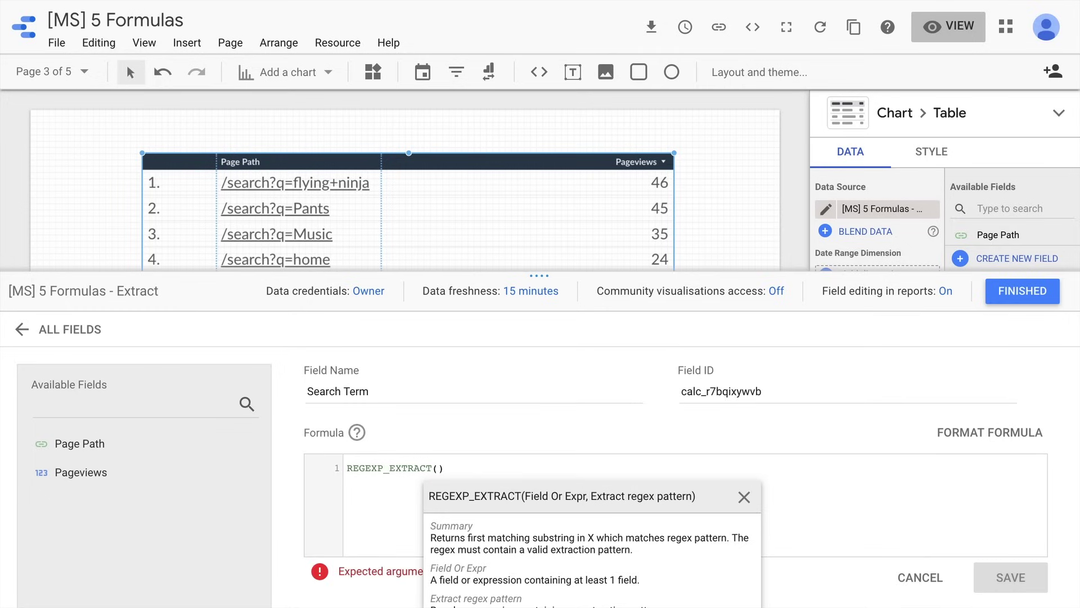
left_click(59, 445)
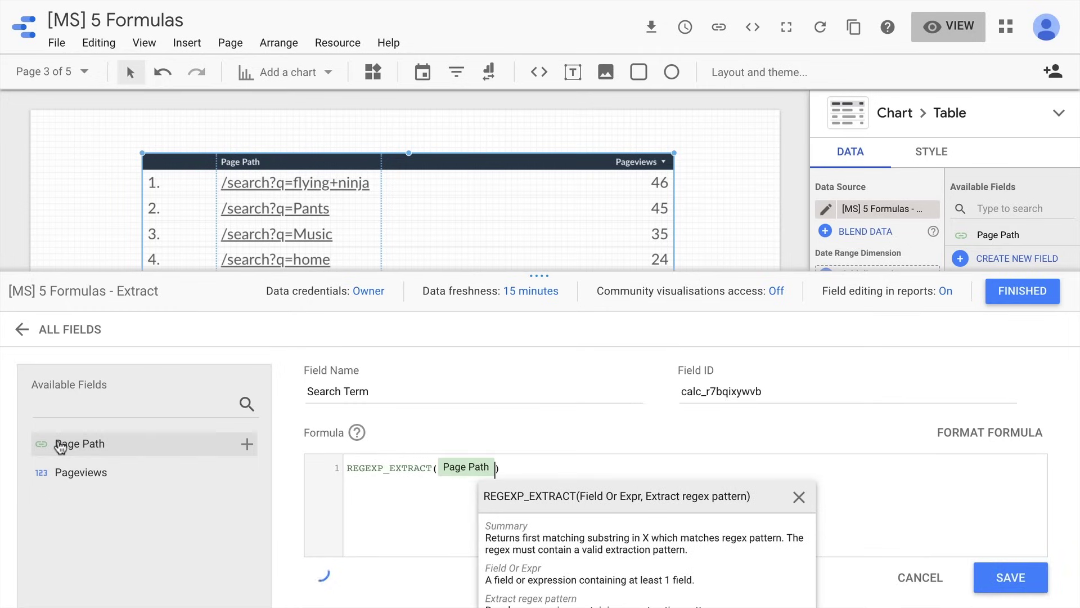
type(",'")
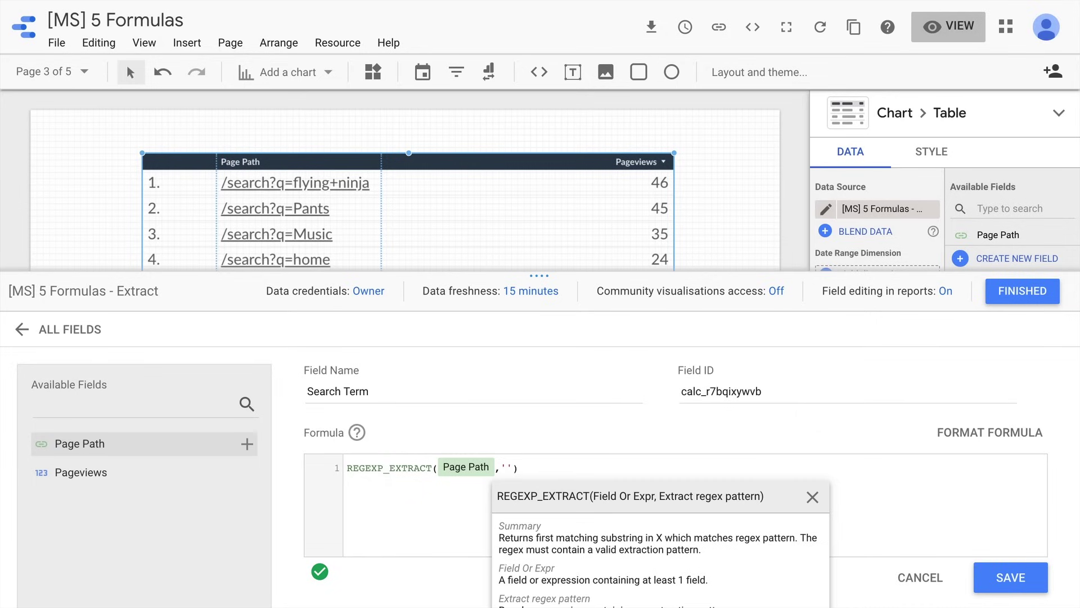
type("q=")
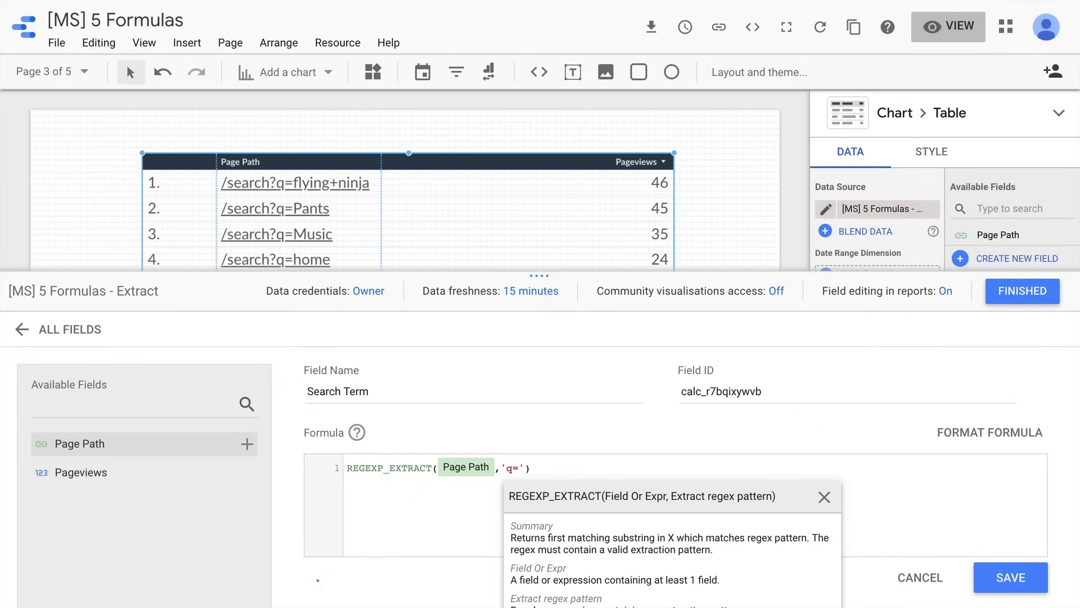
type("(.")
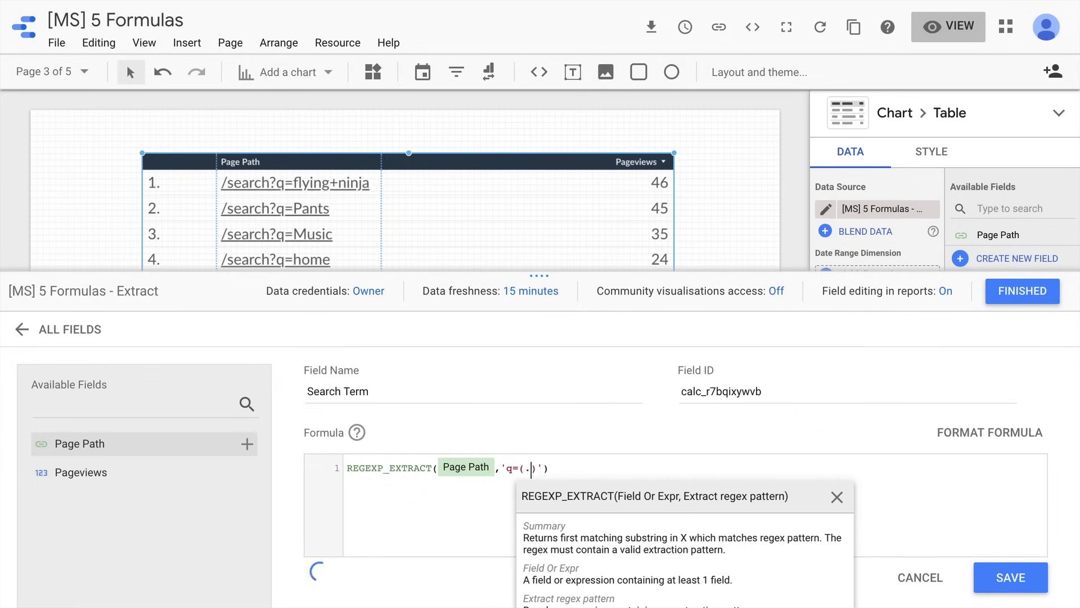
type("*")
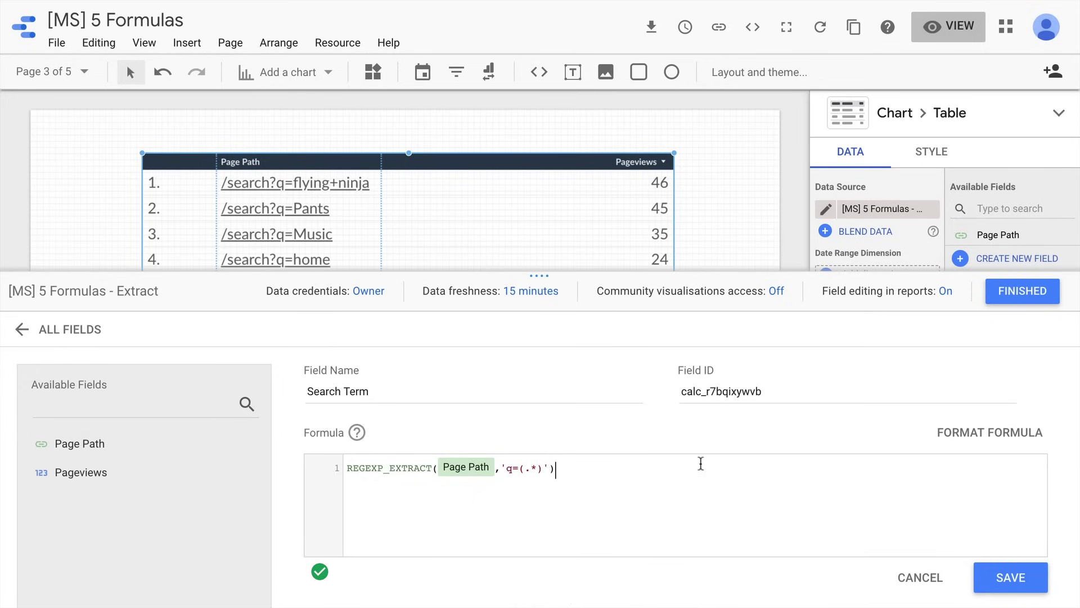
left_click(1004, 577)
Replace the table's Page Path dimension with Search Term and widen its column.
left_click(1023, 293)
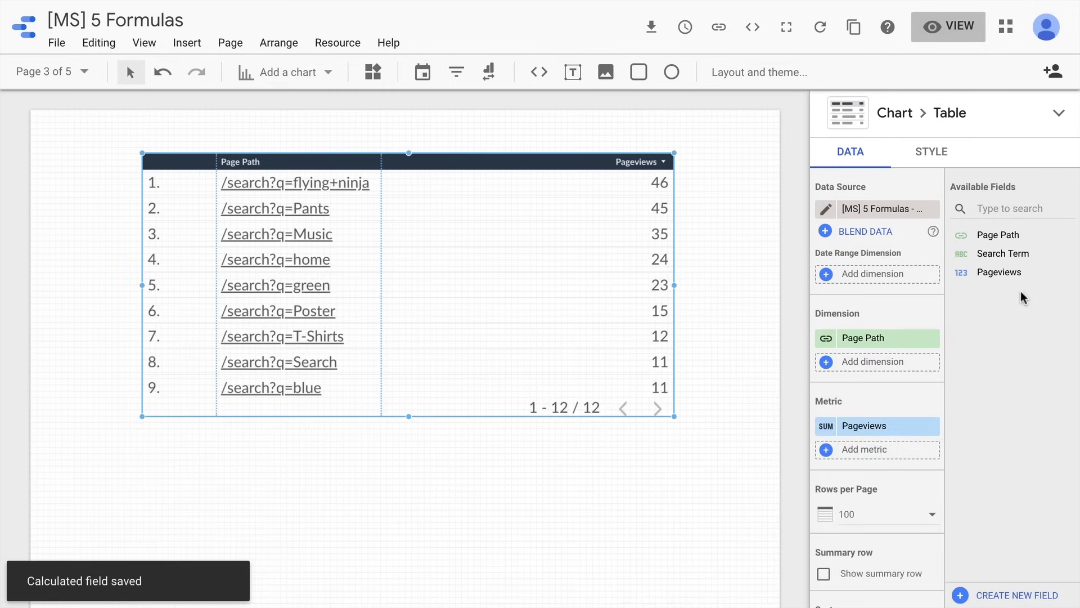
left_click_drag(1003, 253, 878, 363)
left_click_drag(412, 243, 518, 244)
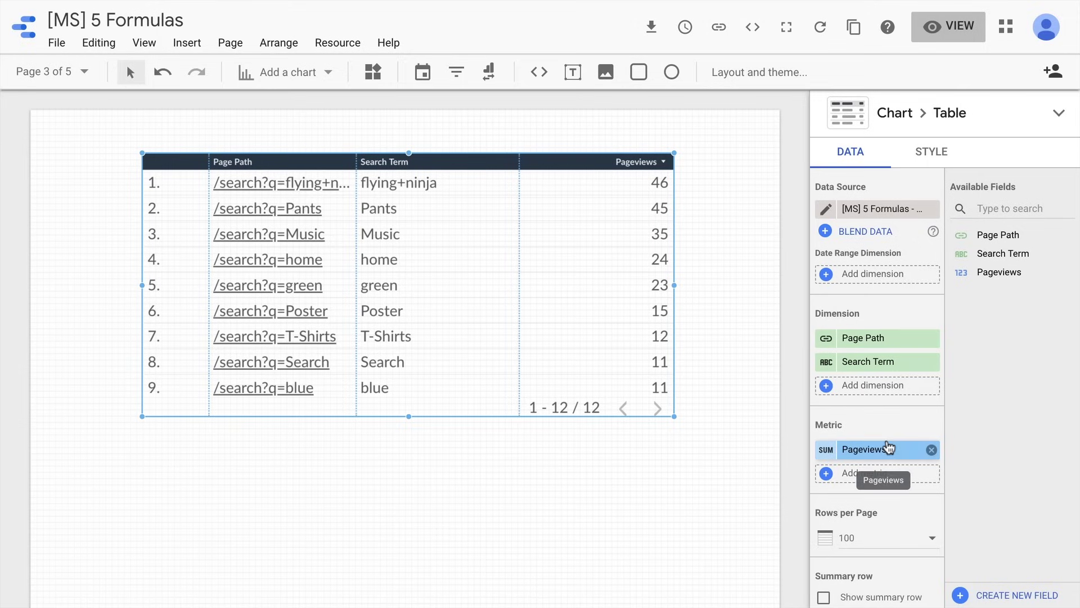
mouse_move(878, 338)
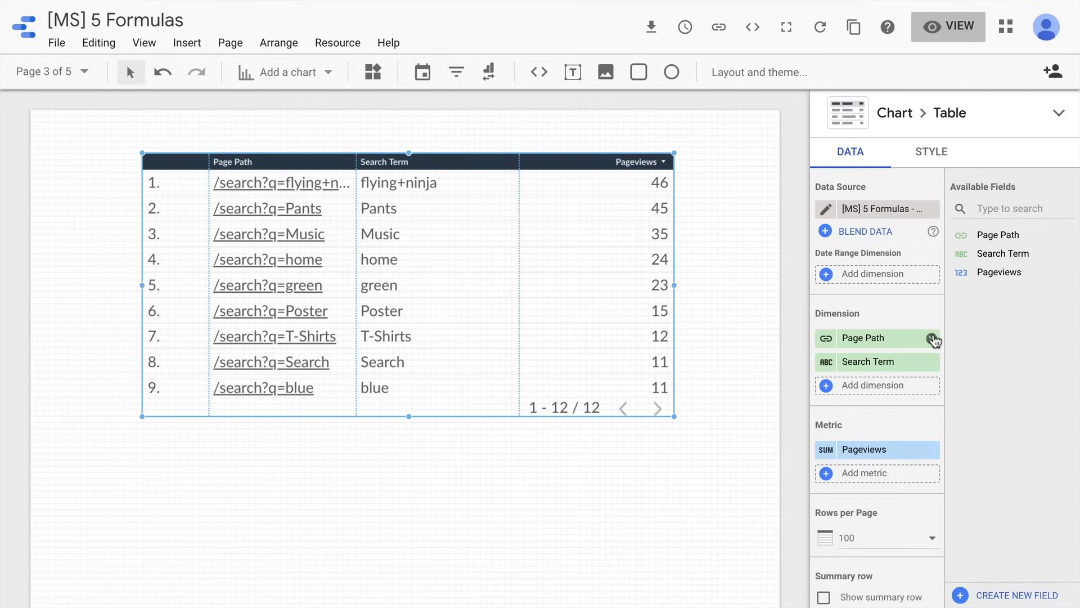
left_click(932, 340)
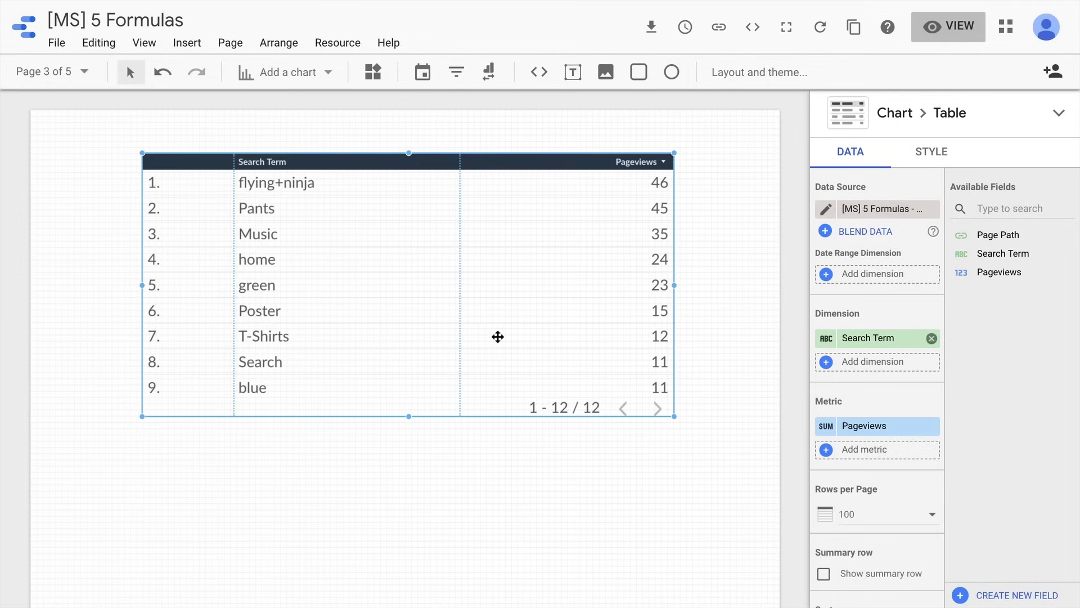
left_click(443, 468)
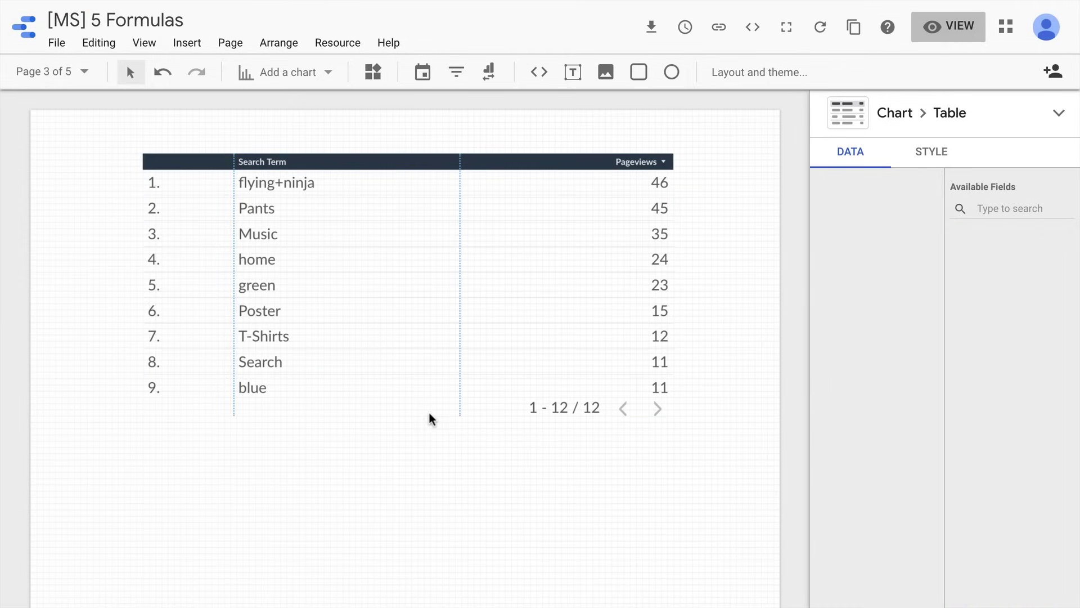
left_click(67, 73)
Preview the Regex_Match page in view mode and scroll down to the query table.
left_click(77, 247)
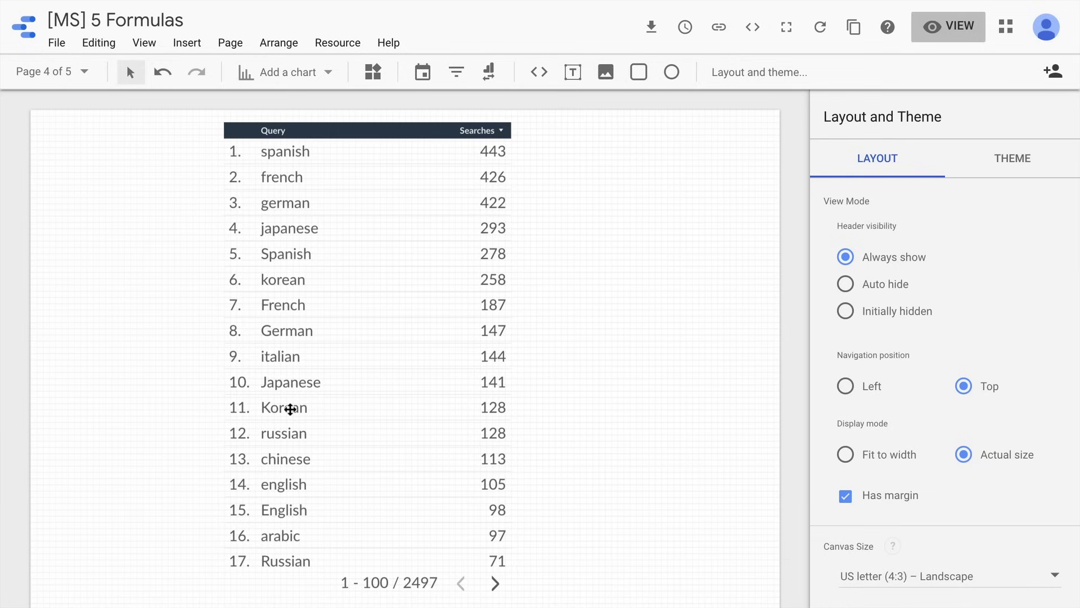
left_click(932, 38)
scroll(559, 452, "down", 2)
scroll(558, 452, "down", 10)
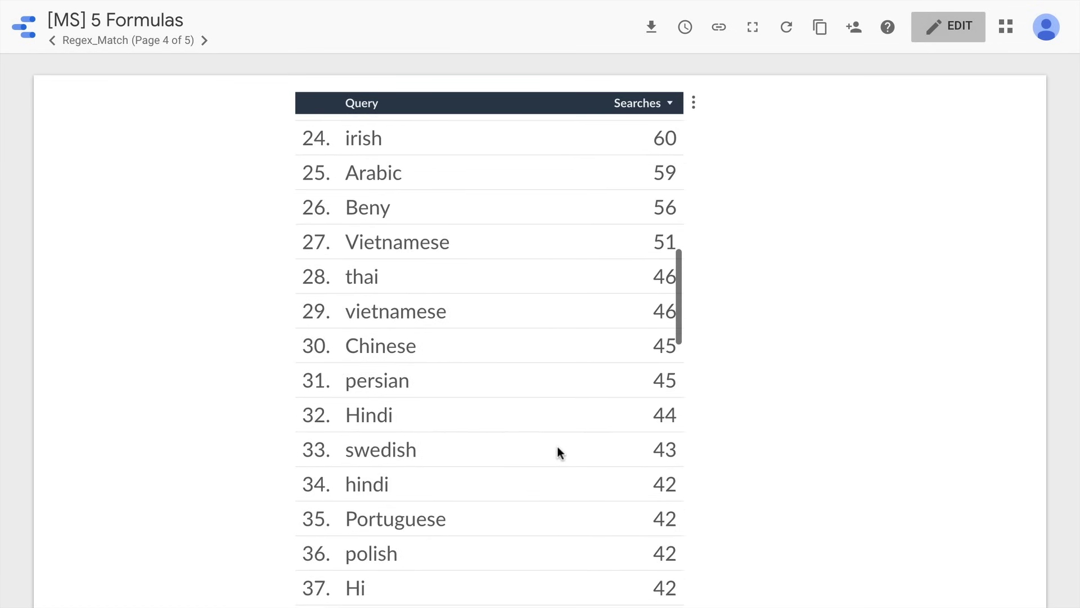
scroll(559, 451, "down", 7)
scroll(557, 446, "down", 3)
scroll(557, 447, "down", 3)
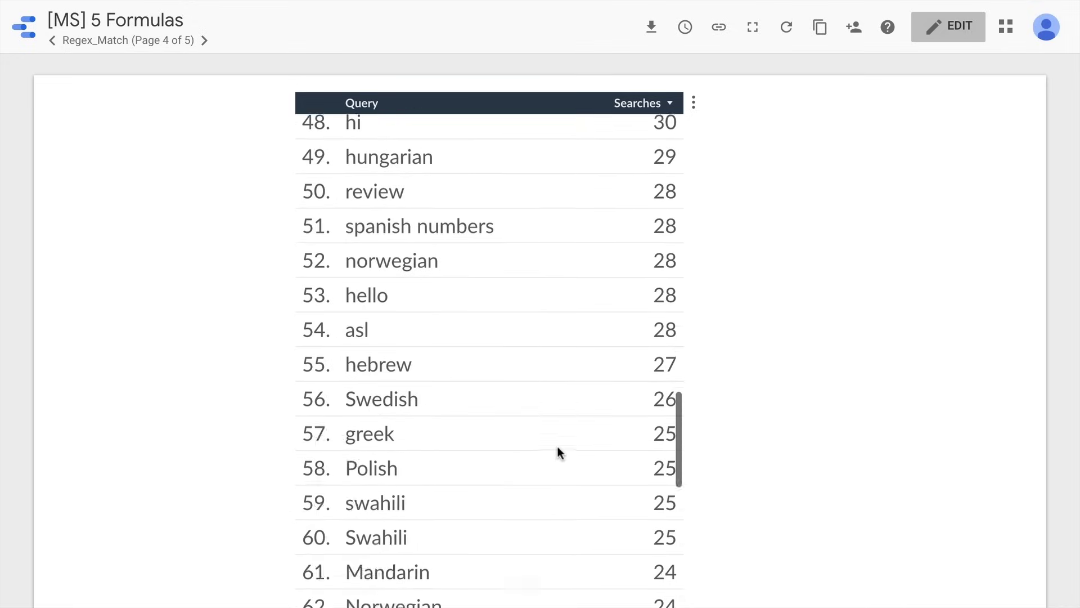
scroll(557, 447, "down", 15)
scroll(739, 426, "down", 4)
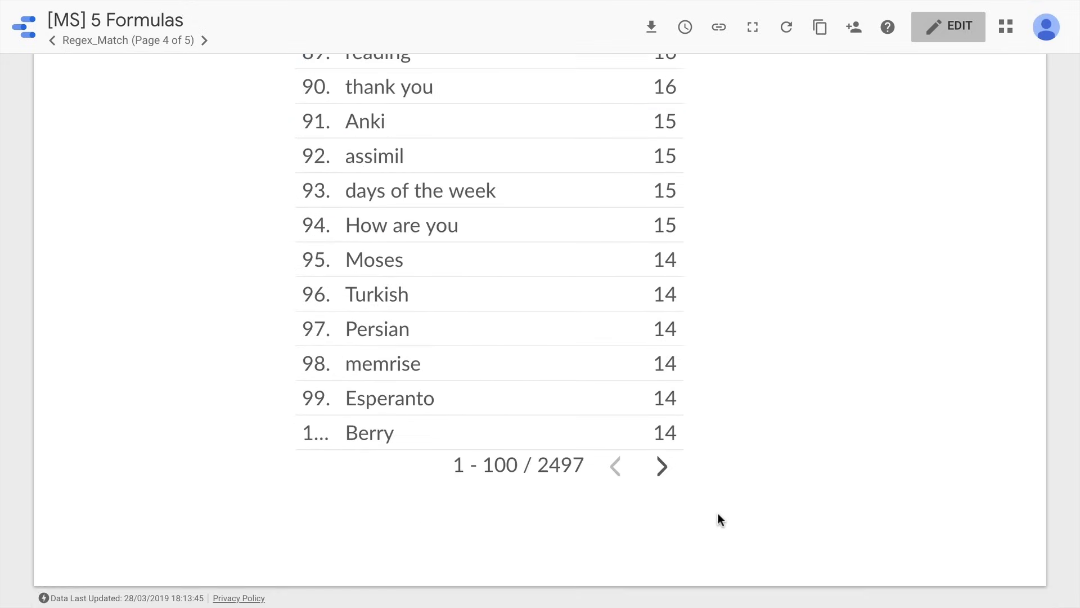
Advance the query table to results 101–200 and scroll through them.
left_click(662, 465)
scroll(499, 426, "up", 5)
scroll(499, 427, "up", 3)
scroll(499, 427, "up", 2)
scroll(499, 427, "up", 7)
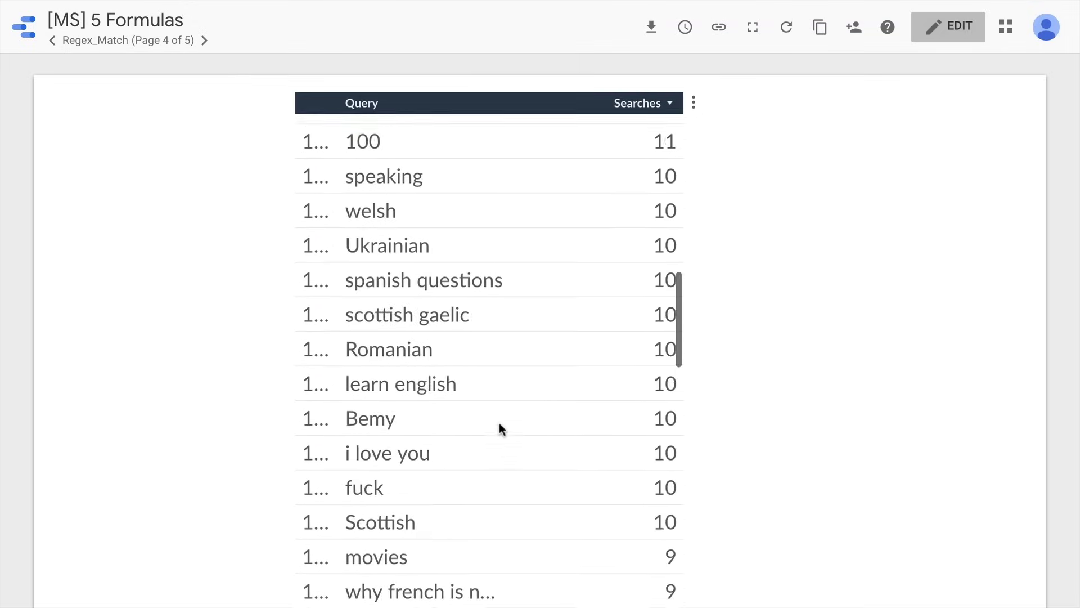
scroll(498, 425, "down", 1)
scroll(499, 426, "down", 2)
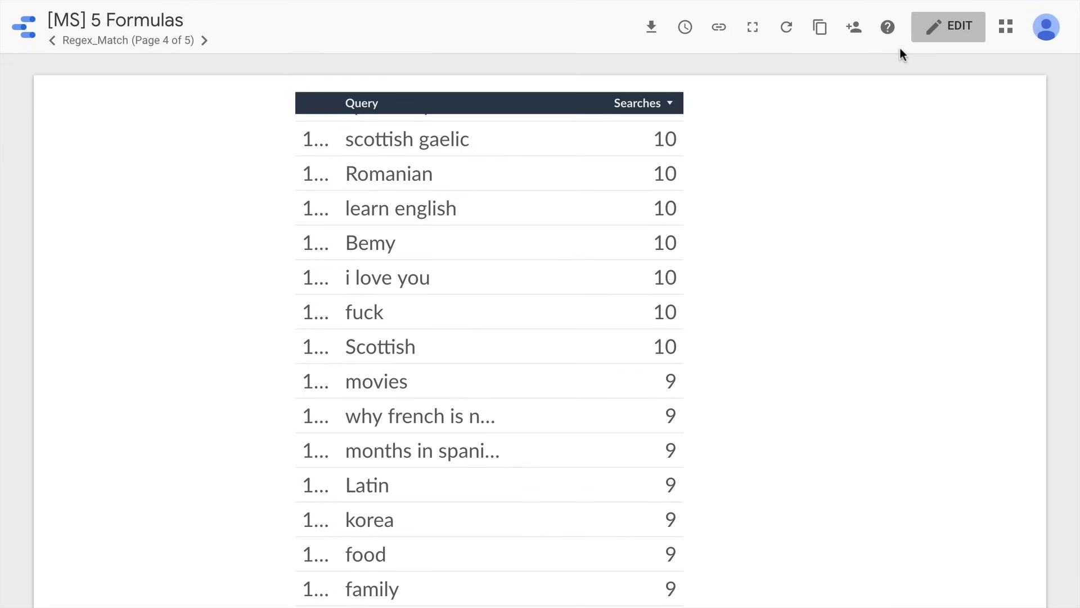
Start a new calculated field named WHAT WHEN WHERE on the query table.
left_click(919, 42)
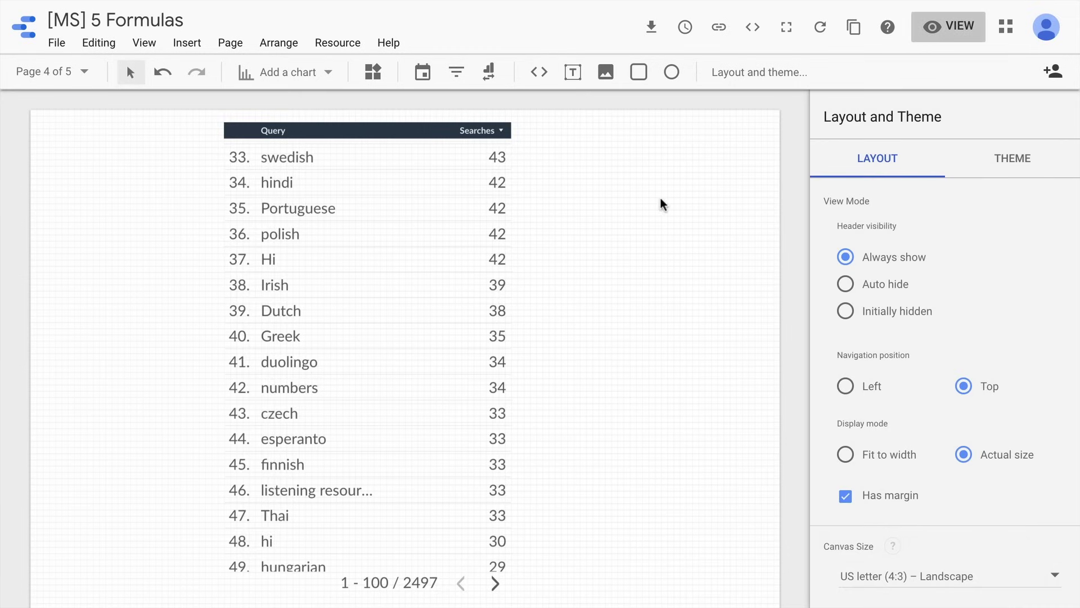
left_click(397, 327)
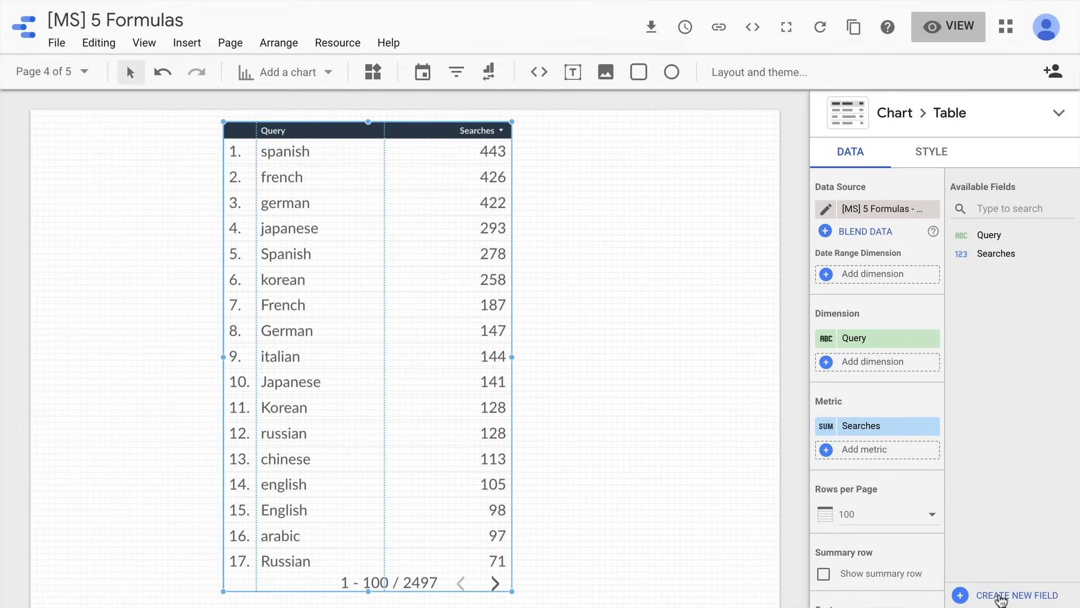
left_click(996, 596)
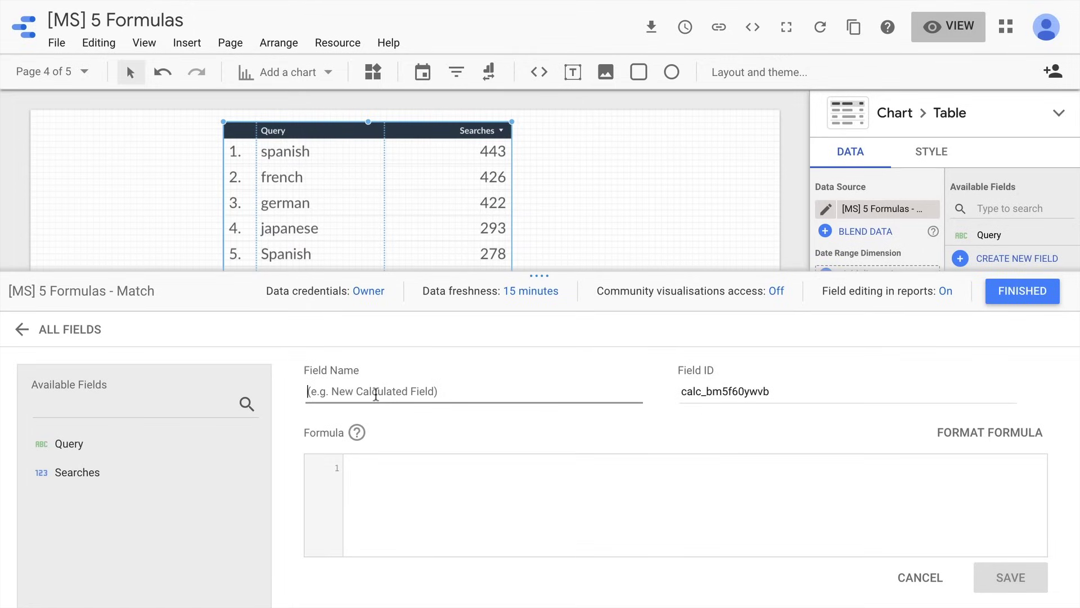
type("W")
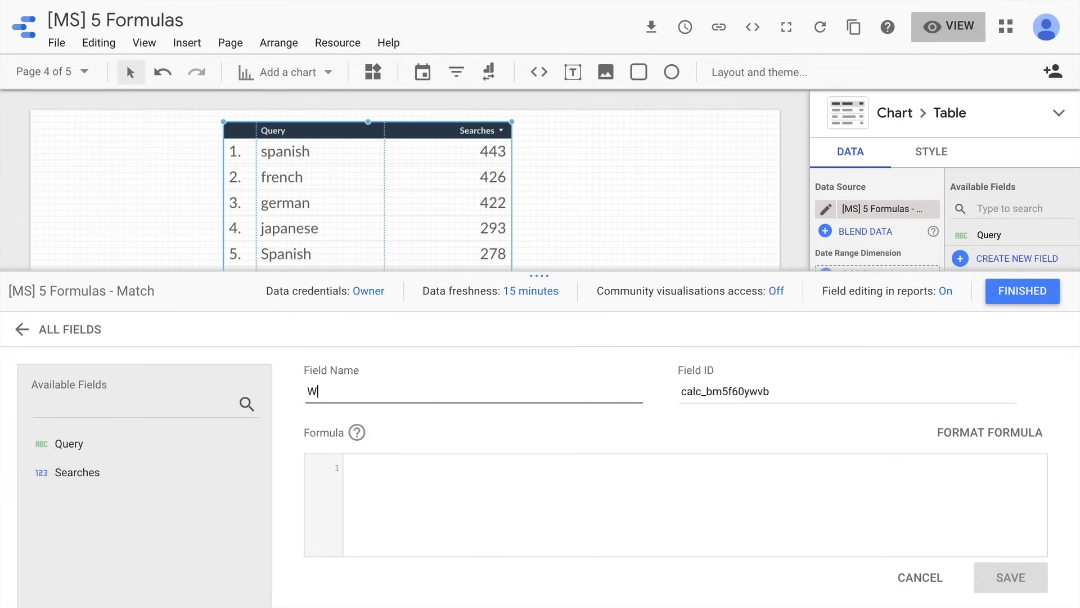
type("HAT WH")
key("BackSpace")
type("WHEN WHERE")
Enter the formula REGEXP_MATCH(Query, 'why|how|when|wher|who|which').
left_click(430, 479)
type("rege")
key("BackSpace")
key("BackSpace")
key("BackSpace")
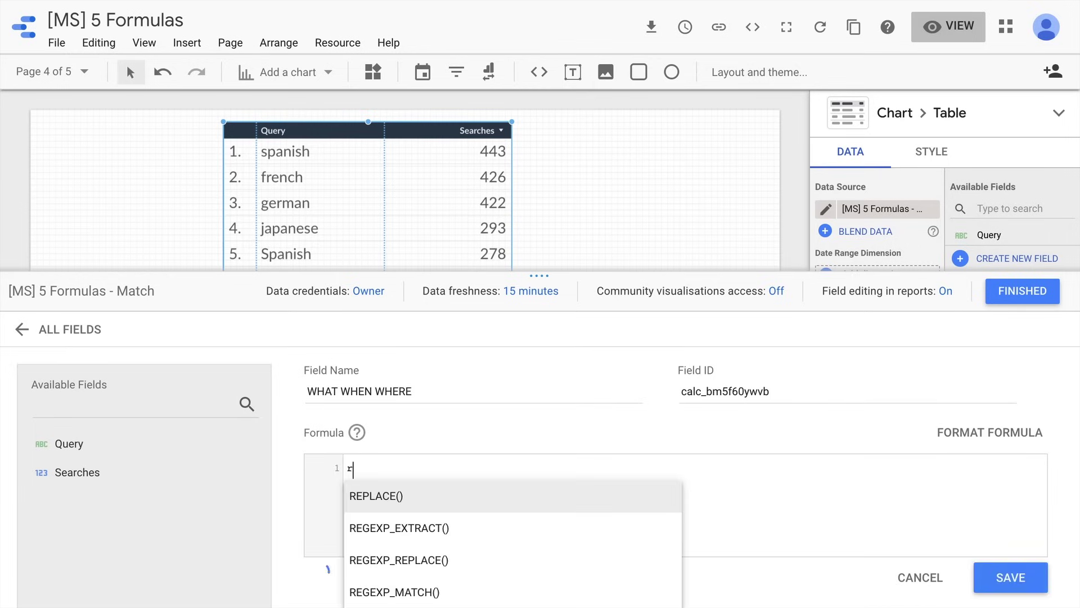
key("BackSpace")
type("rege")
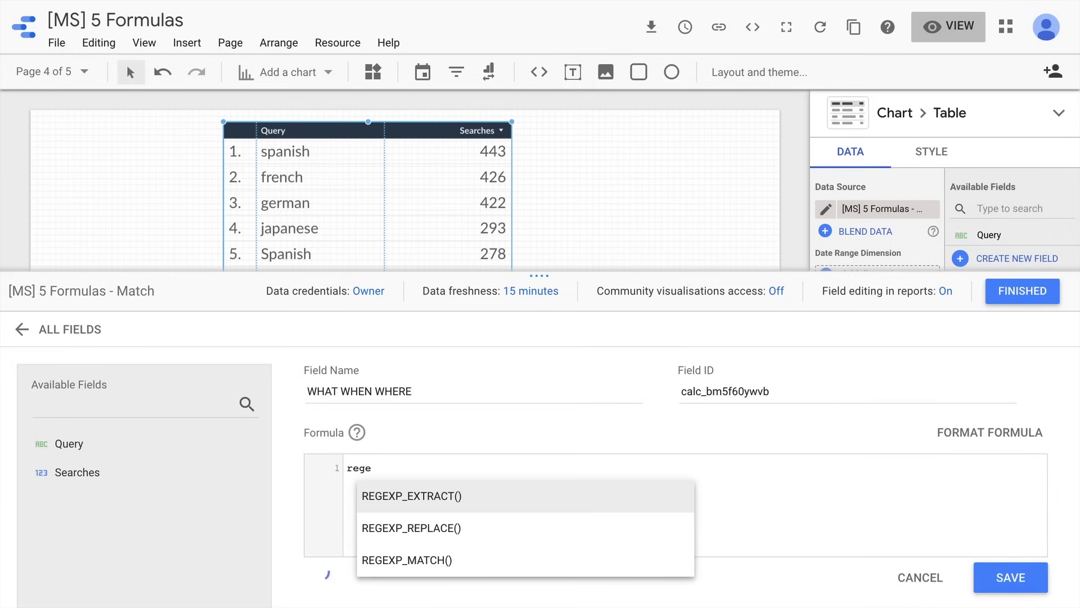
key("Down")
key("Down")
key("Return")
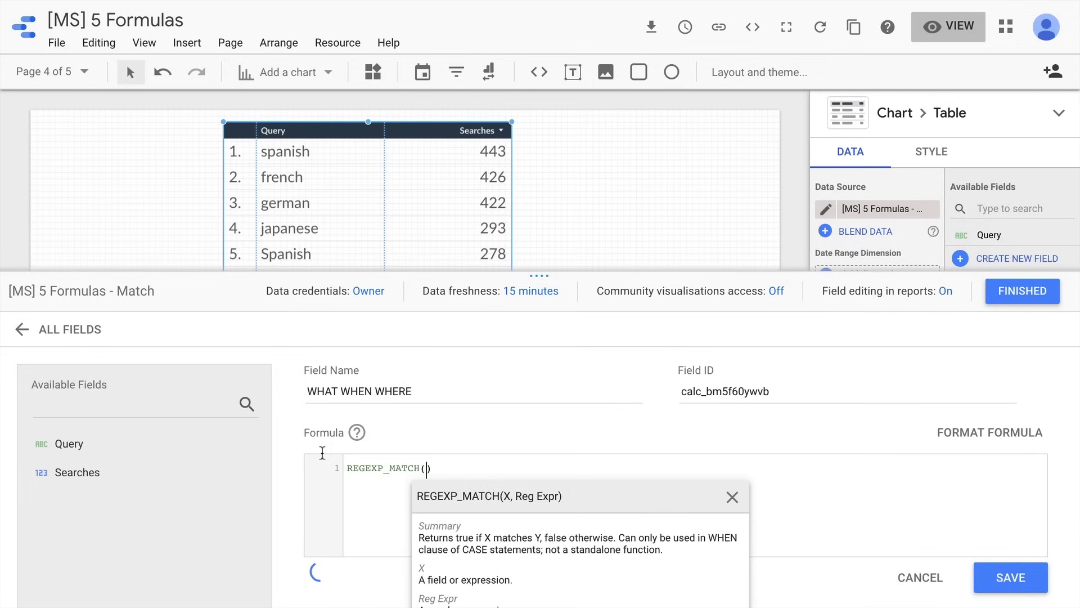
left_click(168, 441)
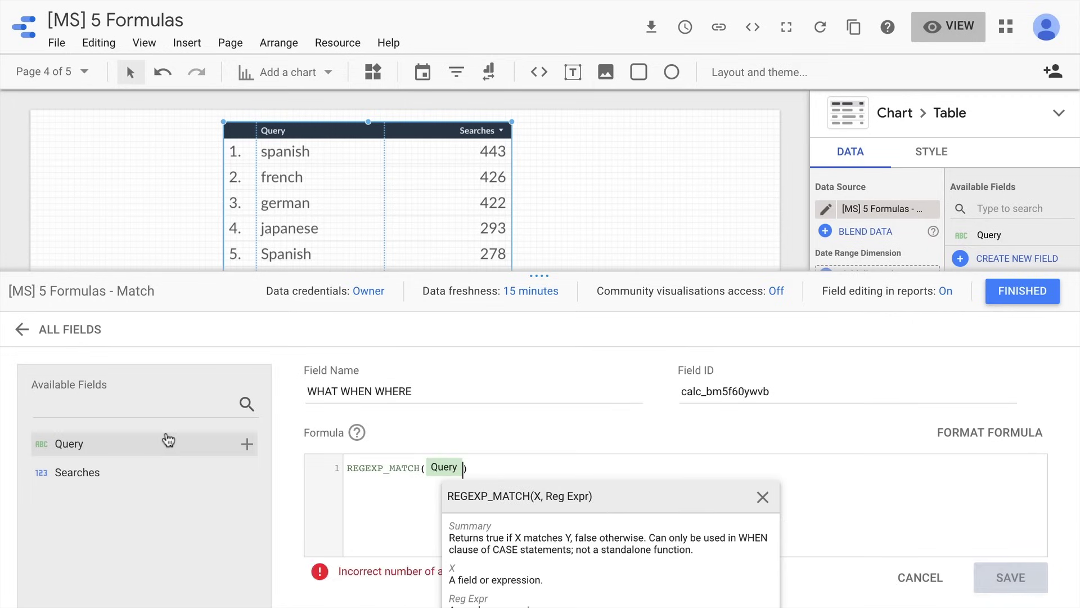
type(",'")
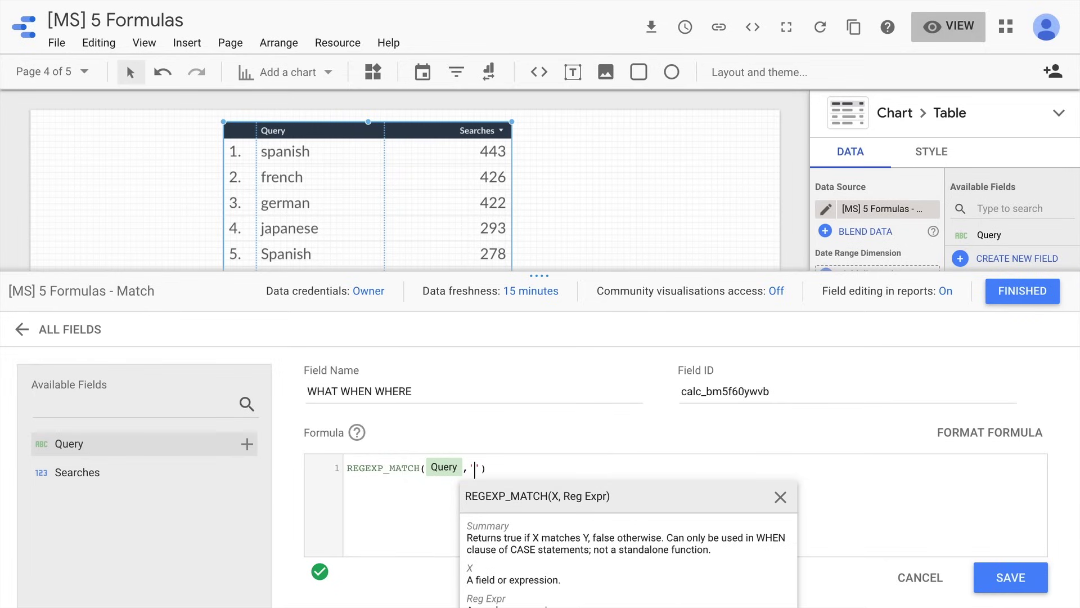
type("why|how")
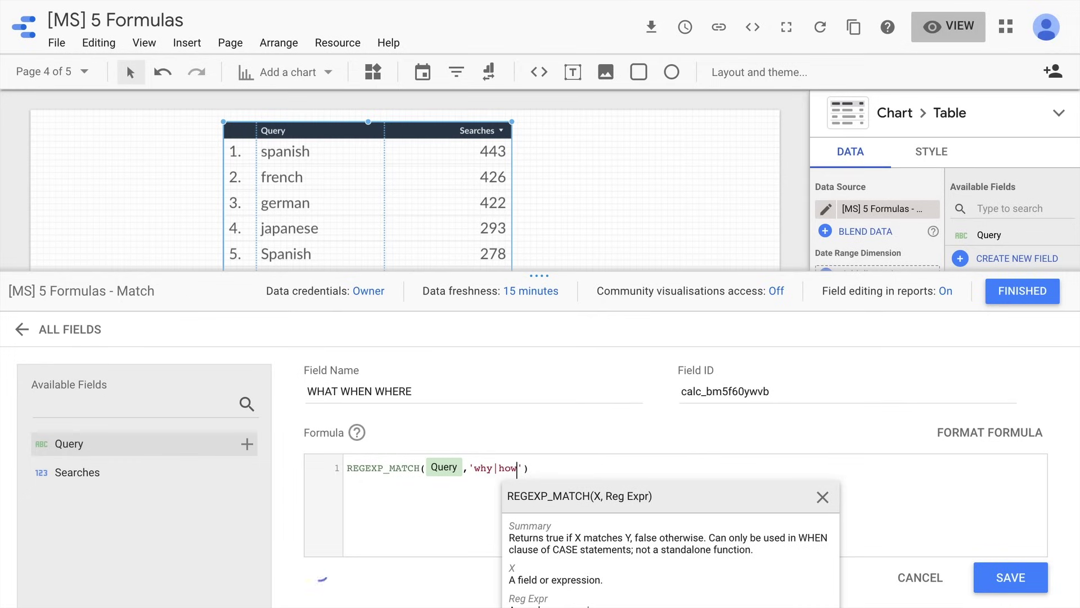
type("|when|wher")
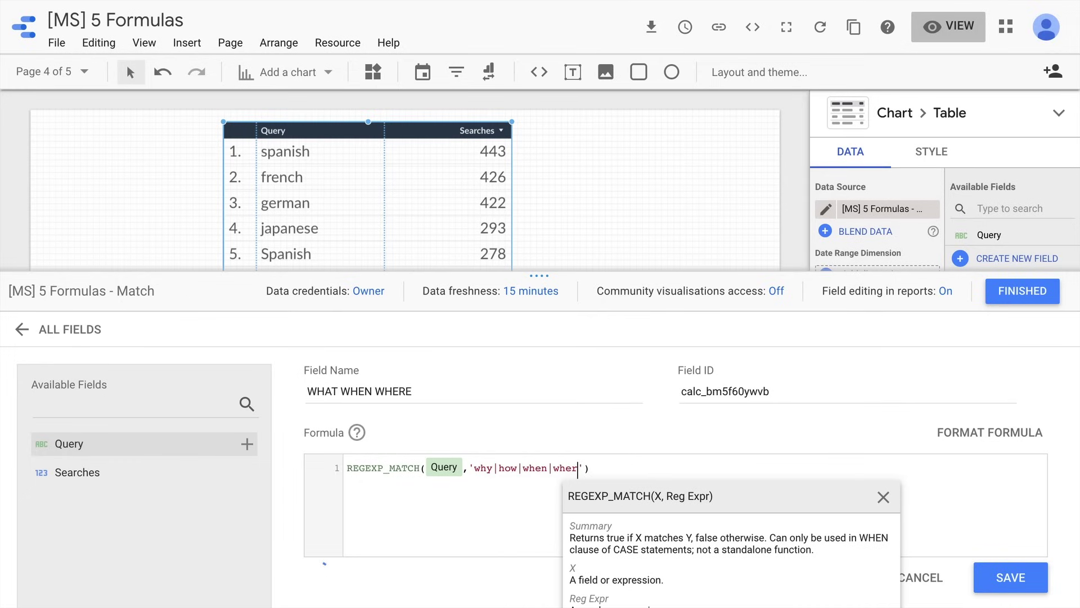
type("|who|w")
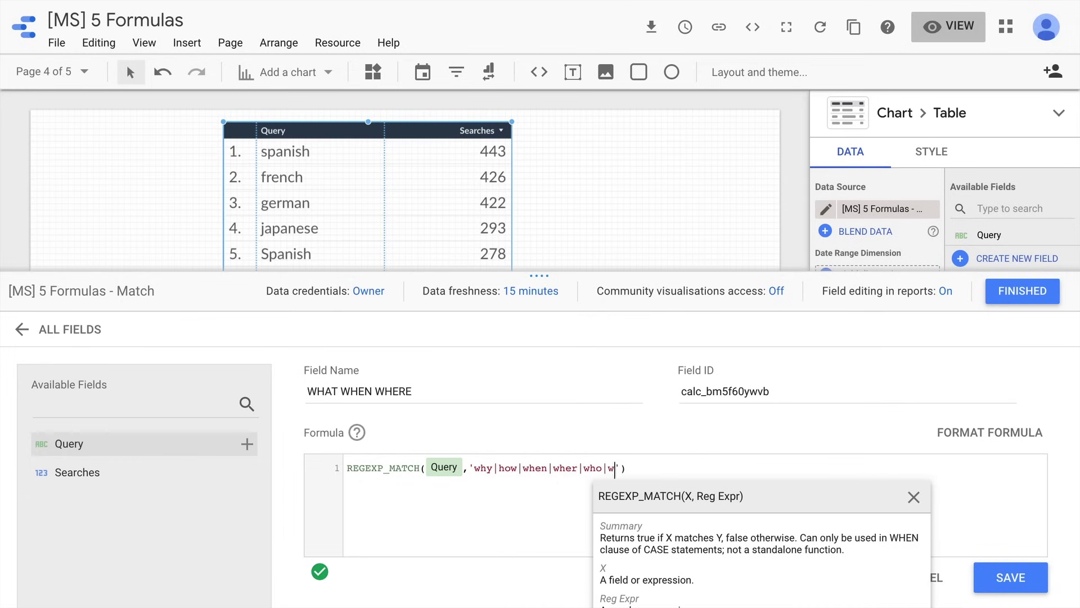
type("hich")
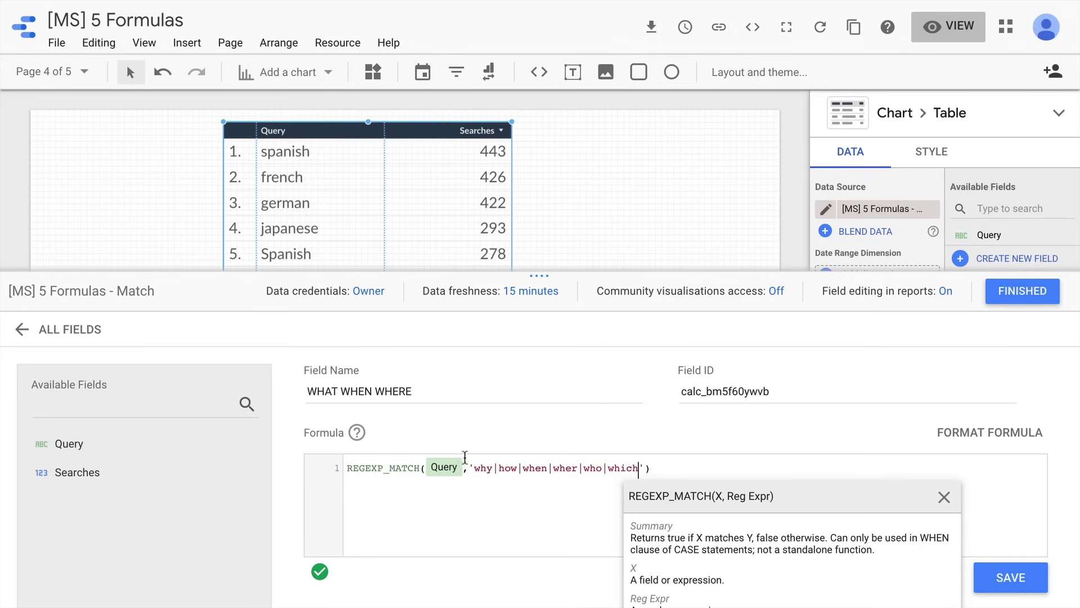
Wrap the pattern words in .* wildcards and save the WHAT WHEN WHERE field.
left_click(476, 471)
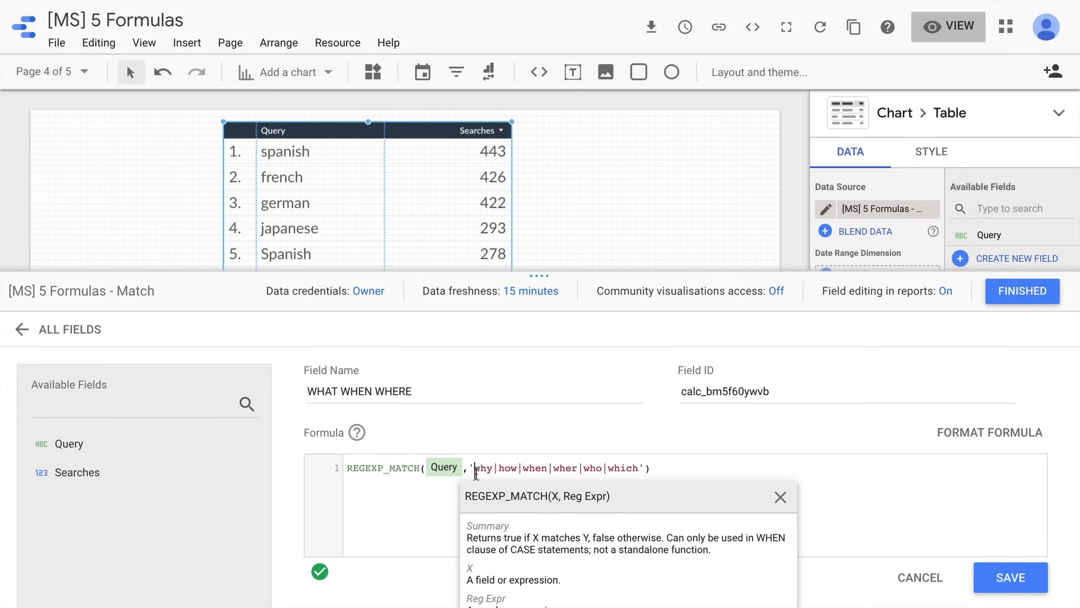
type(".*")
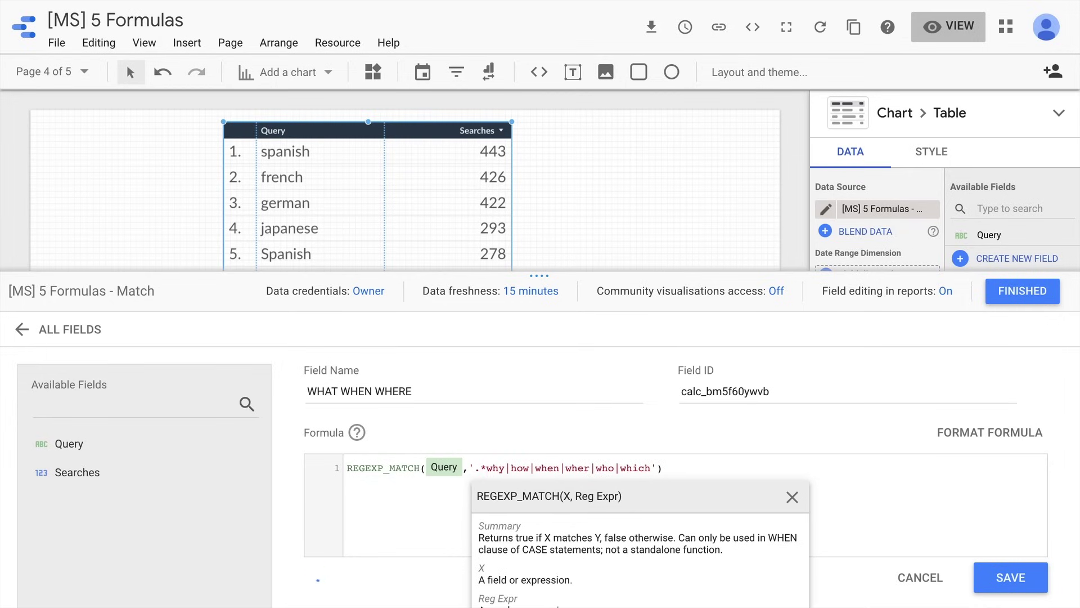
key("Right")
key("Right")
key("Right")
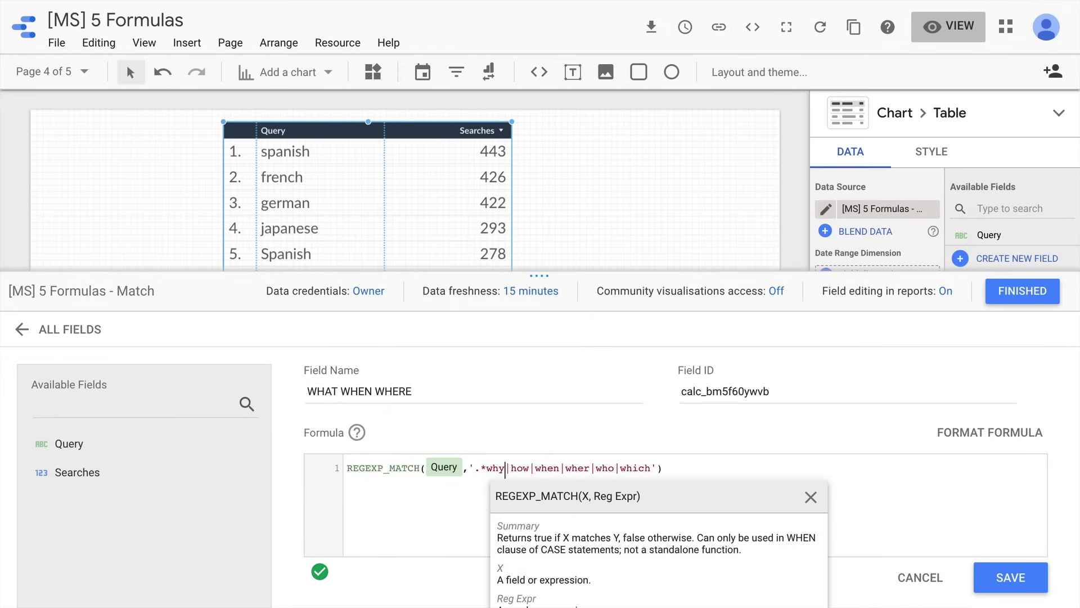
type(".*")
key("Right")
type(".*")
key("Right")
key("Right")
key("Right")
type(".*")
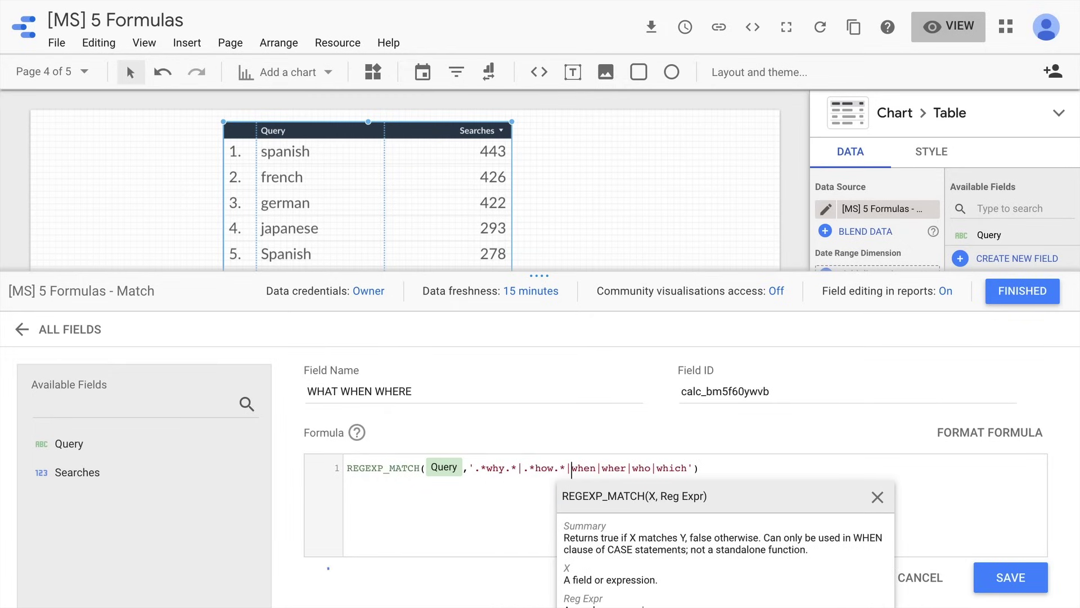
key("Right")
type(".*")
key("Right")
key("Right")
key("Right")
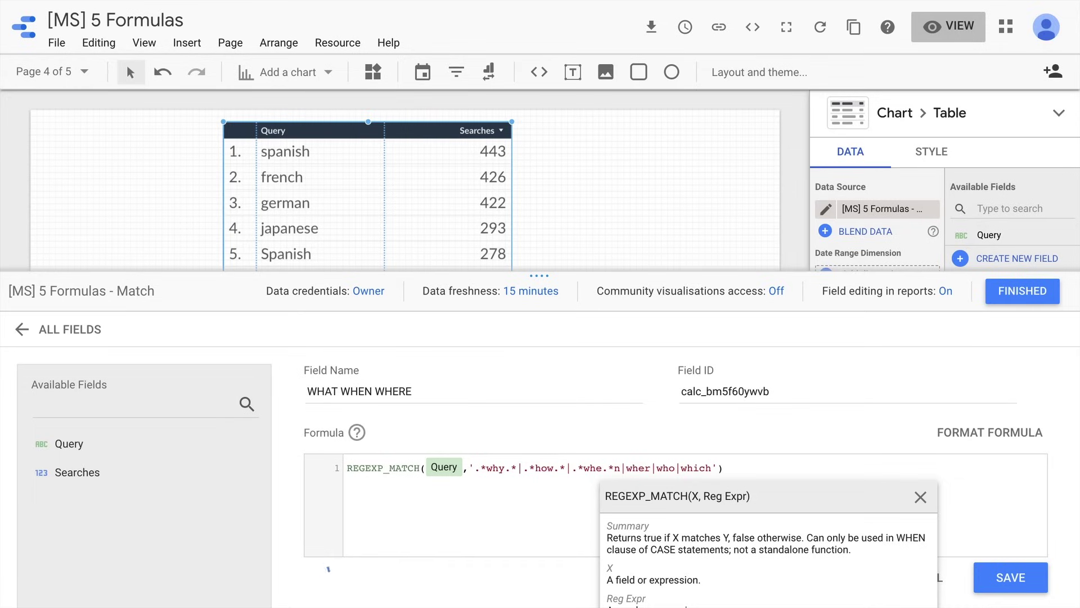
key("Left")
left_click(866, 470)
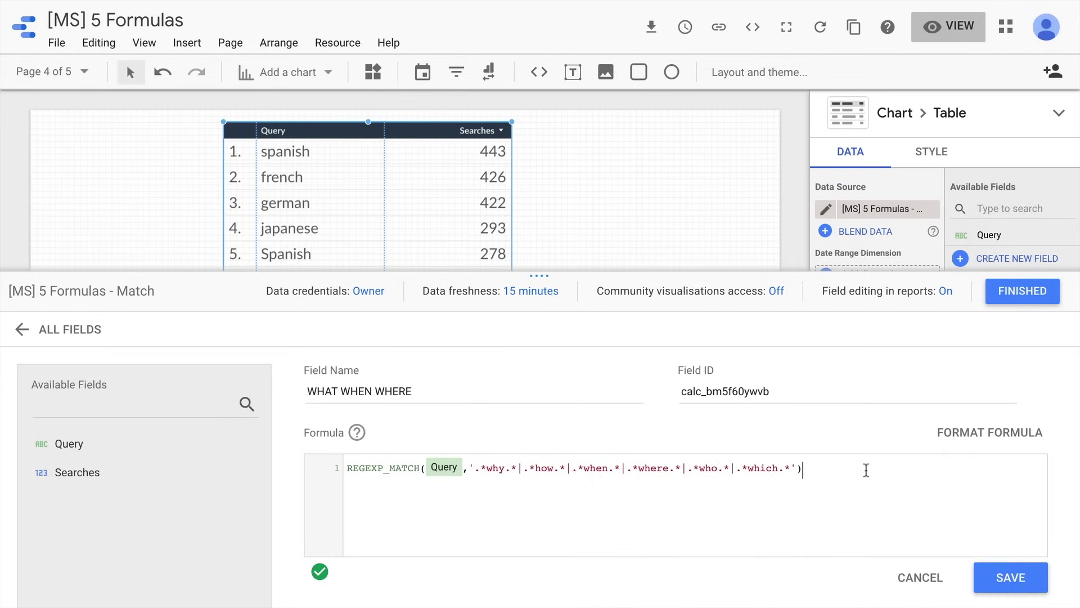
left_click(1016, 579)
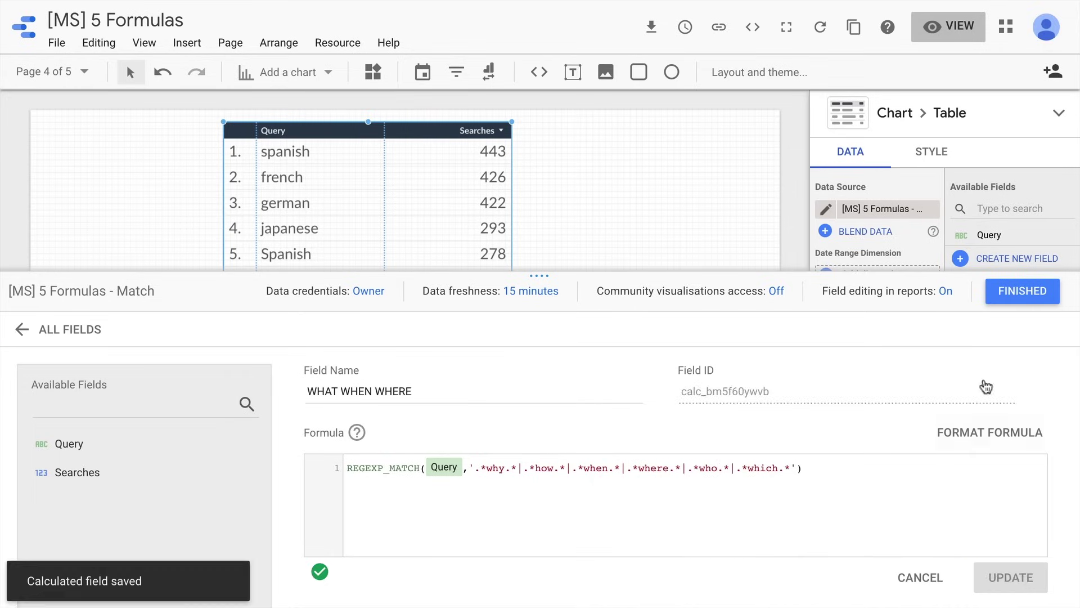
Preview the report and scroll the query table to find rows flagged true in WHAT WHEN WHERE.
left_click(1013, 292)
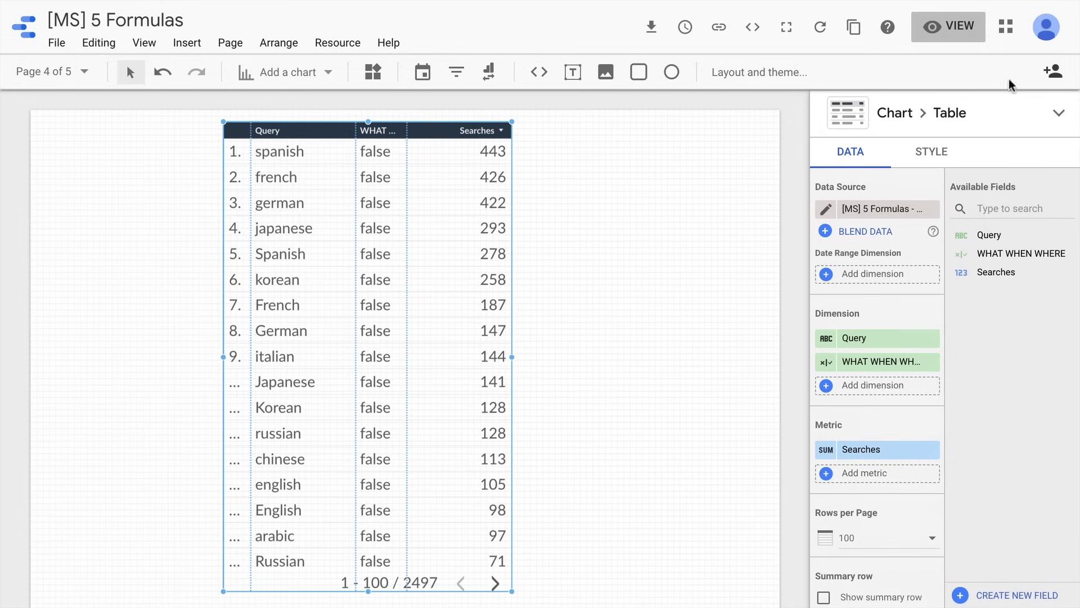
left_click(948, 29)
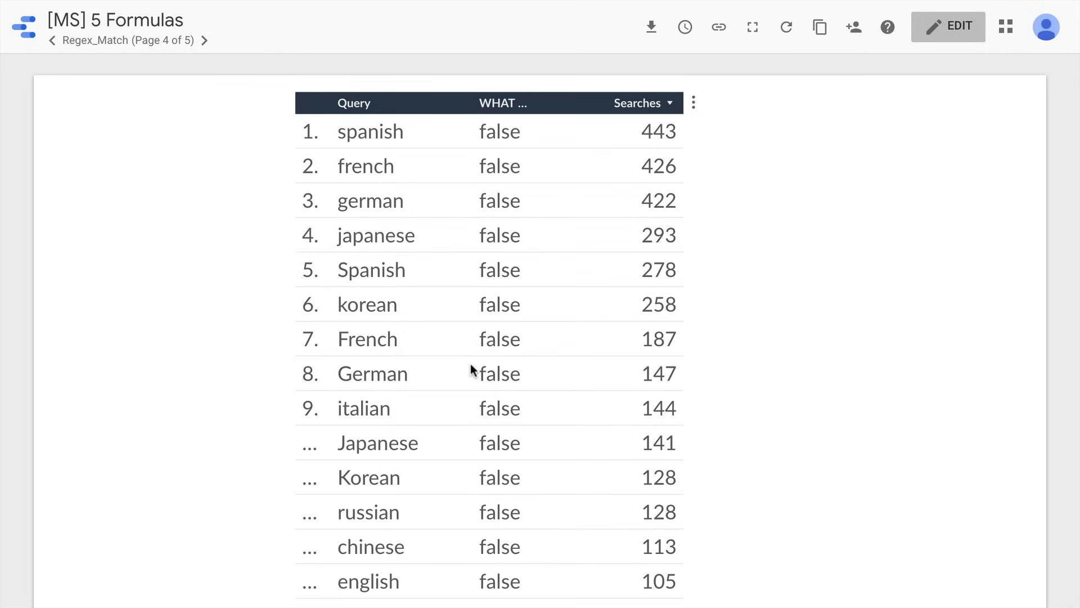
scroll(472, 369, "down", 5)
scroll(472, 370, "down", 5)
scroll(471, 369, "down", 10)
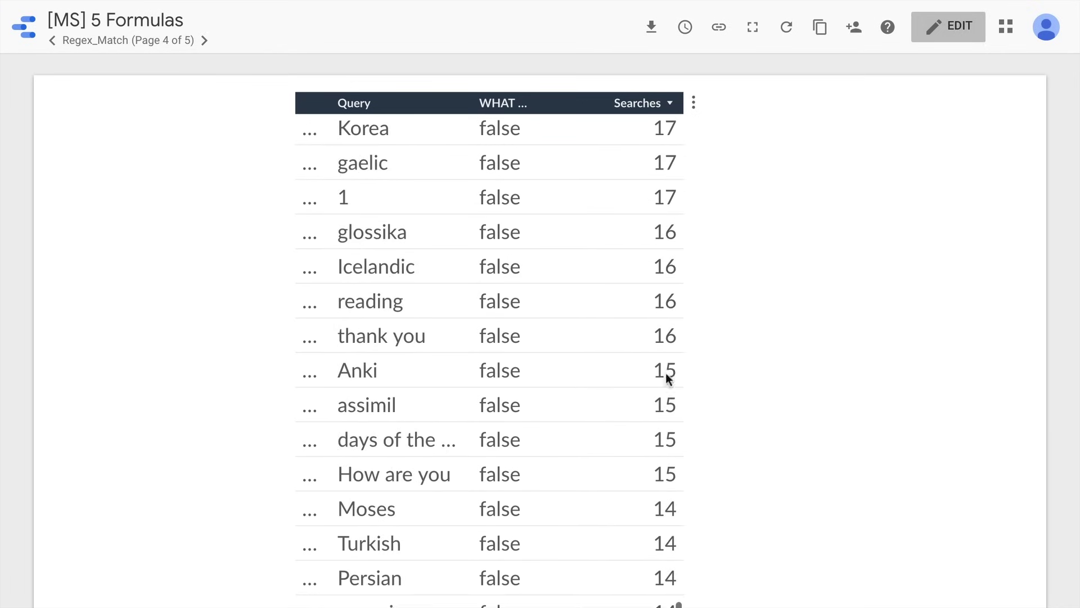
scroll(668, 379, "down", 10)
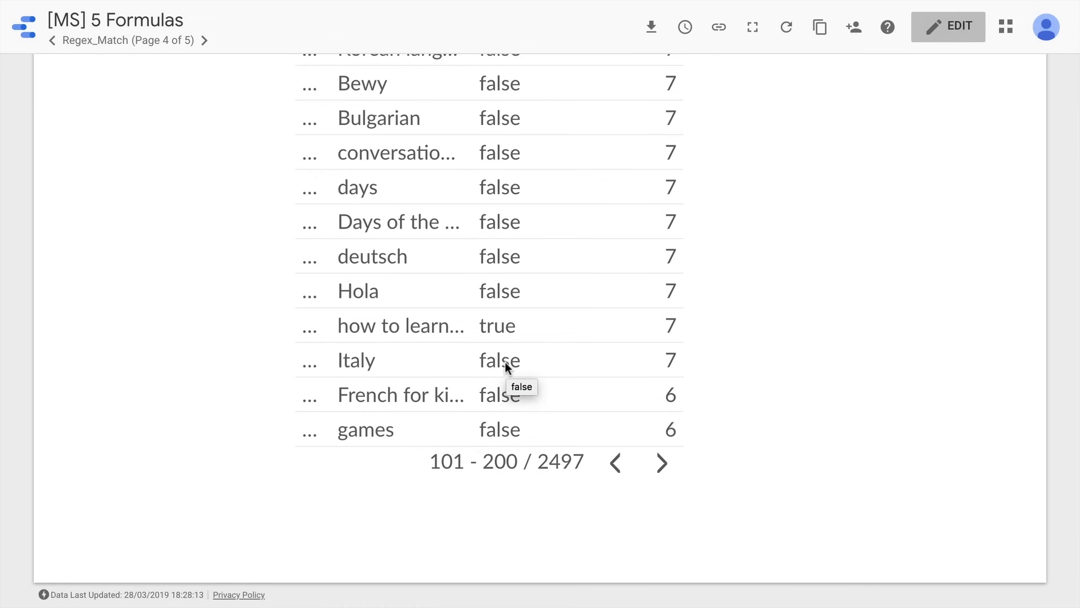
Add a table filter 'Filter W Questions' including only rows where WHAT WHEN WHERE is True.
left_click(960, 37)
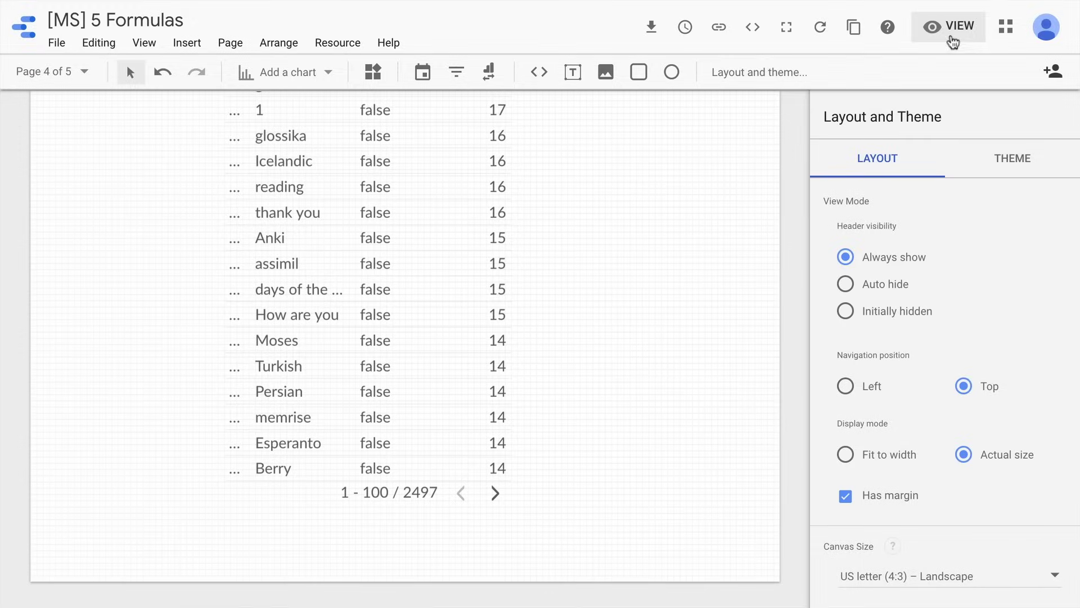
left_click(401, 334)
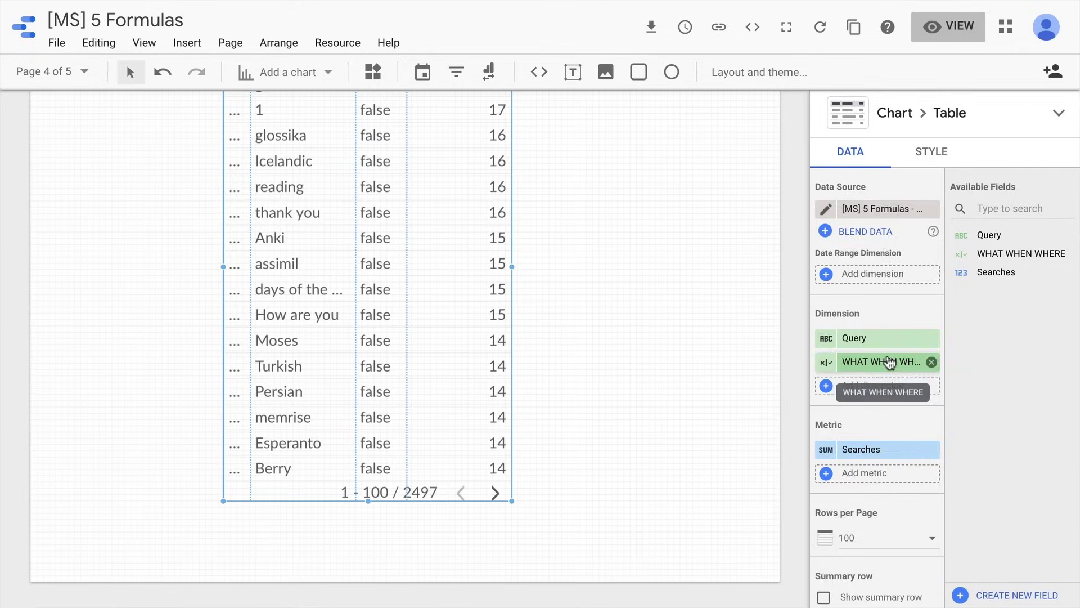
scroll(889, 362, "down", 7)
scroll(888, 362, "down", 4)
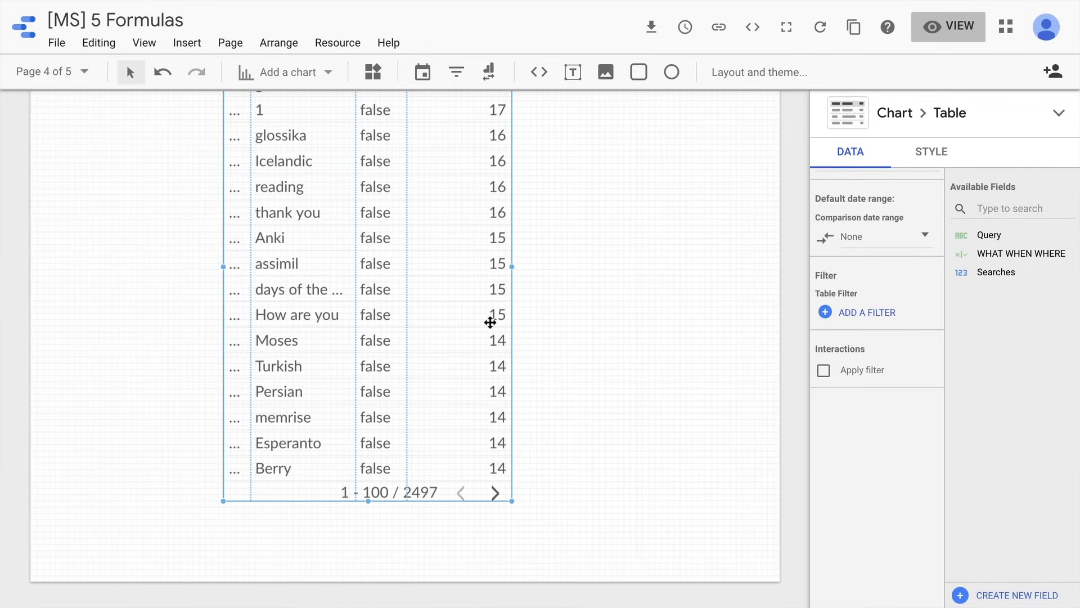
left_click(846, 312)
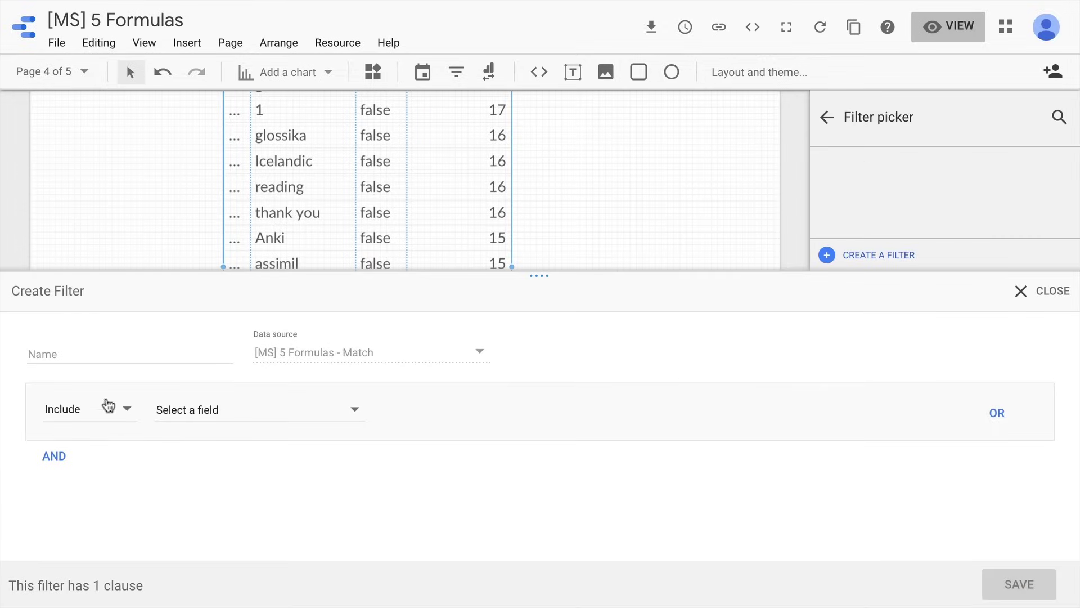
left_click(90, 360)
type("F")
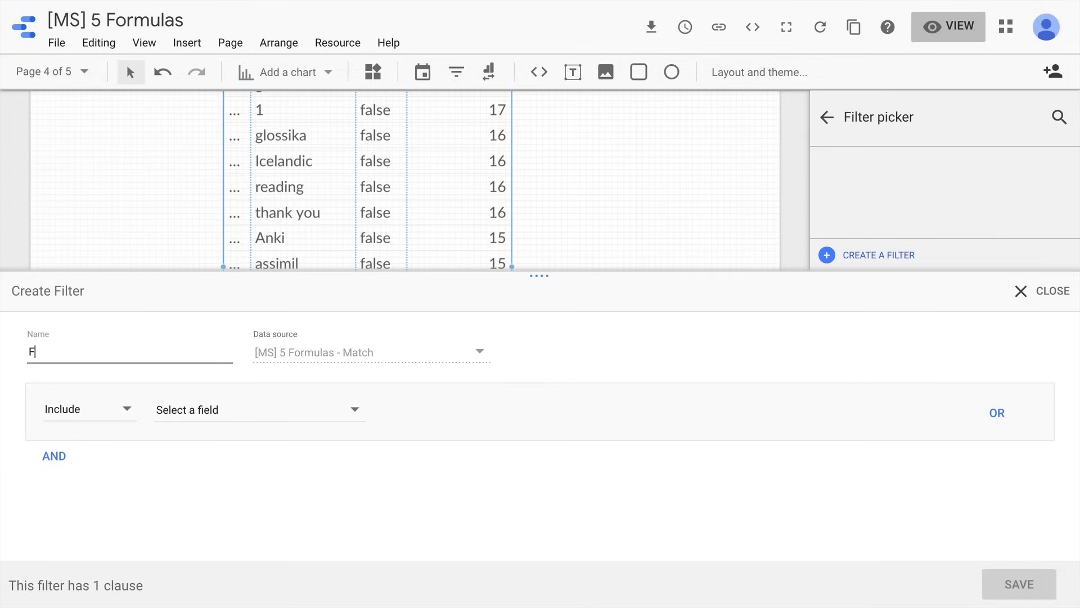
type("ilter W Questions")
left_click(178, 414)
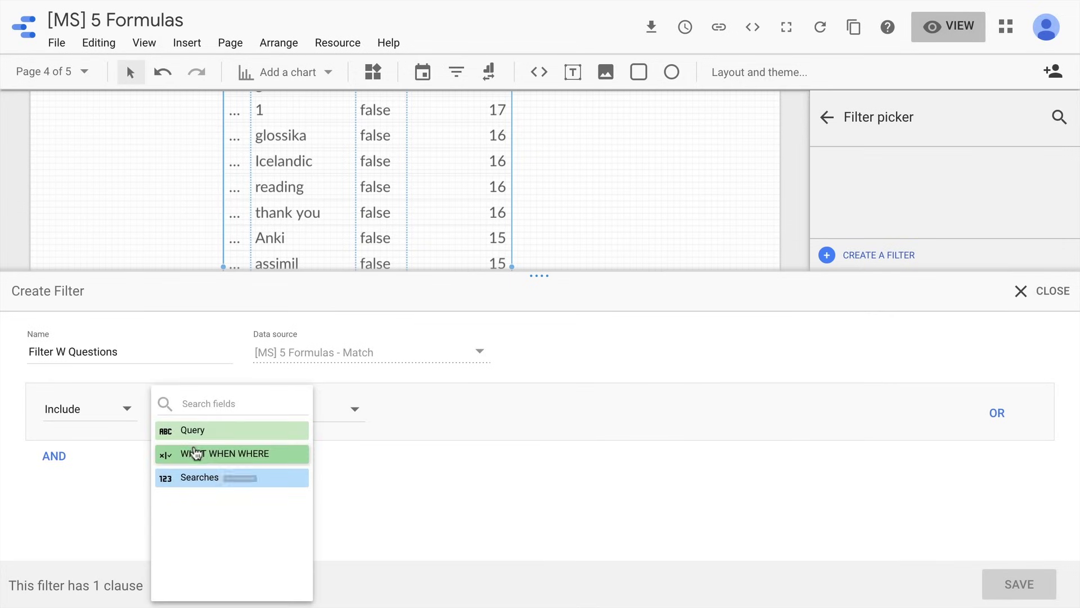
left_click(193, 453)
left_click(403, 419)
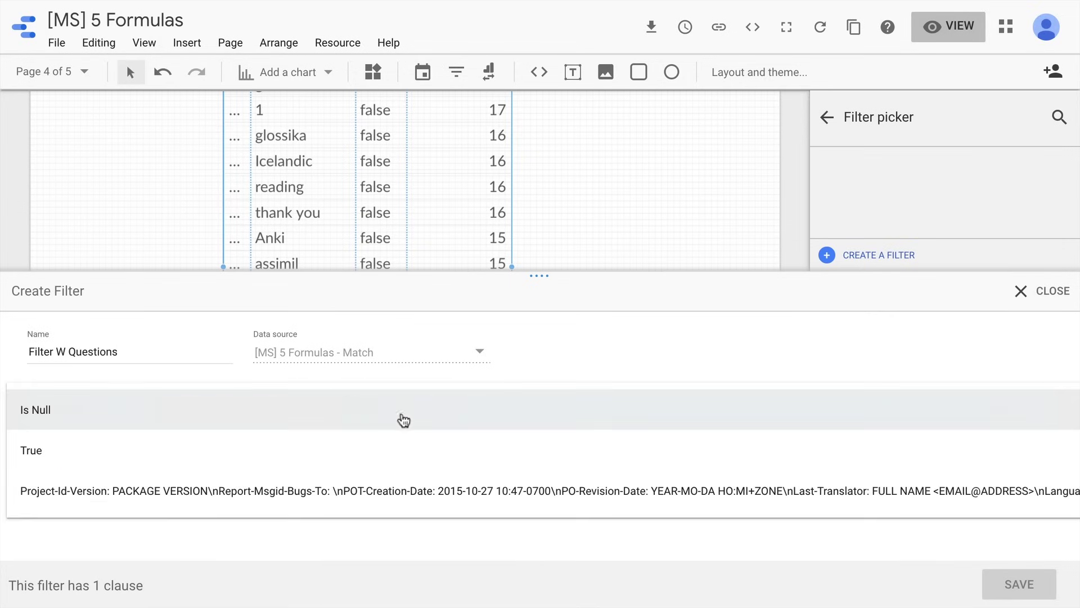
left_click(220, 450)
left_click(1007, 588)
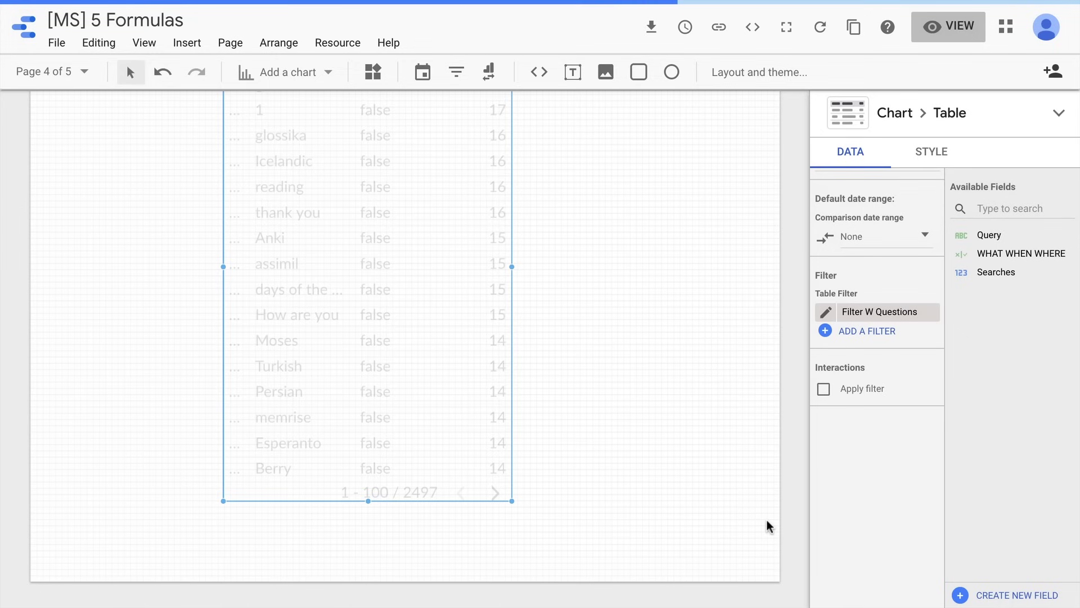
Widen the query table and drop the WHAT WHEN WHERE dimension, keeping Query and Searches.
scroll(478, 413, "up", 2)
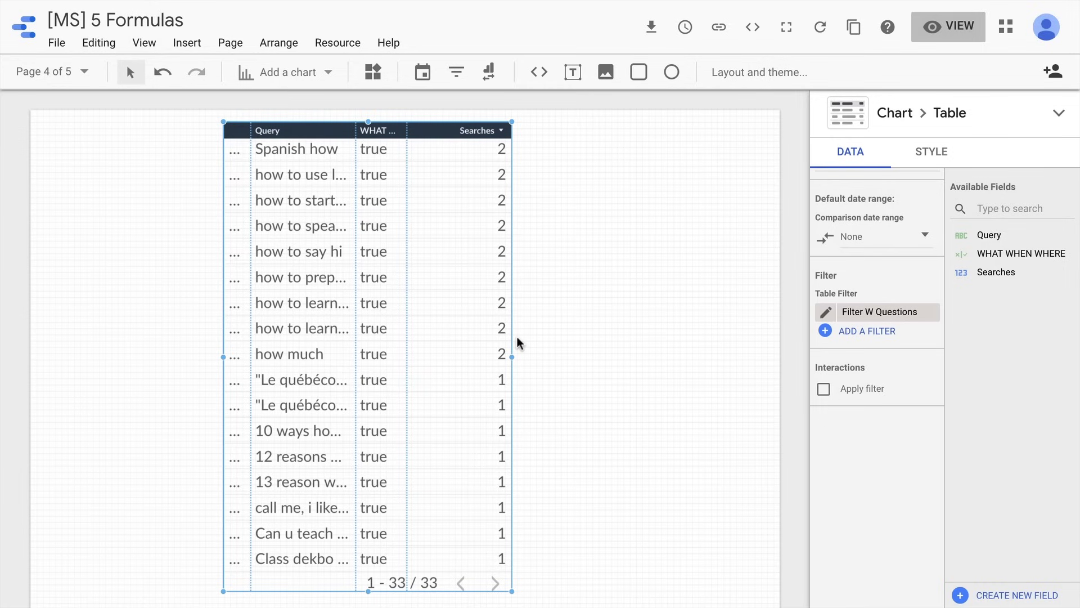
left_click_drag(511, 357, 674, 356)
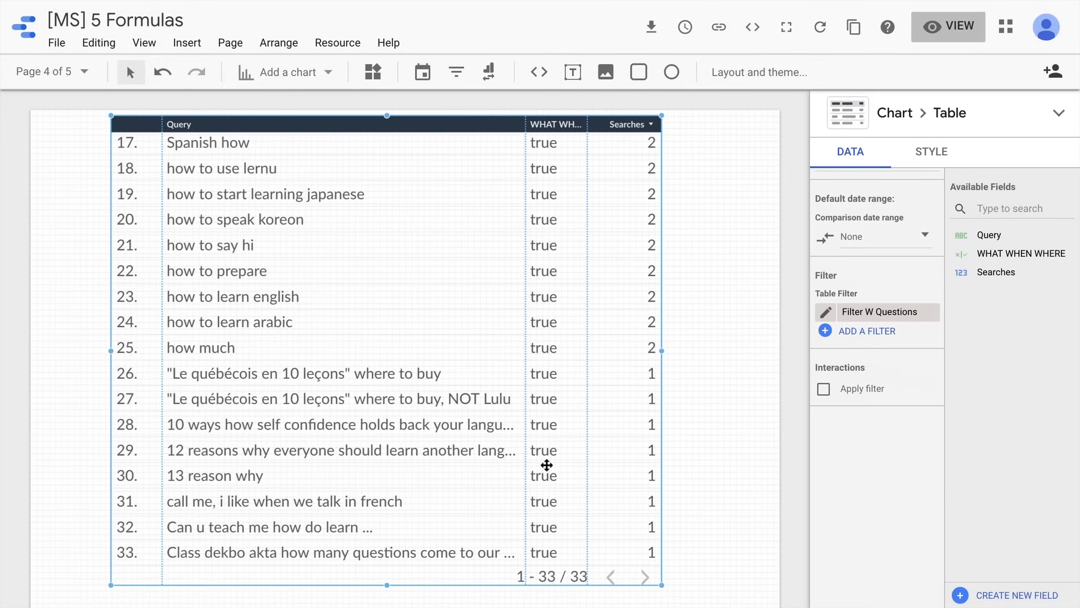
scroll(850, 369, "up", 3)
scroll(885, 386, "up", 3)
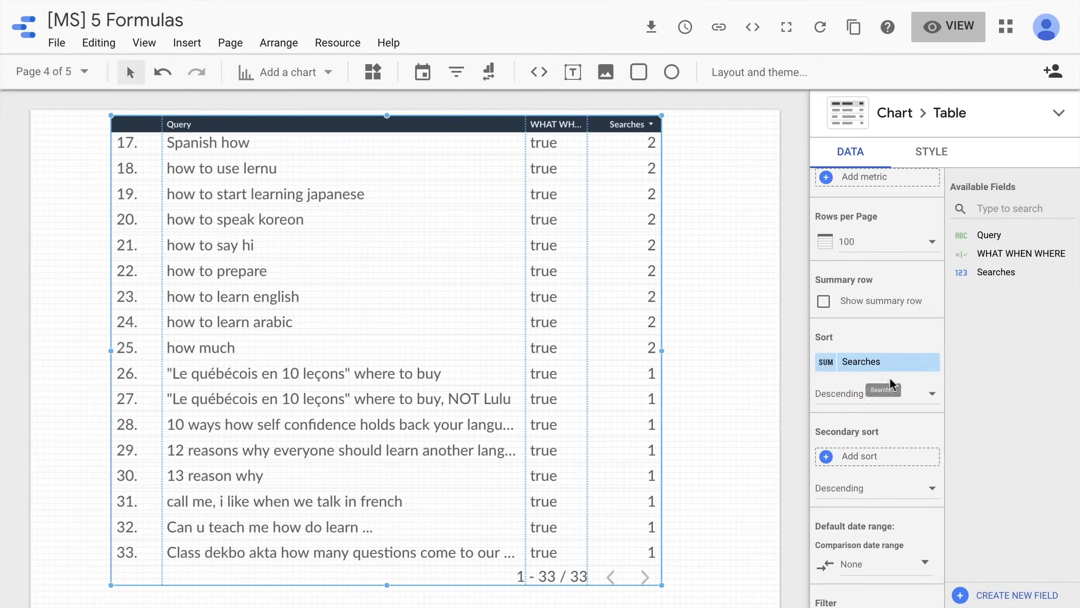
scroll(901, 338, "up", 4)
left_click(932, 309)
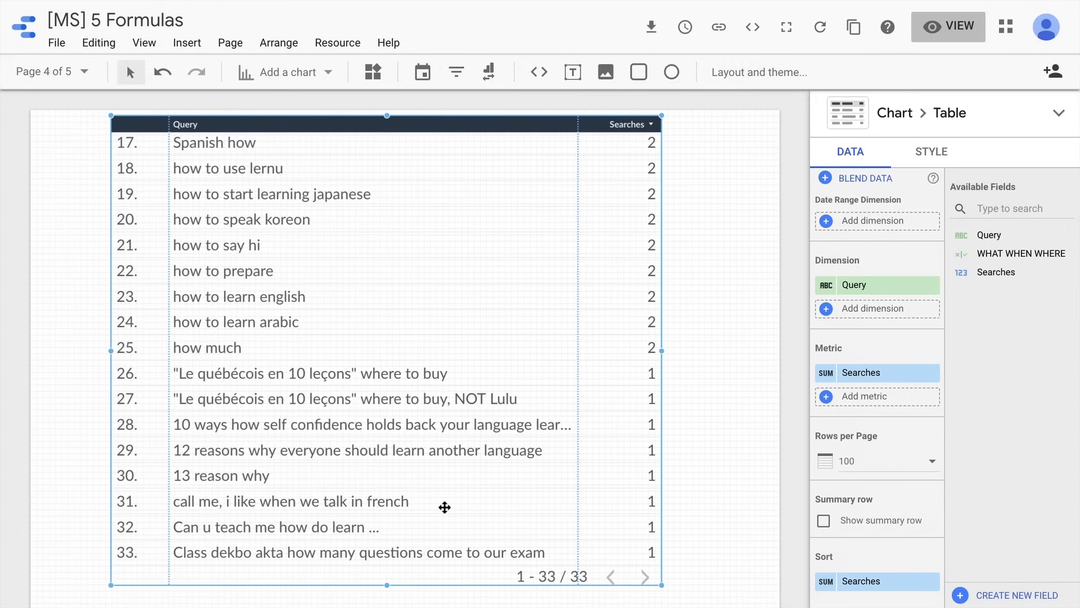
Switch to page 5, CASE, and select its Searches-by-Query table.
left_click(73, 71)
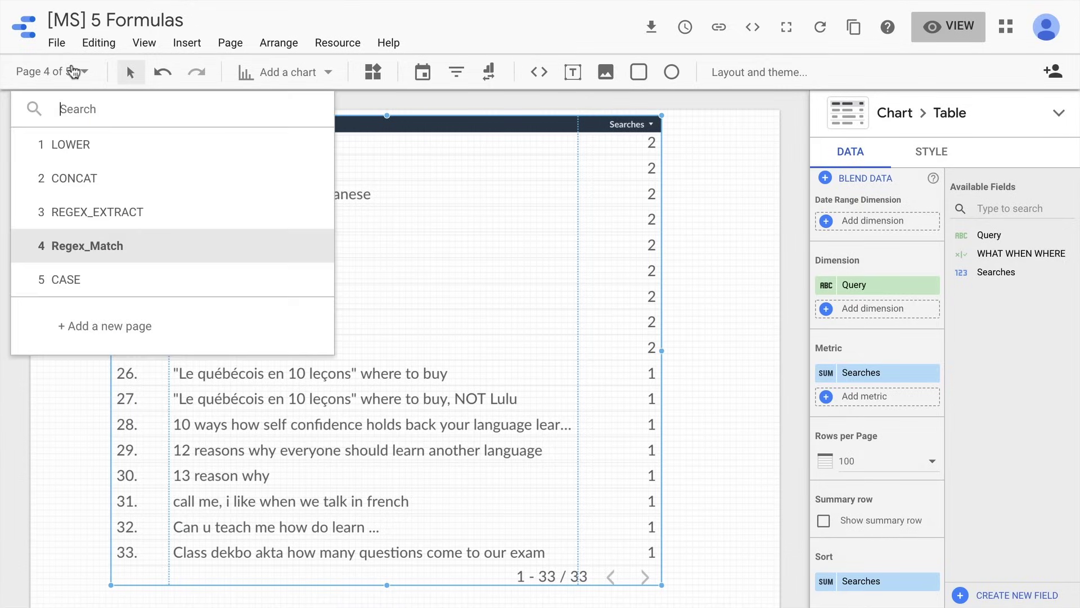
left_click(61, 281)
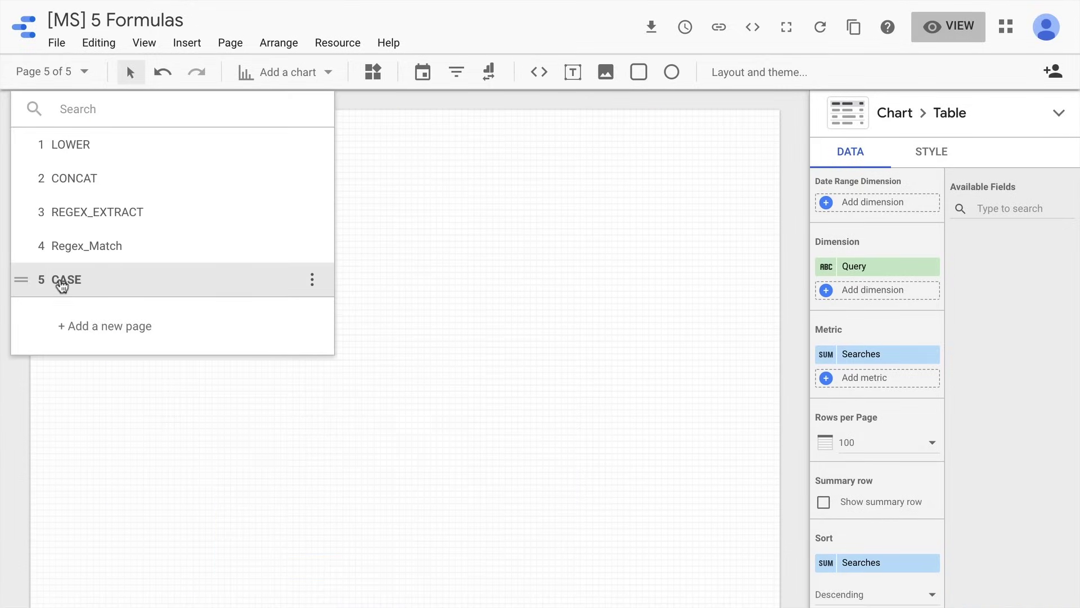
left_click(467, 300)
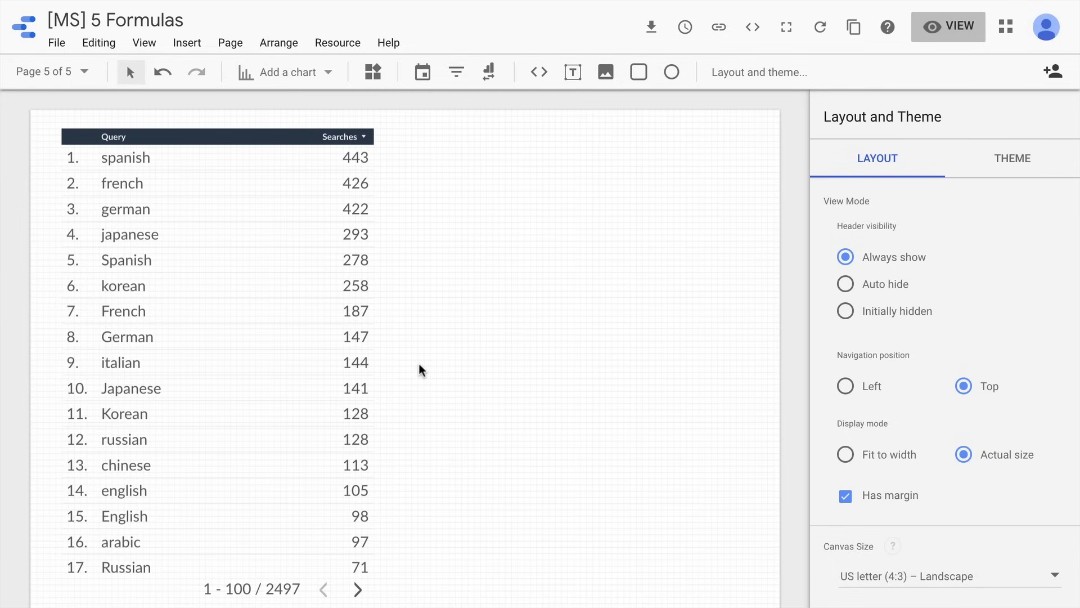
left_click(165, 416)
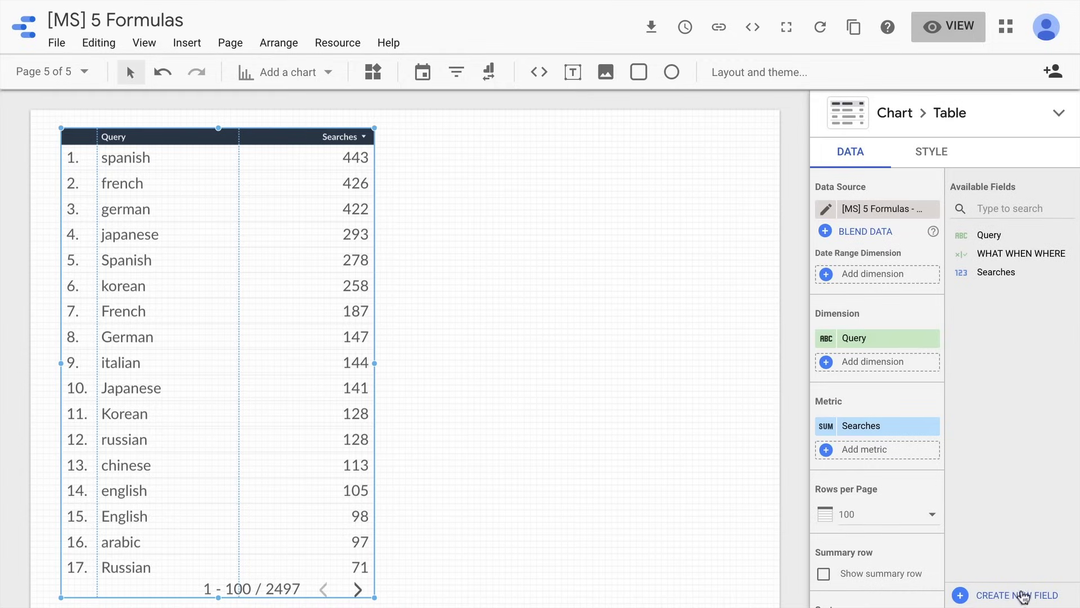
Create a W Class calculated field with a CASE WHEN x THEN y ELSE z END skeleton.
left_click(1020, 595)
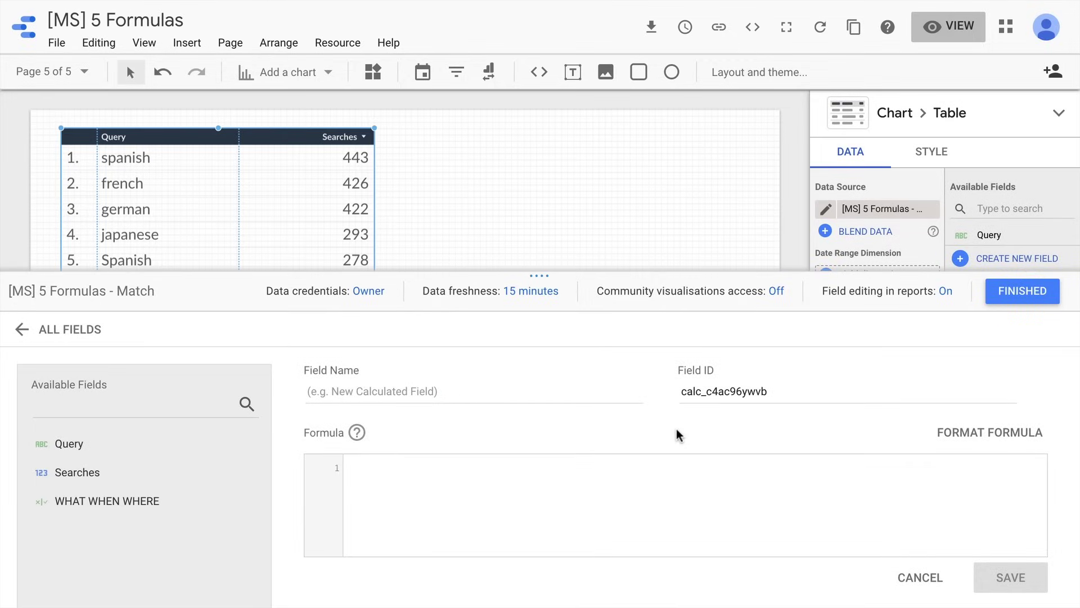
left_click(336, 388)
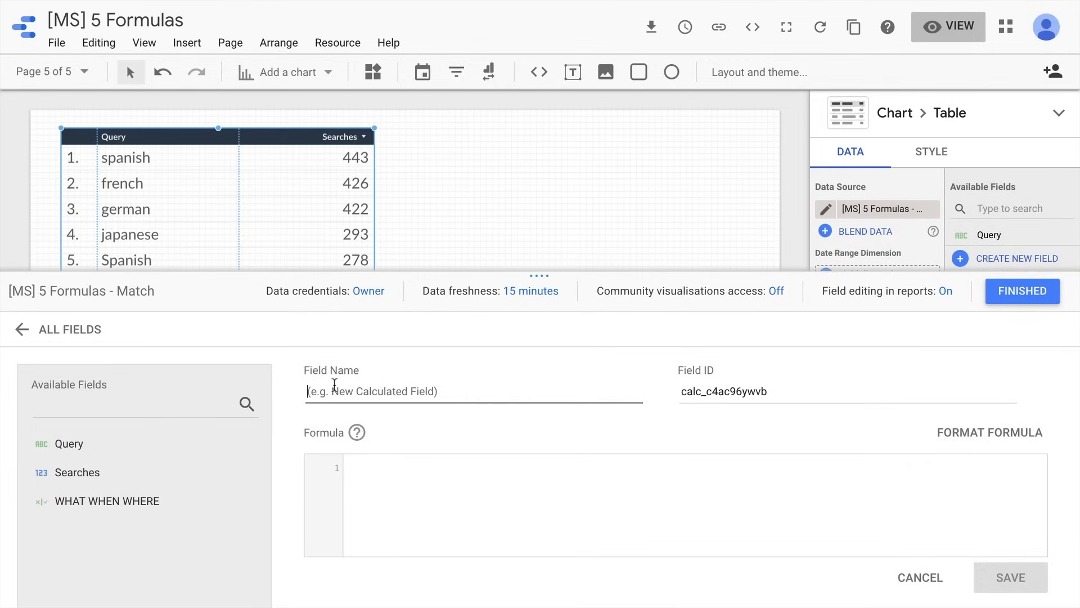
type("W Cl")
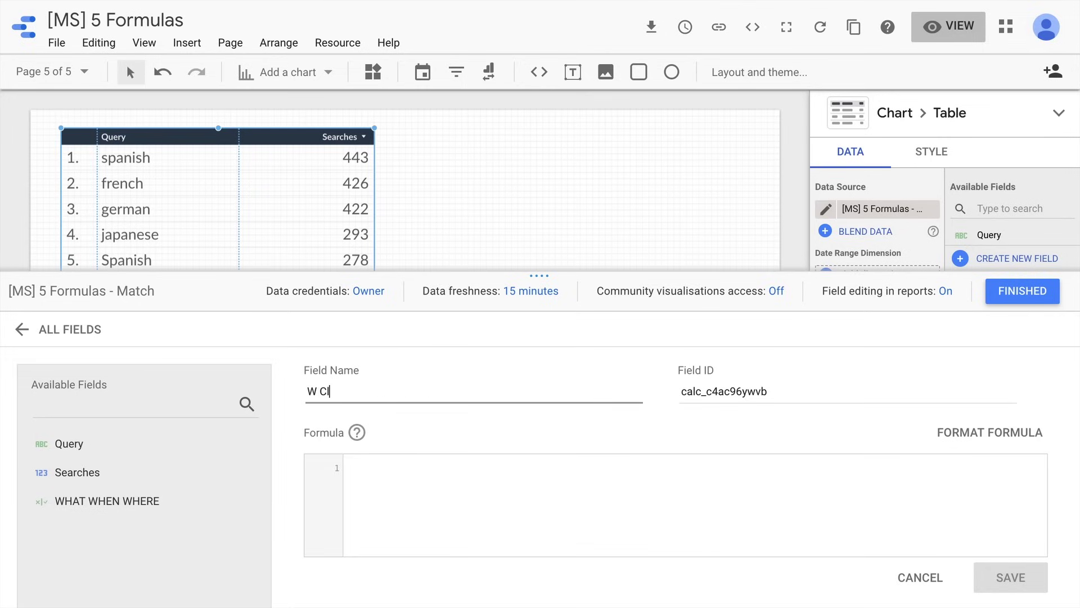
type("ass")
left_click(386, 464)
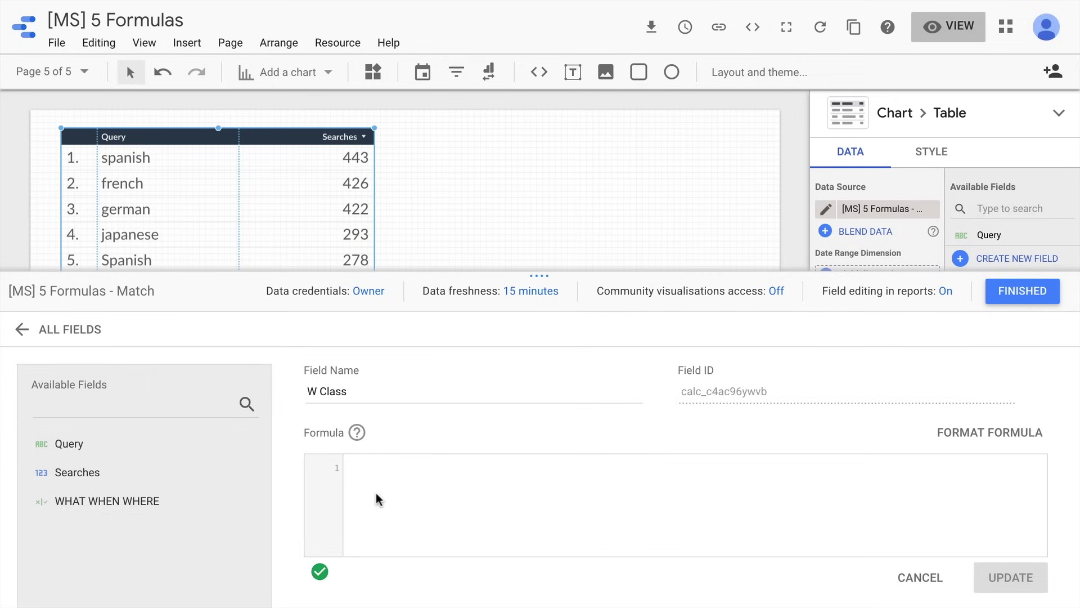
type("CA")
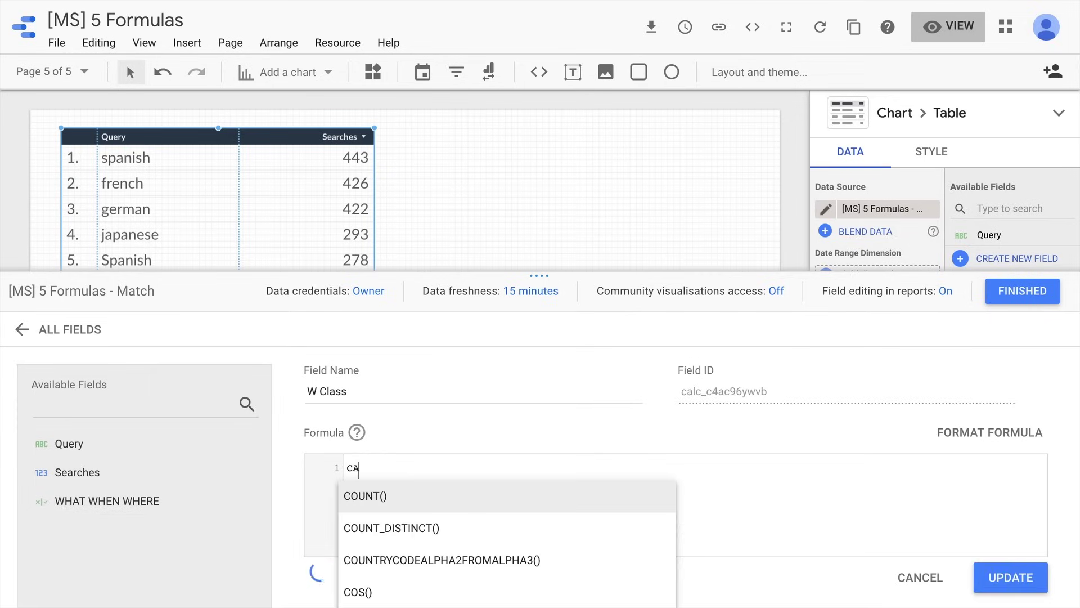
type("SE")
key("Return")
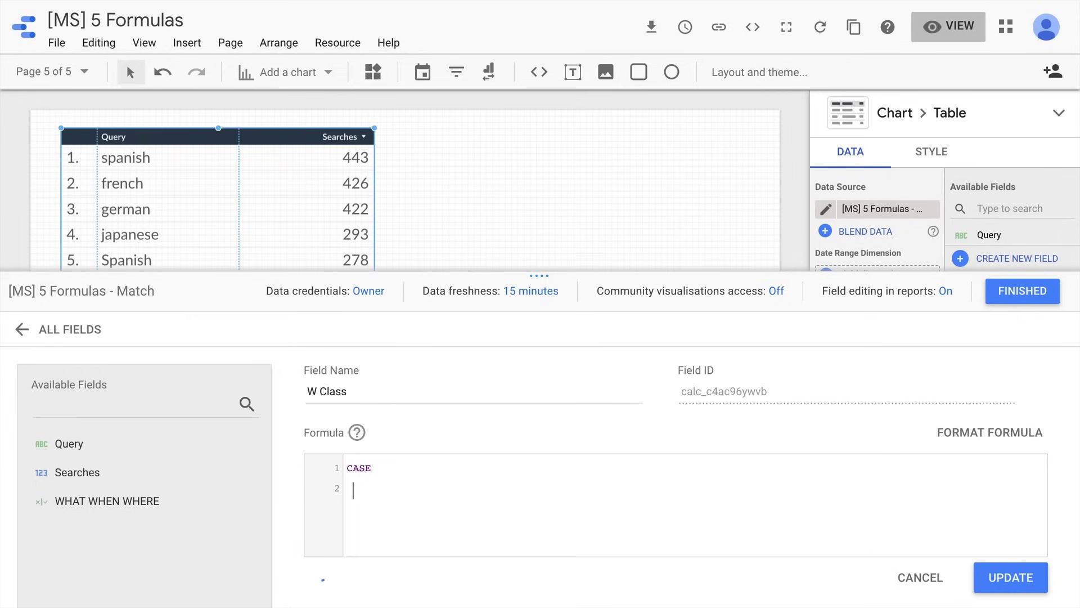
type("WHEN")
type(" x TH")
type("EN y")
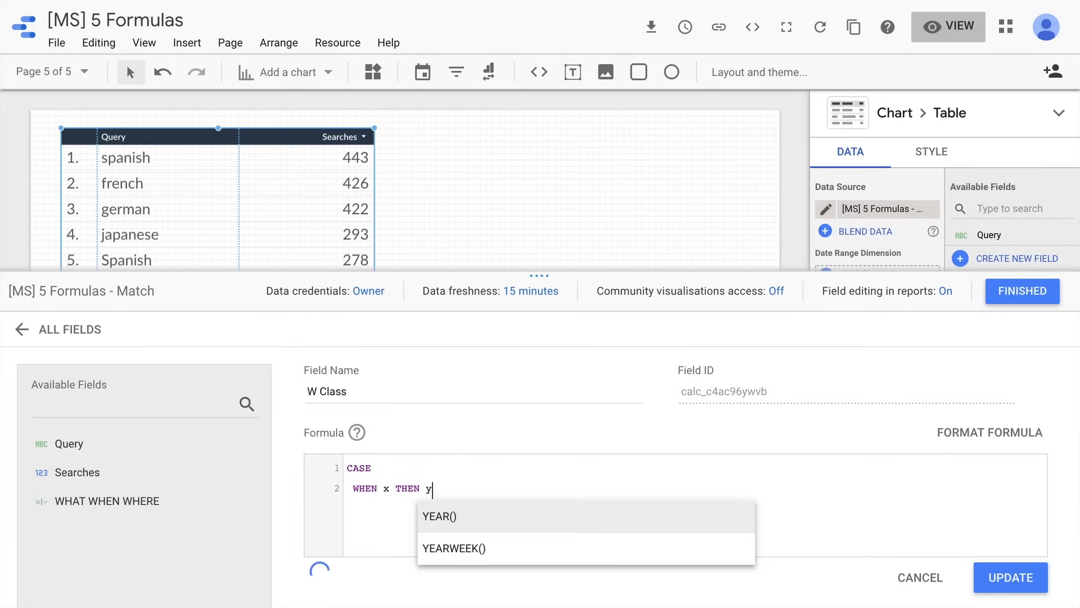
key("Return")
key("BackSpace")
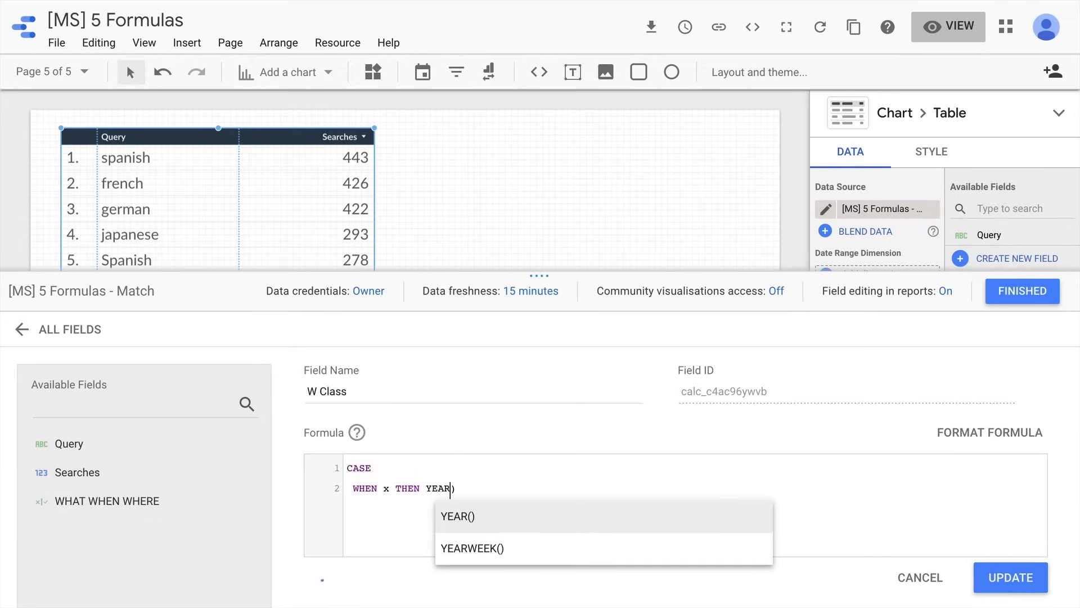
key("BackSpace")
key("BackSpace")
key("BackSpace")
key("BackSpace")
key("BackSpace")
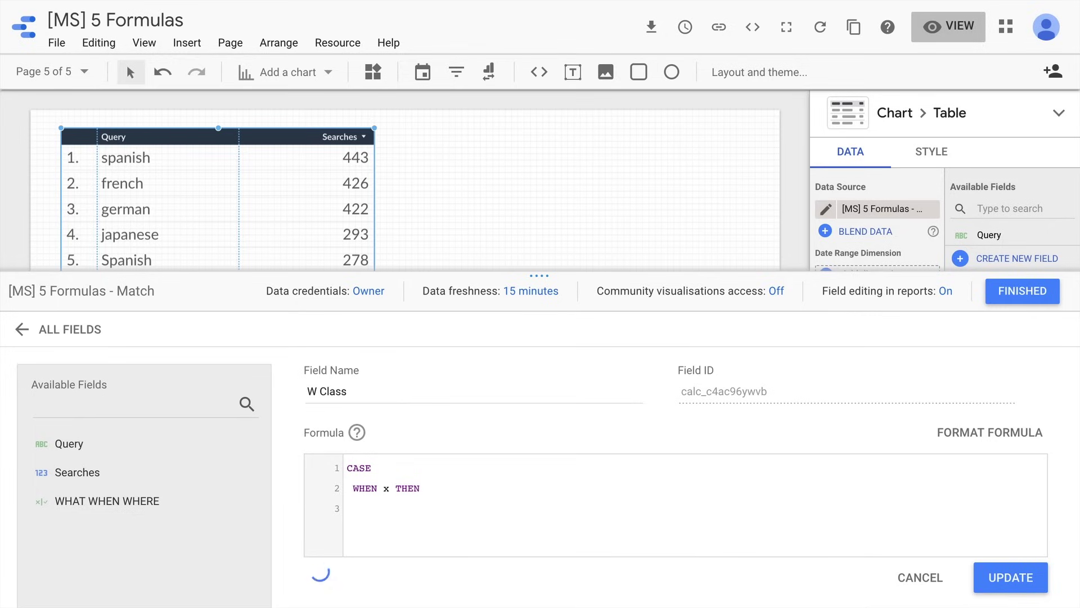
type("EL")
type("SE z")
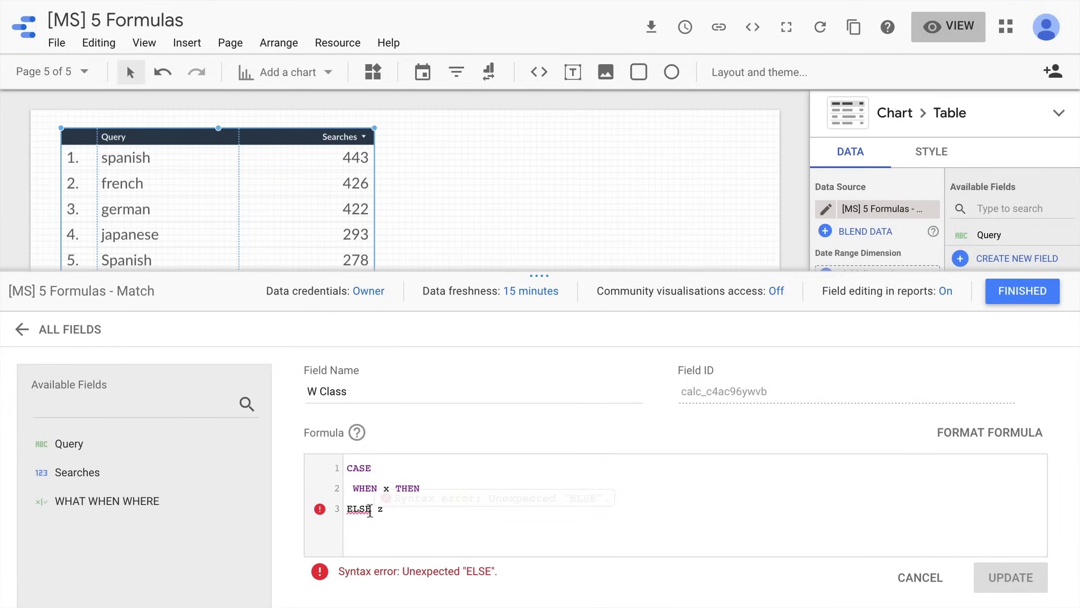
key("Return")
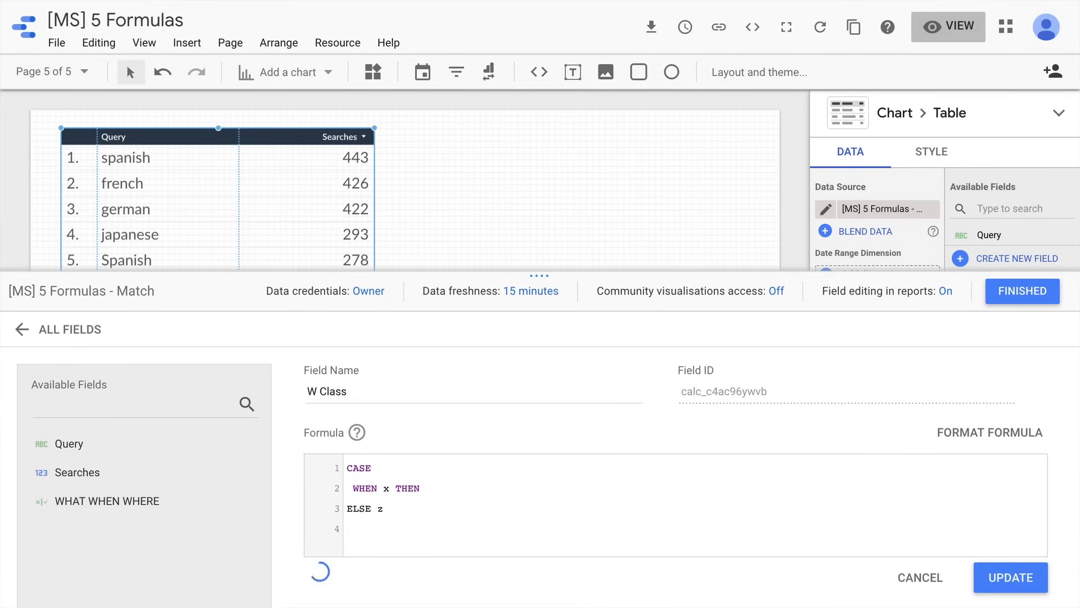
type("END")
Fill the first condition: WHEN REGEXP_MATCH(Query, '.*who.*') THEN "Who?".
left_click_drag(366, 529, 316, 452)
left_click(383, 485)
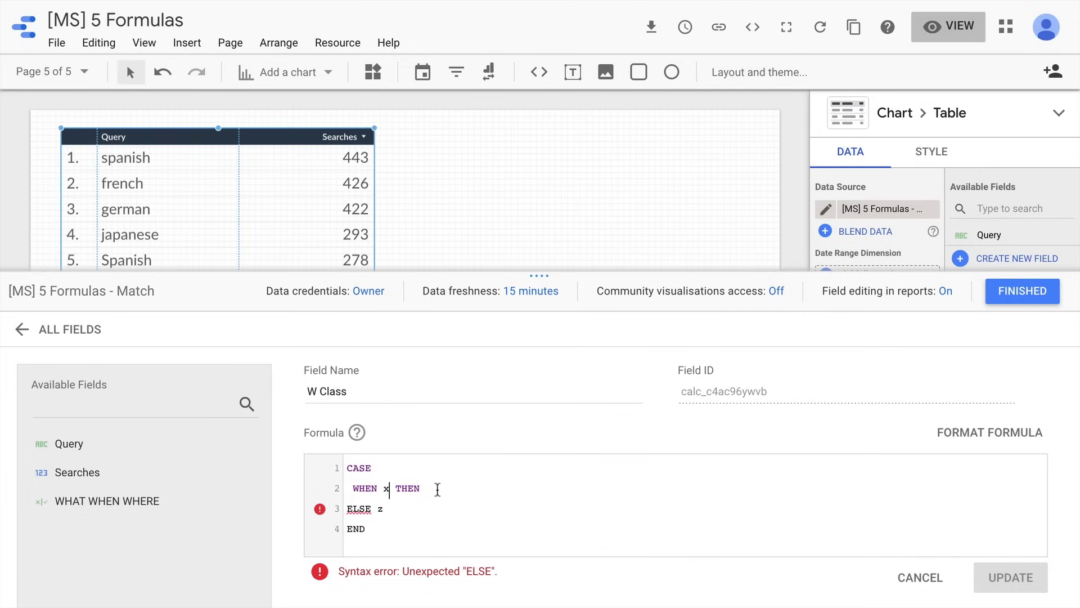
key("Delete")
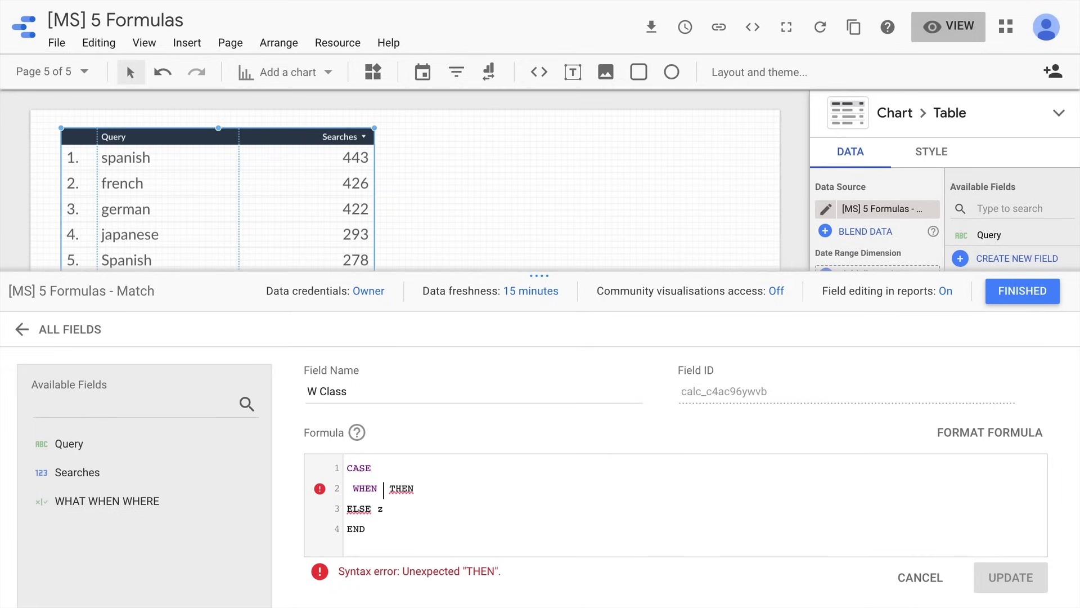
type("REGE")
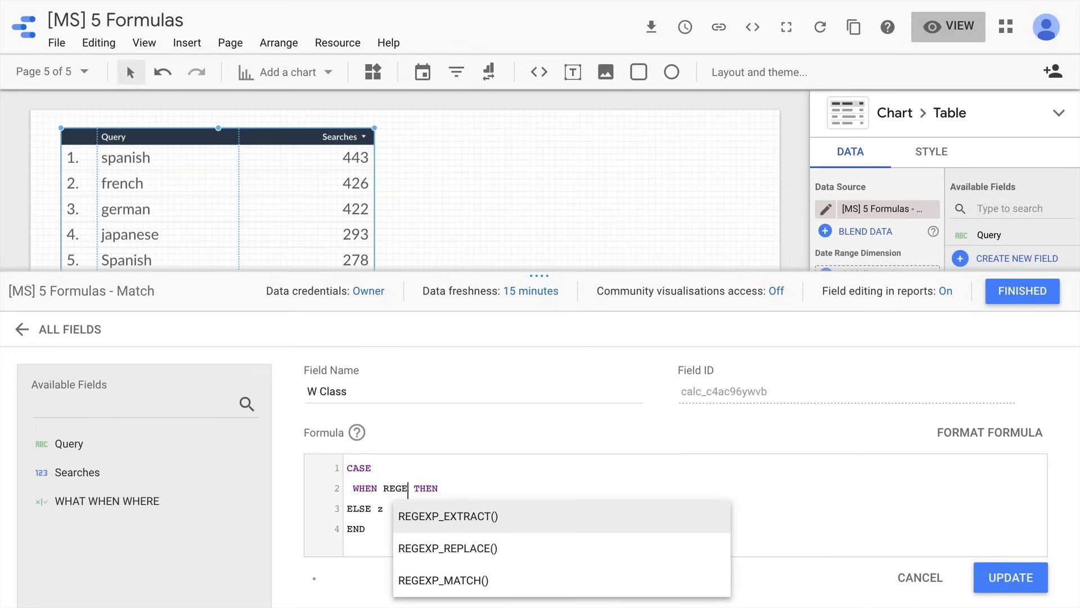
key("Down")
key("Down")
key("Return")
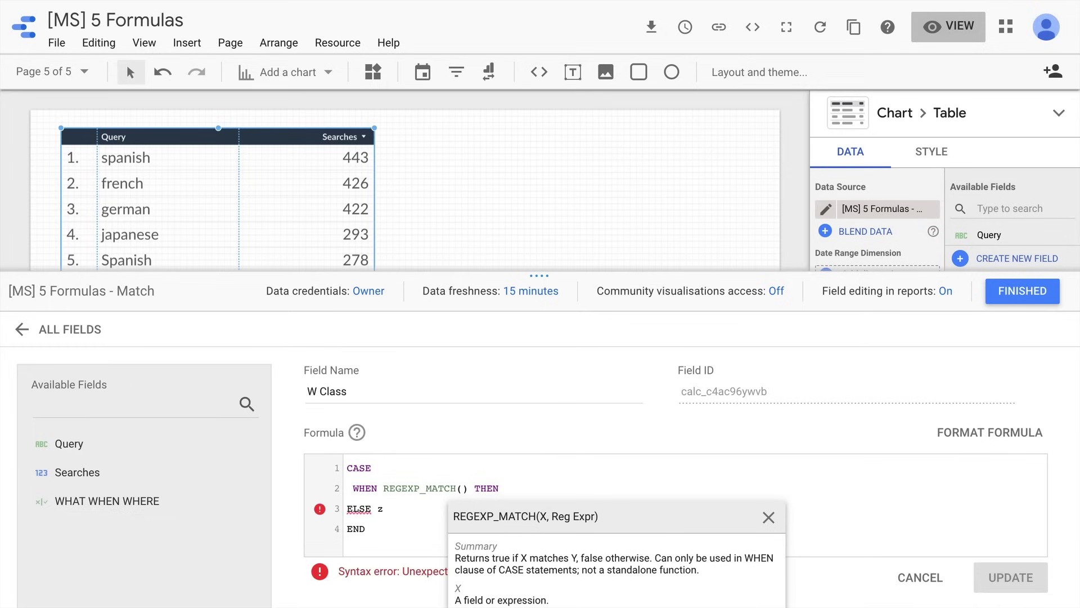
type("Quer")
key("Return")
type(", ")
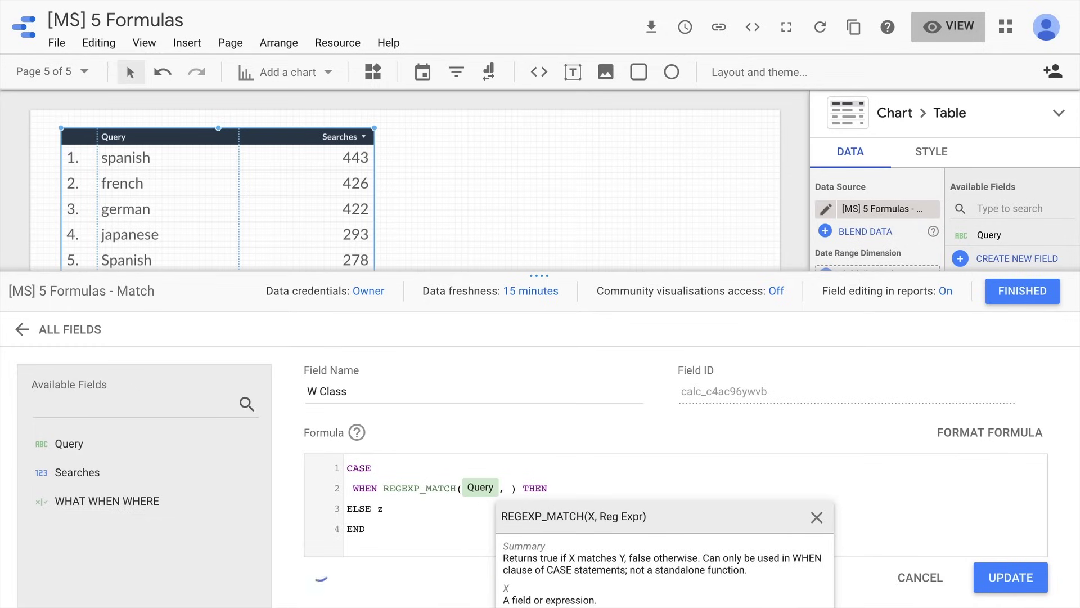
type("''")
key("Left")
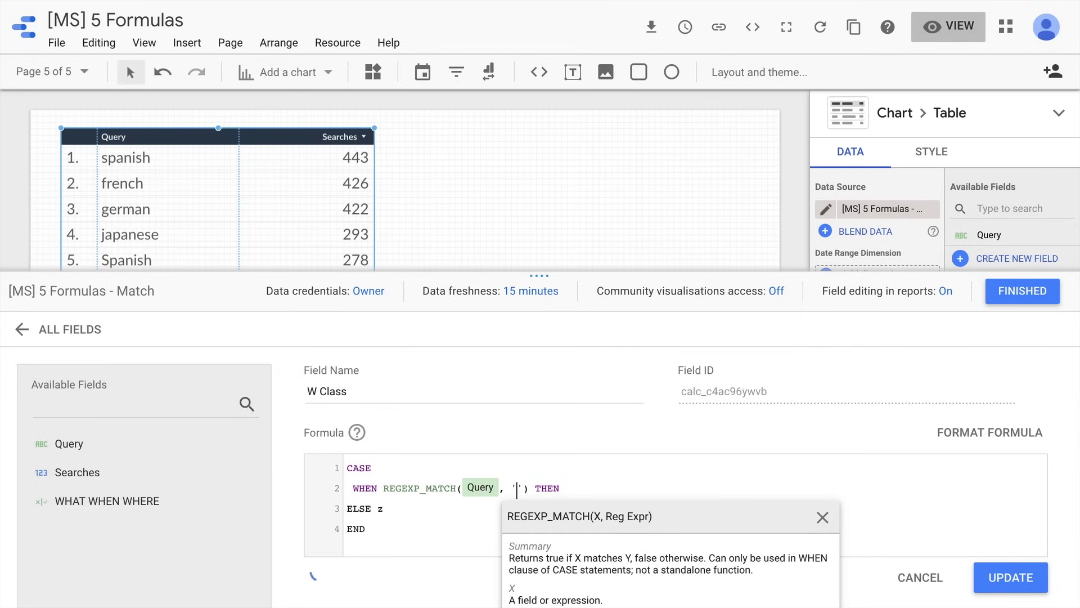
type(".*who")
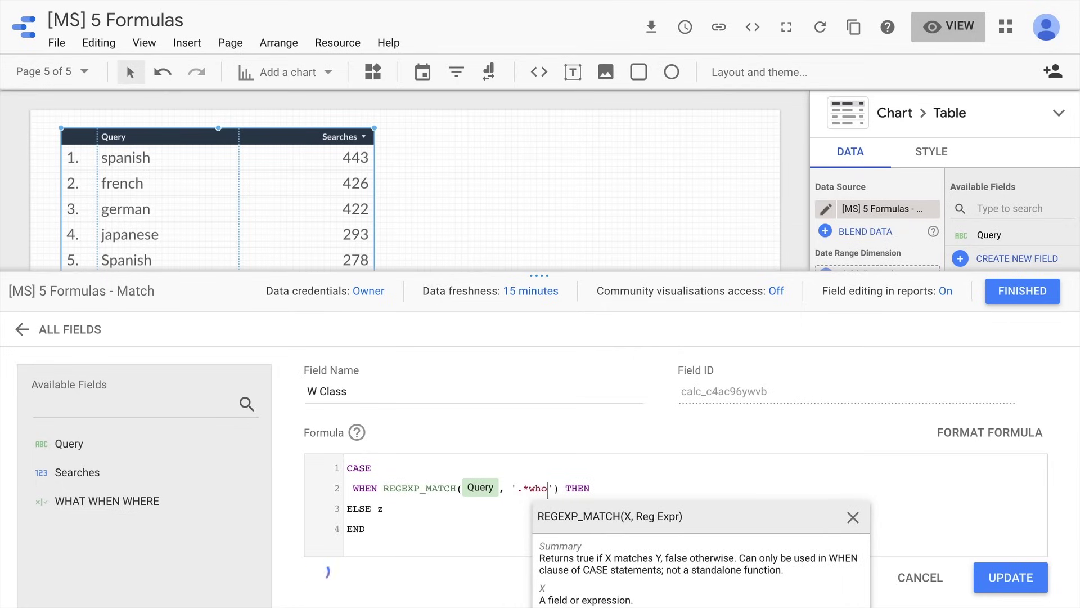
type(".*")
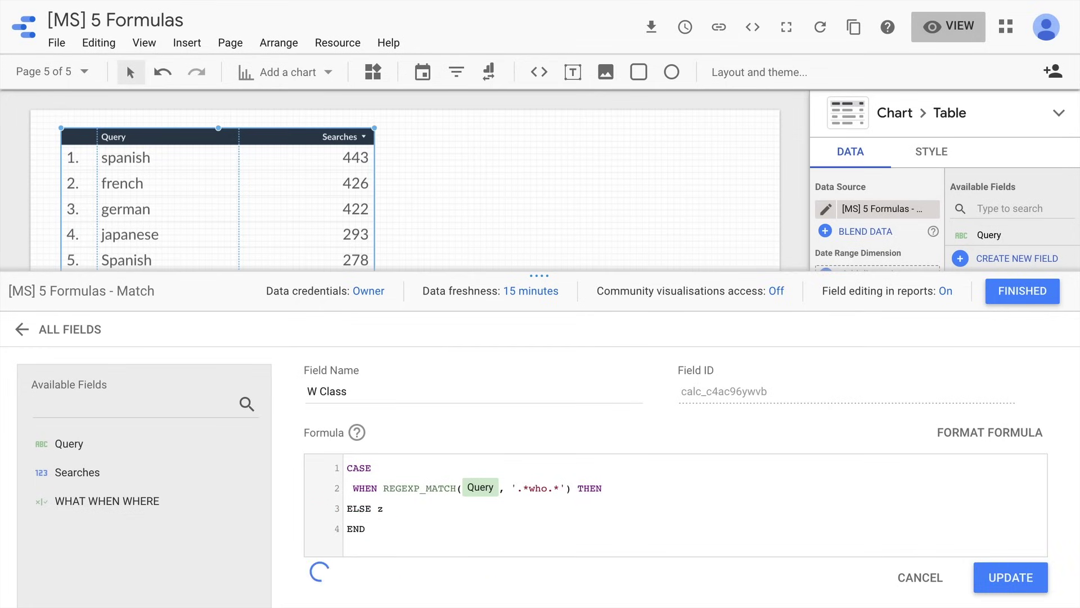
type(" \"\"")
type("WH")
key("BackSpace")
type("ho")
type("?")
Duplicate the who condition line and change its pattern to why.
left_click_drag(685, 491, 354, 490)
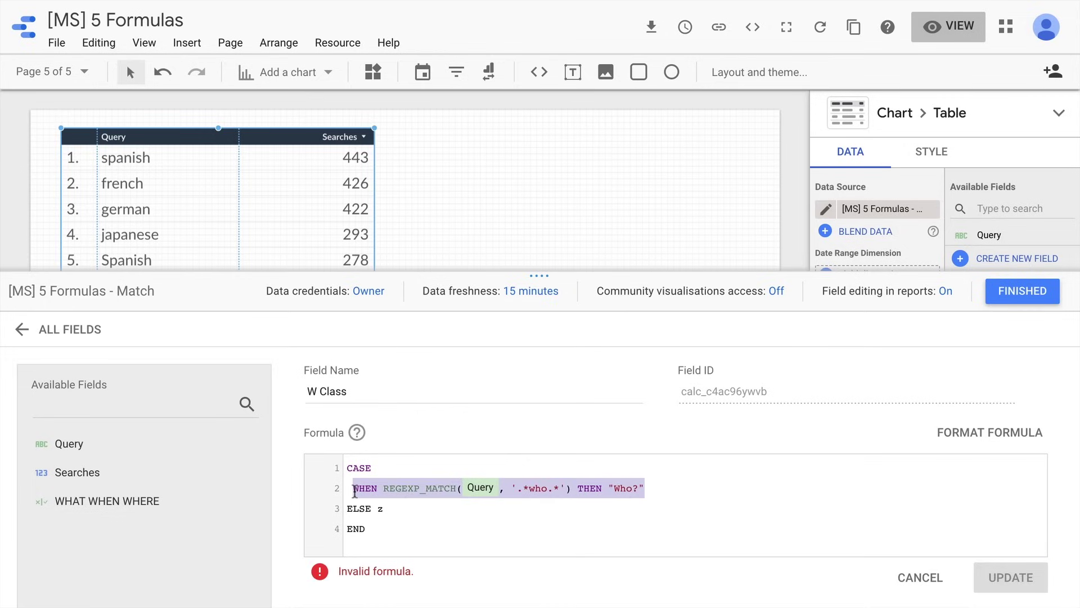
left_click(654, 488)
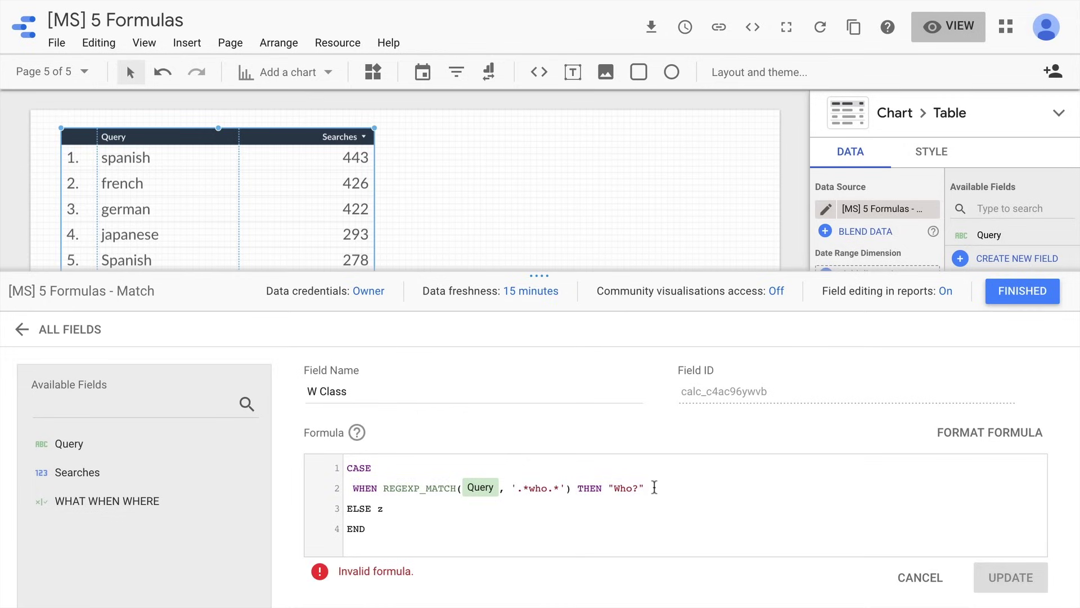
key("Return")
key("ctrl+v")
left_click(534, 508)
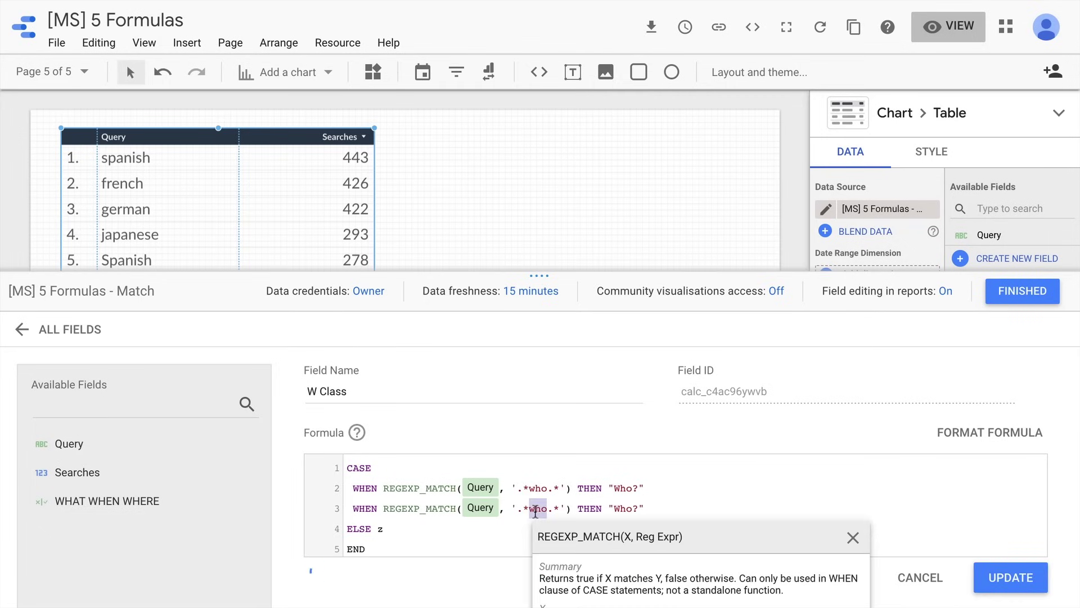
key("Delete")
key("Delete")
type("hy")
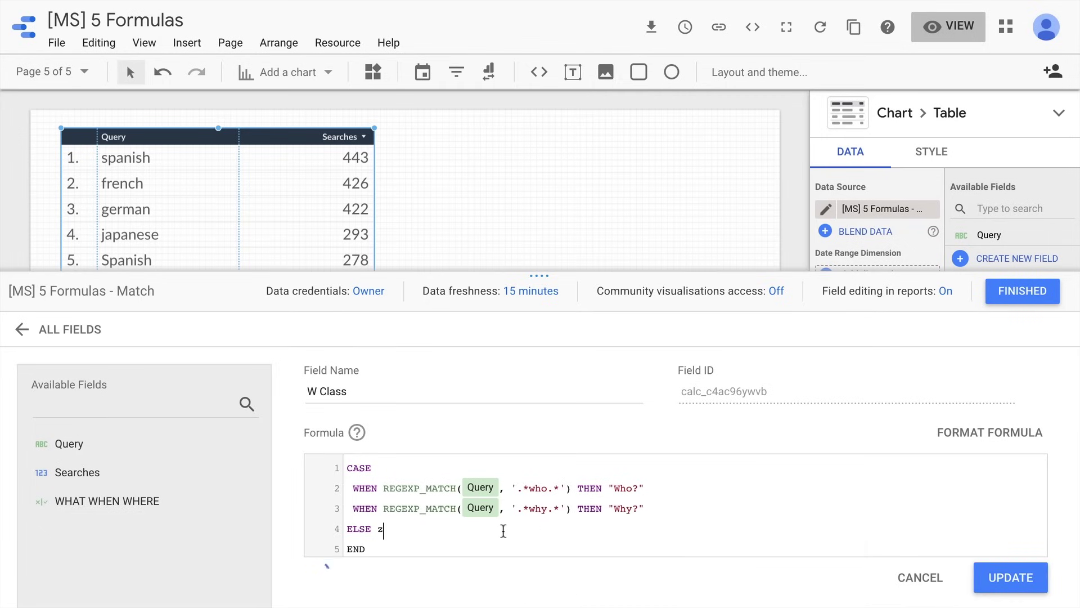
Replace the ELSE placeholder with "others" and save the W Class formula.
left_click(450, 529)
key("BackSpace")
type("\"")
type("others")
left_click_drag(647, 508, 352, 488)
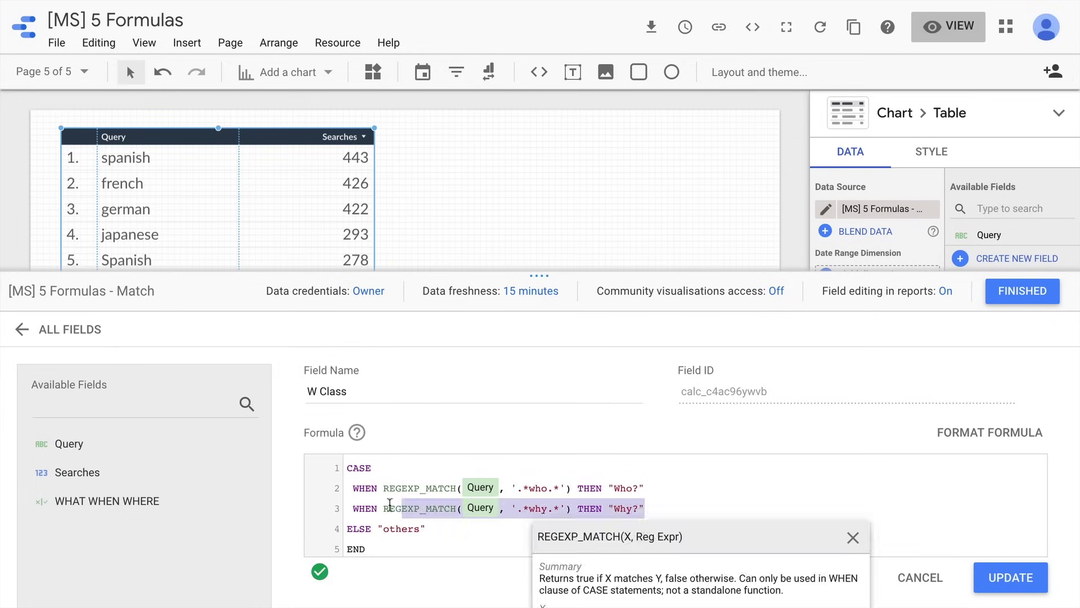
left_click(372, 546)
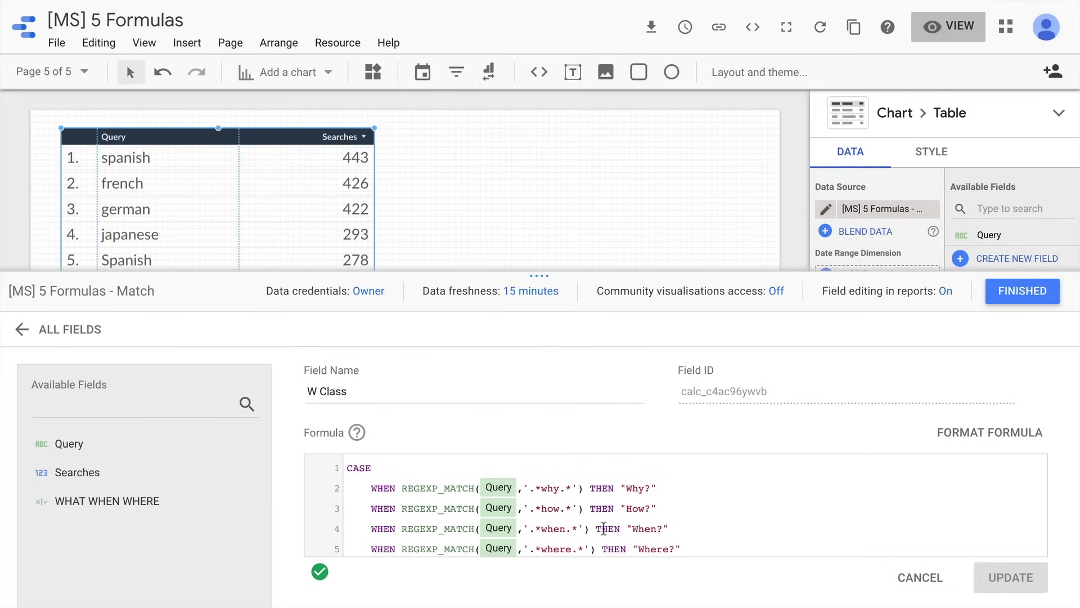
scroll(597, 529, "down", 3)
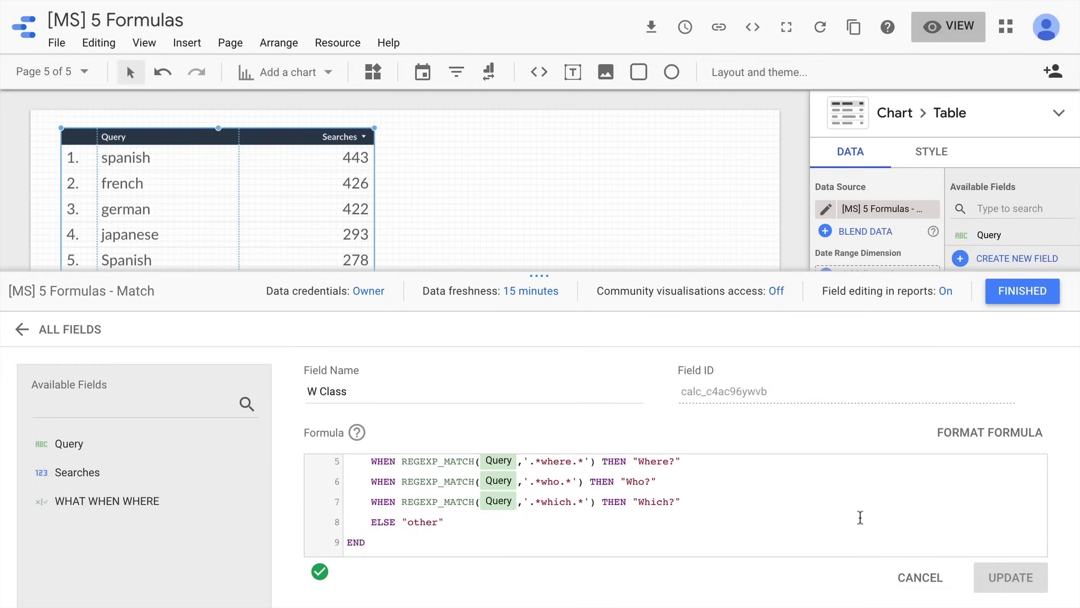
mouse_move(320, 572)
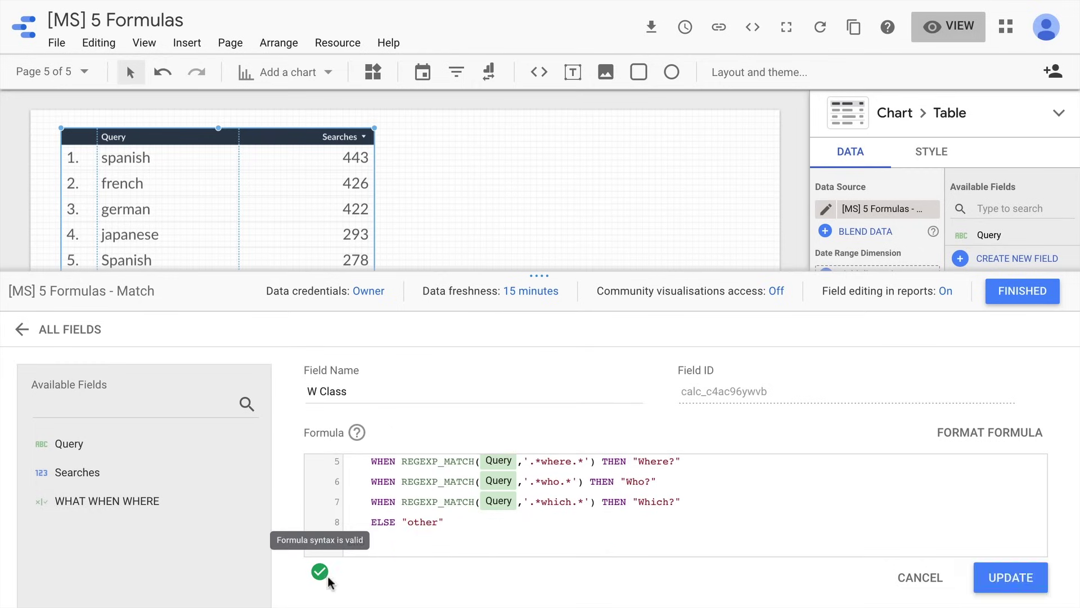
left_click(1038, 585)
Add W Class as a table dimension, then preview the table sorted by W Class.
left_click(1020, 304)
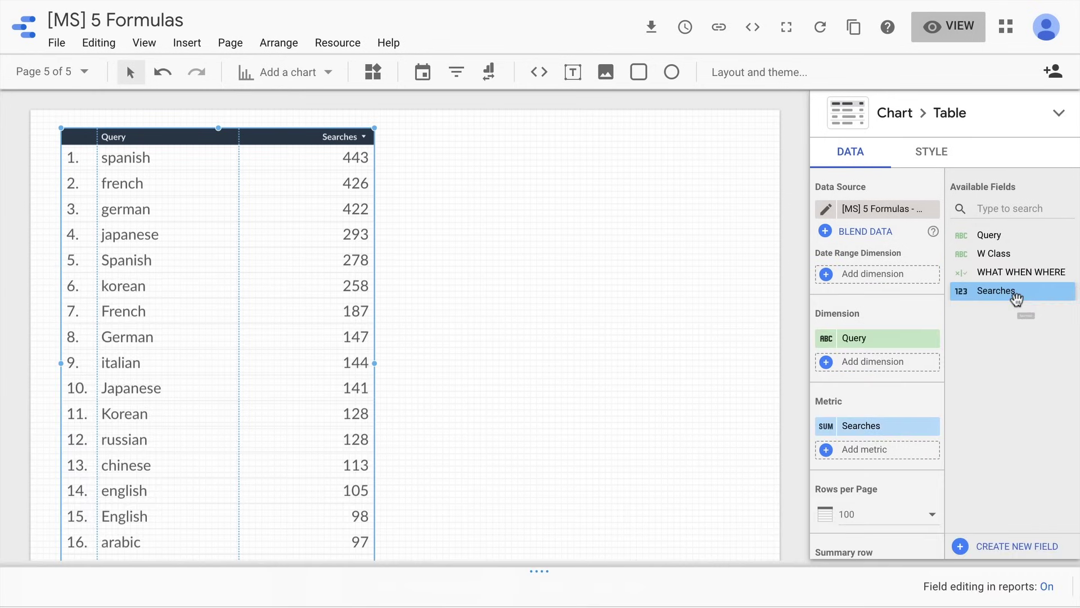
left_click_drag(997, 257, 870, 360)
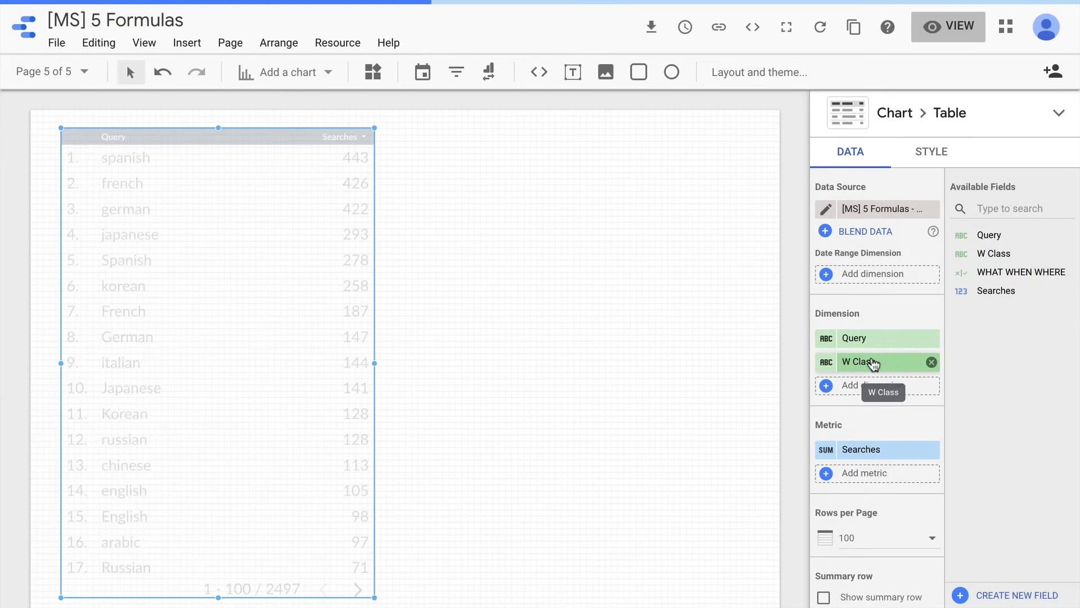
left_click(932, 27)
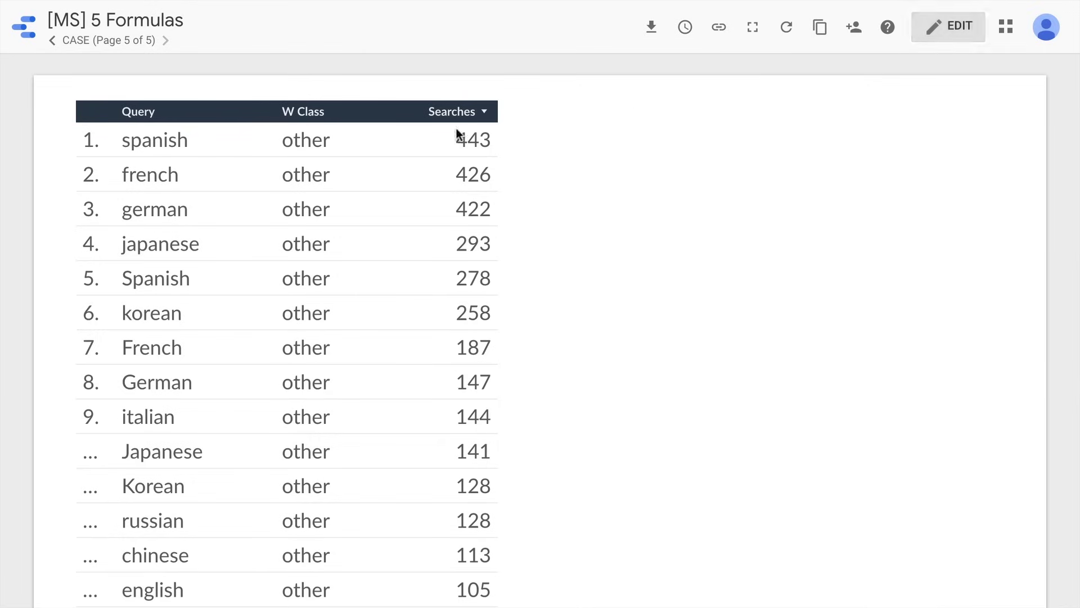
left_click(302, 111)
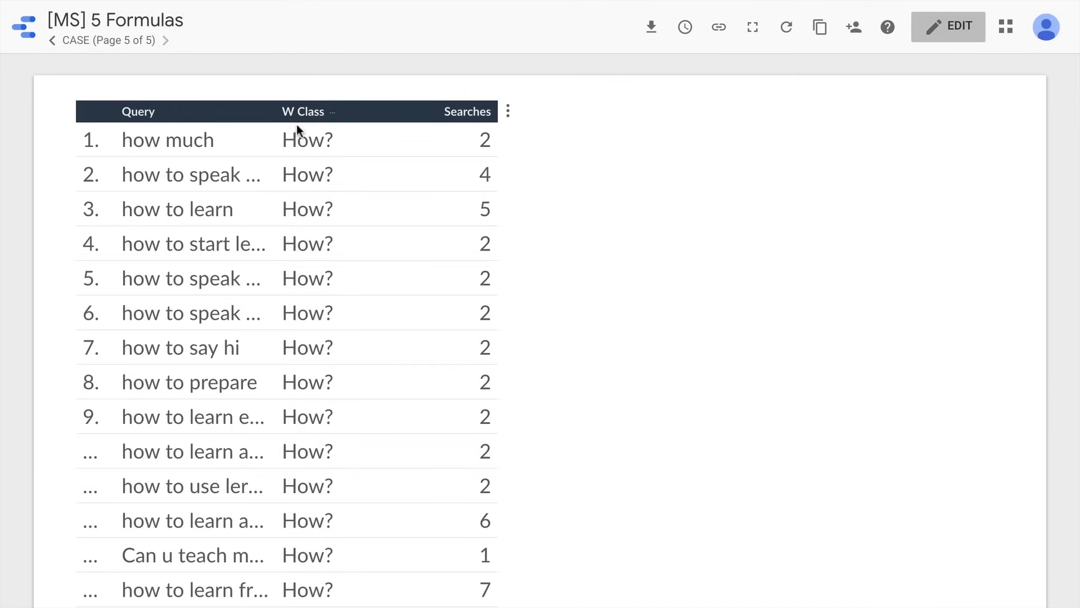
scroll(249, 310, "down", 5)
scroll(250, 313, "down", 4)
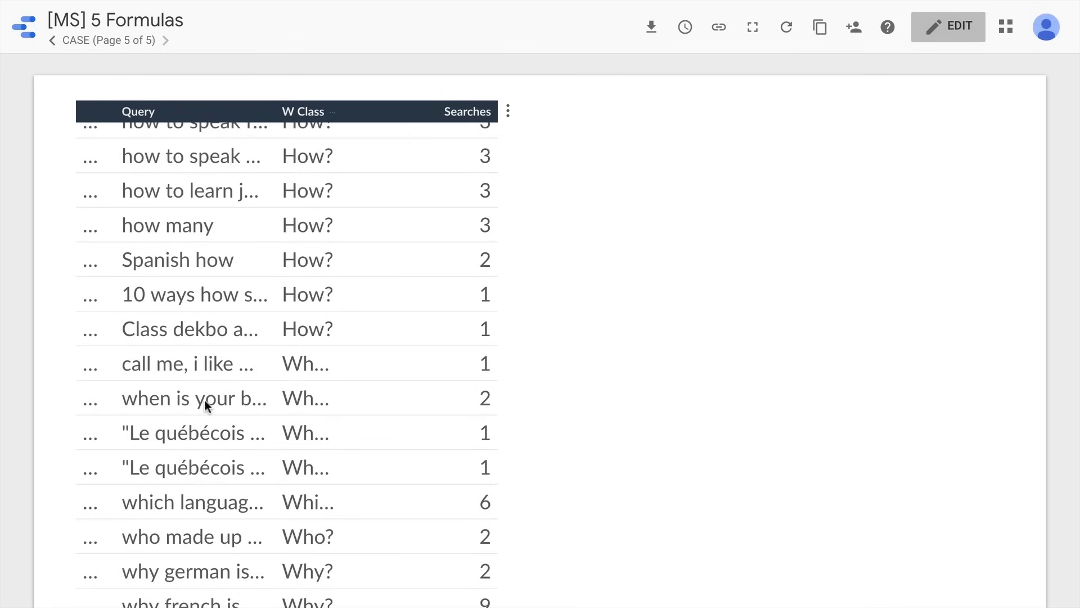
scroll(205, 405, "down", 3)
scroll(206, 408, "down", 2)
scroll(205, 405, "down", 1)
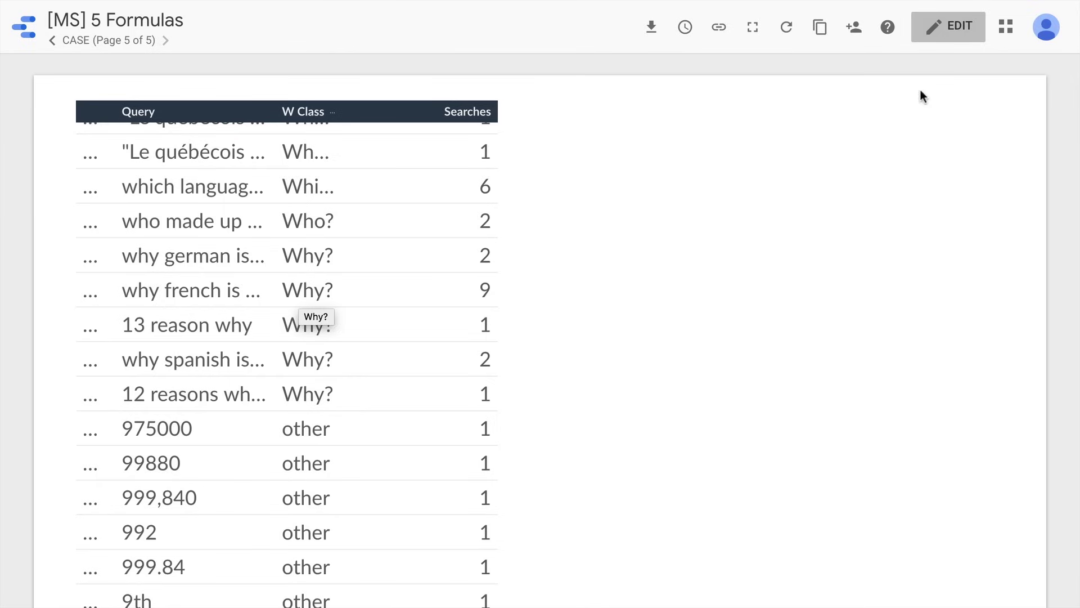
left_click(927, 35)
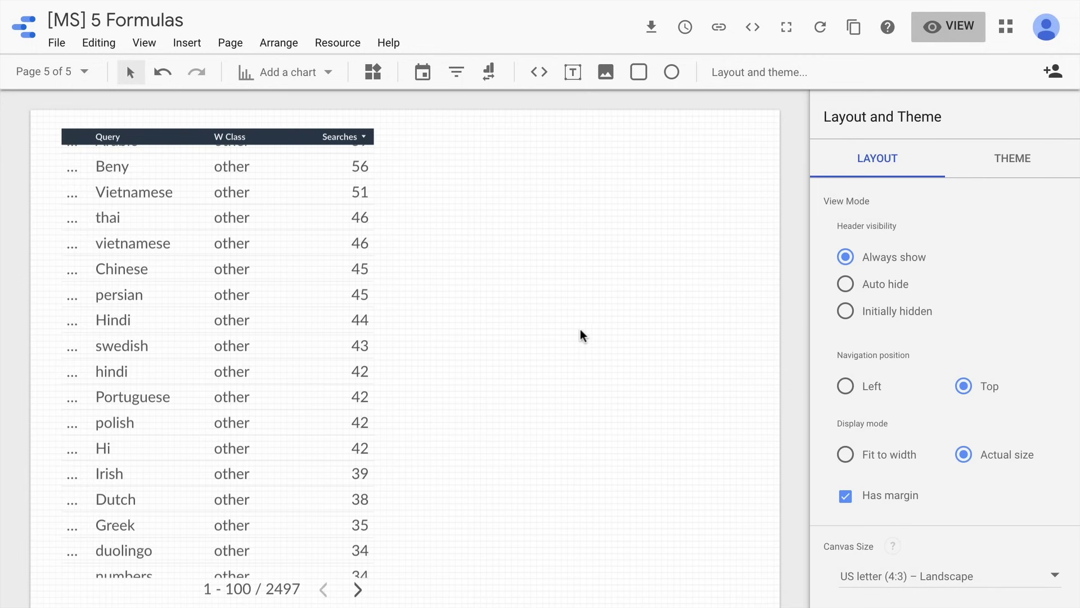
Duplicate the query table as a W Class-only summary, shorten it, and enable its Apply filter interaction.
left_click(223, 338)
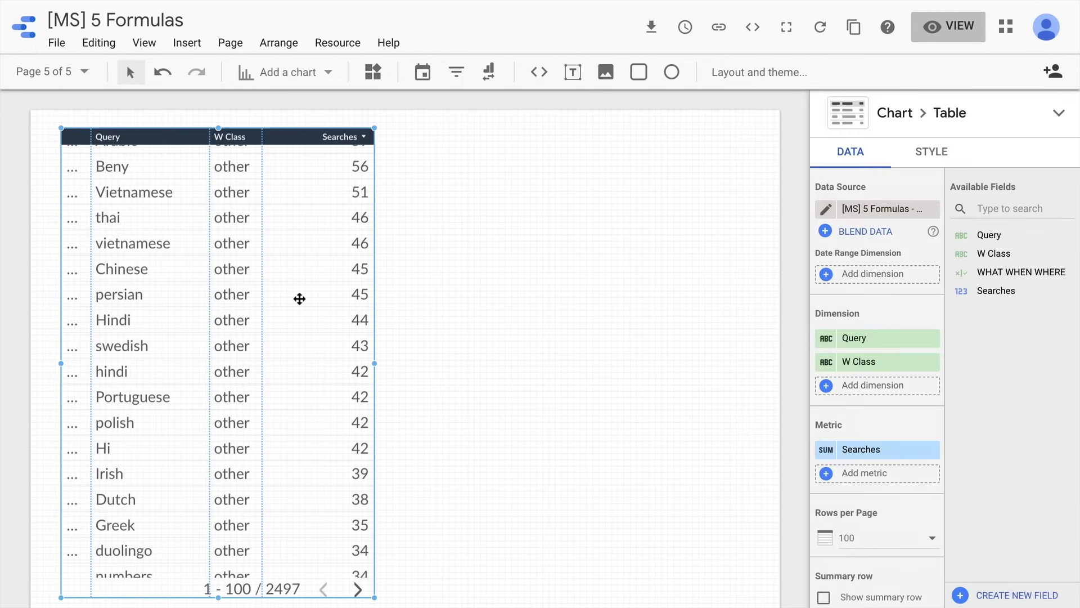
key("ctrl+v")
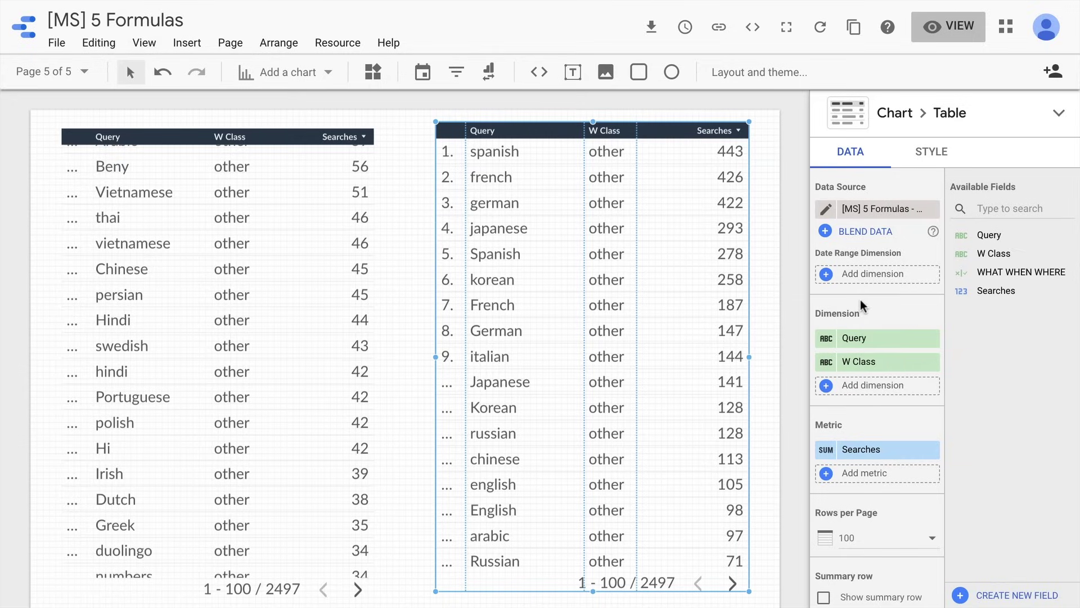
left_click(932, 339)
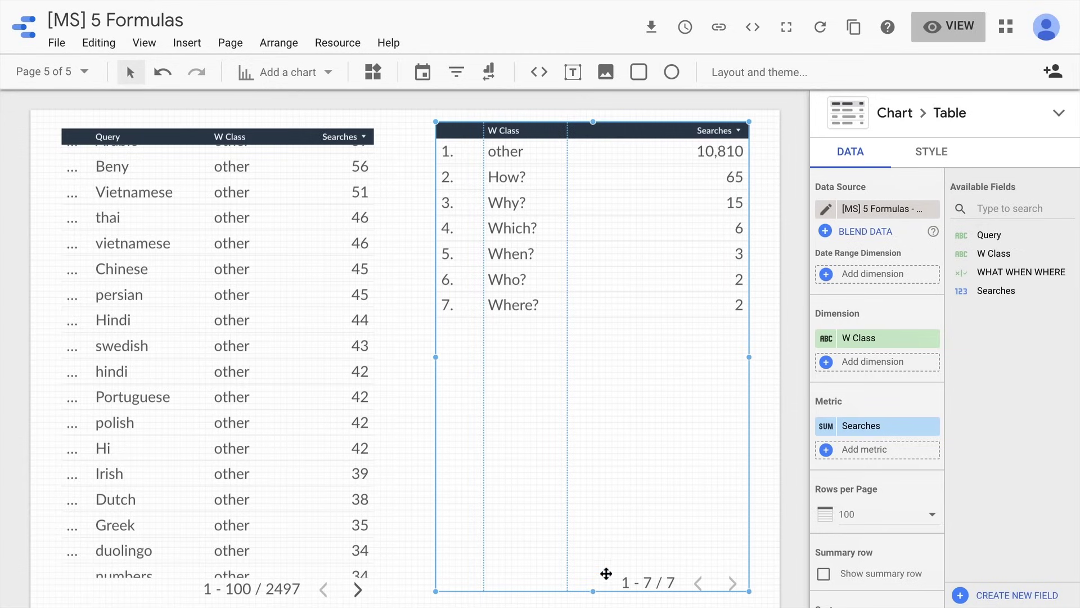
mouse_move(594, 590)
left_mouse_down()
mouse_move(594, 323)
mouse_move(592, 385)
left_mouse_up()
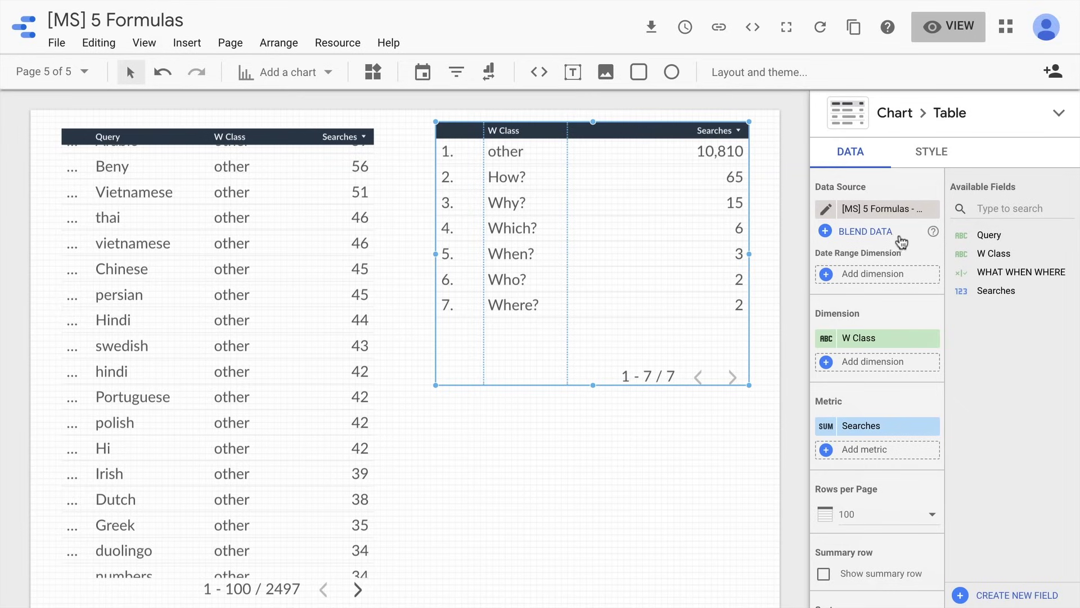
scroll(896, 242, "down", 3)
scroll(897, 242, "down", 5)
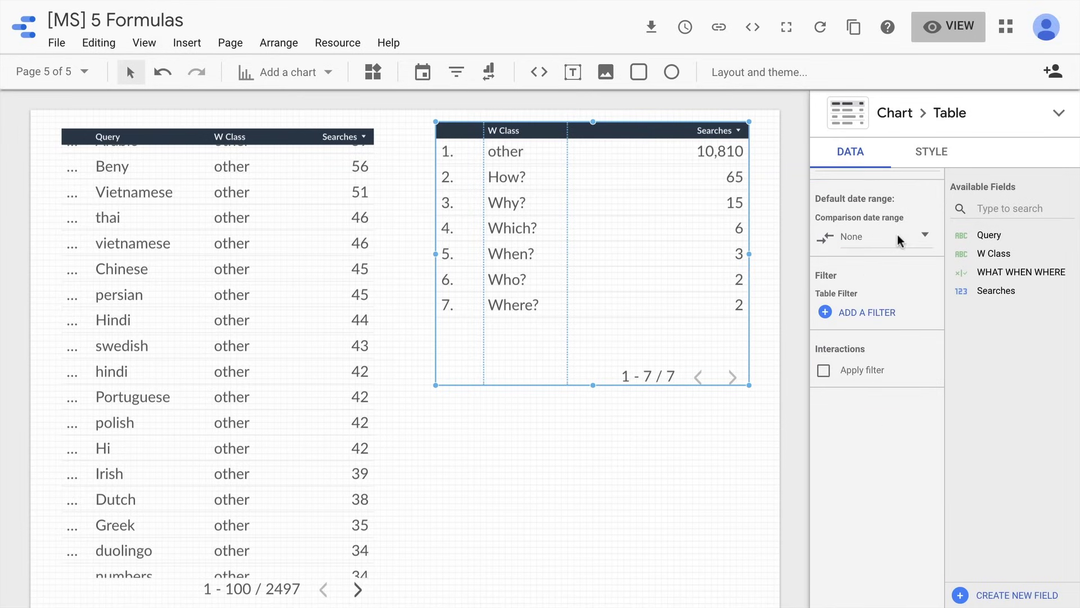
left_click(824, 372)
left_click(951, 27)
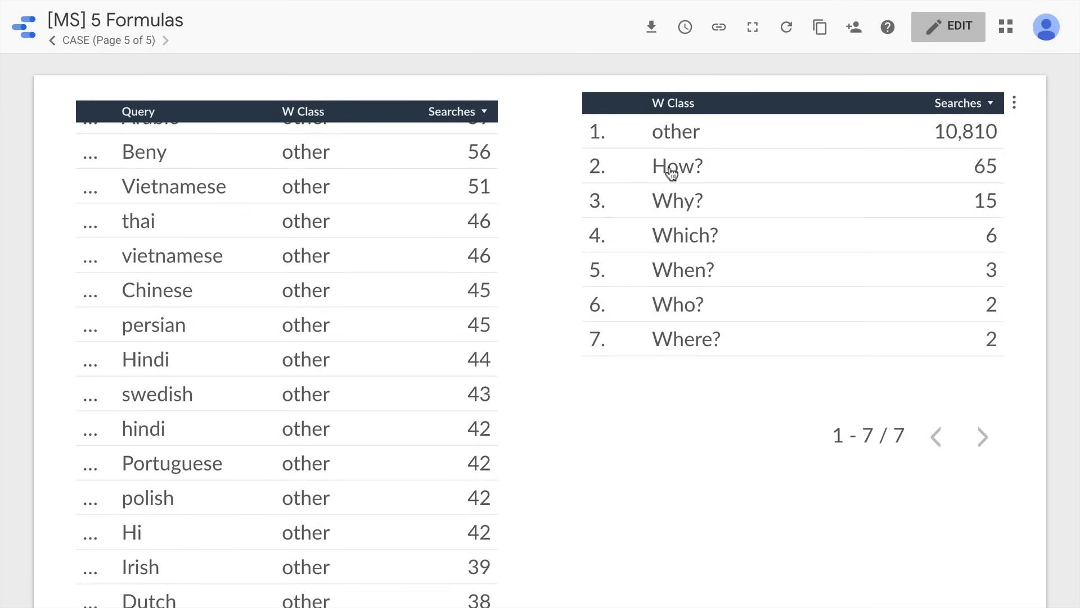
Select How?, Why?, Which?, When? and How? again in the summary to filter the query table.
mouse_move(682, 177)
left_click(682, 169)
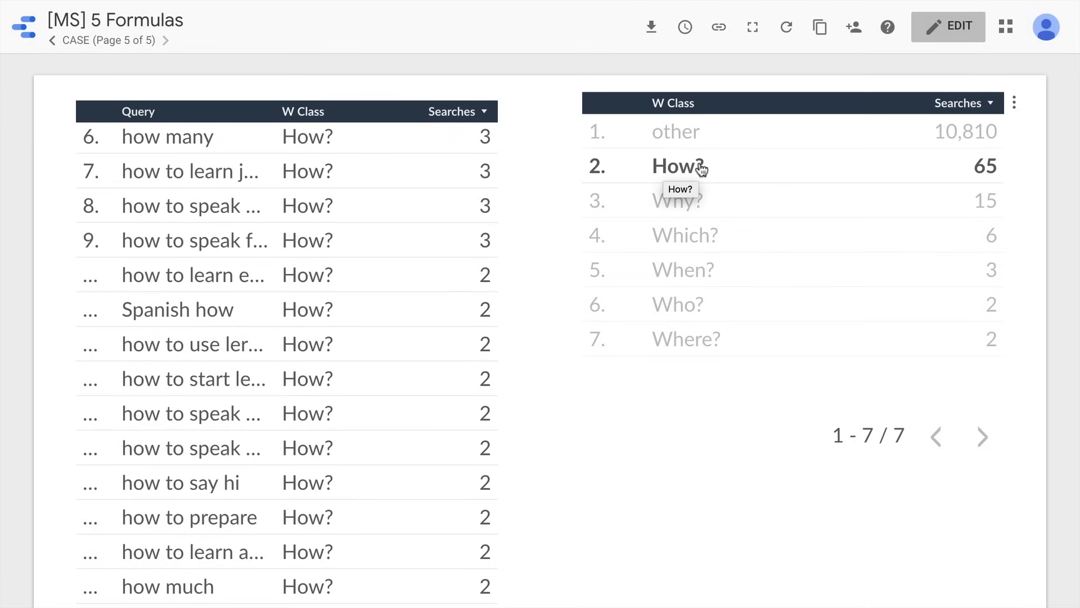
mouse_move(309, 413)
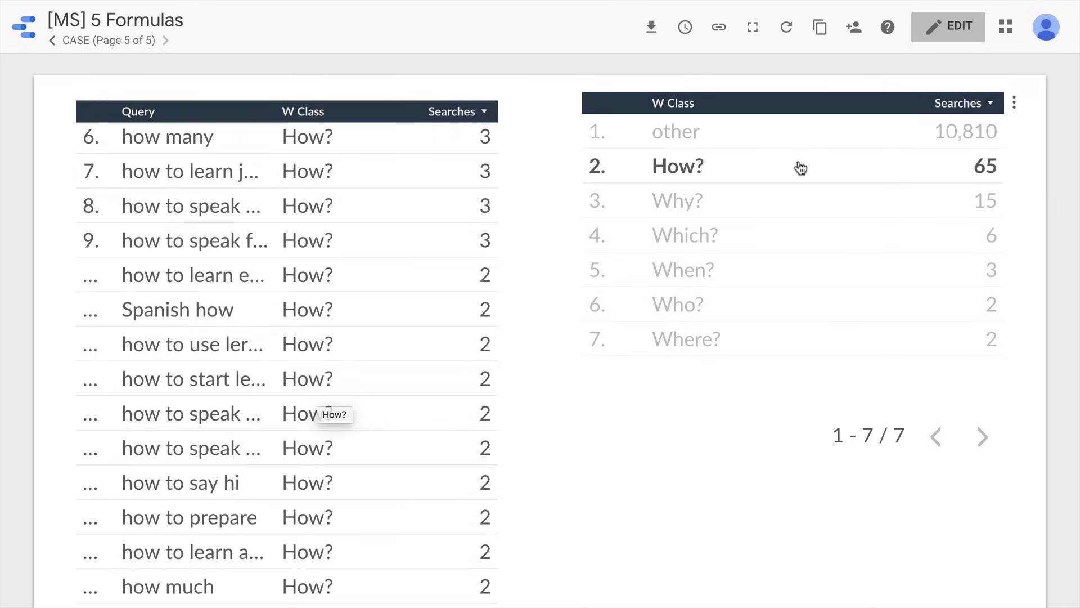
left_click(696, 214)
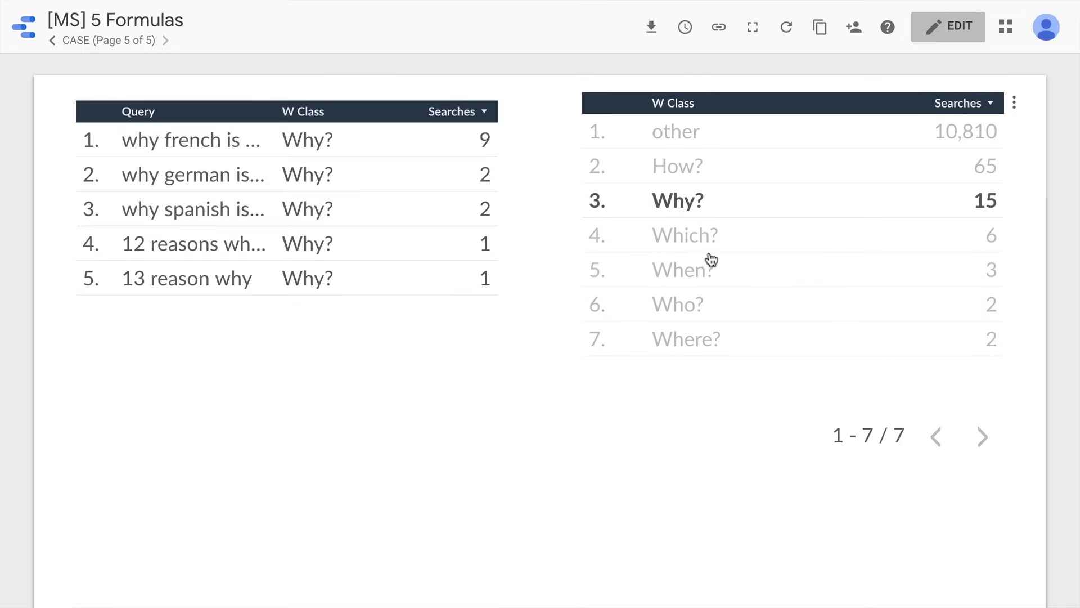
left_click(709, 251)
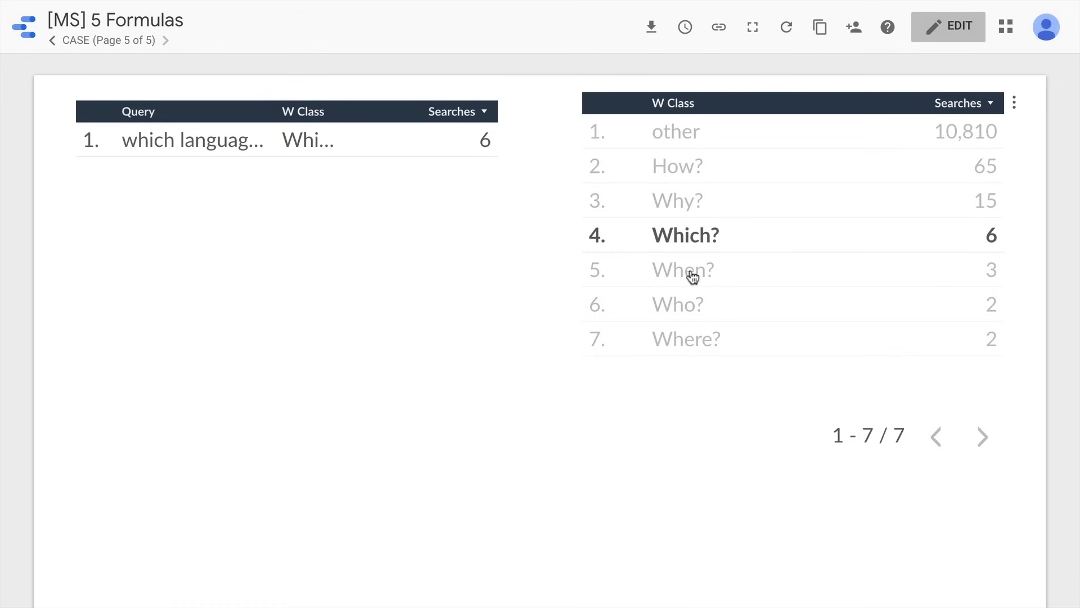
left_click(689, 272)
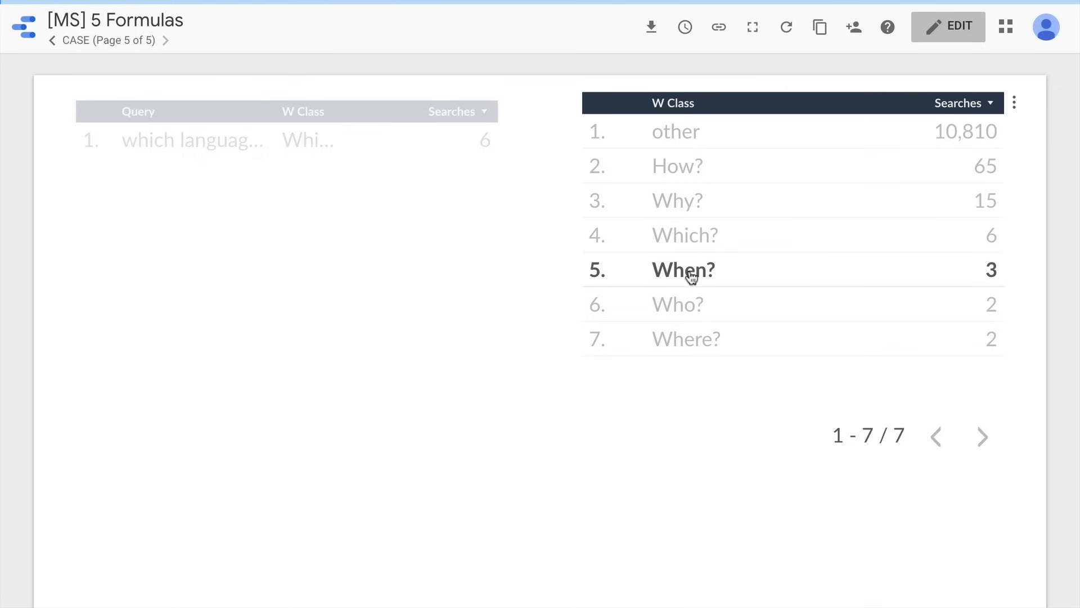
left_click(671, 172)
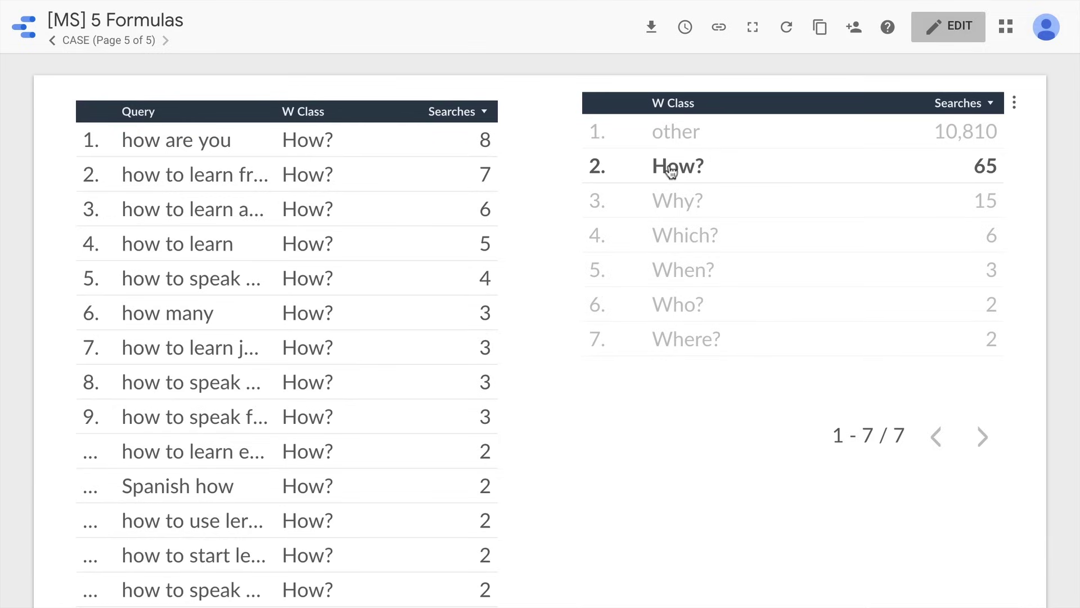
left_click(934, 40)
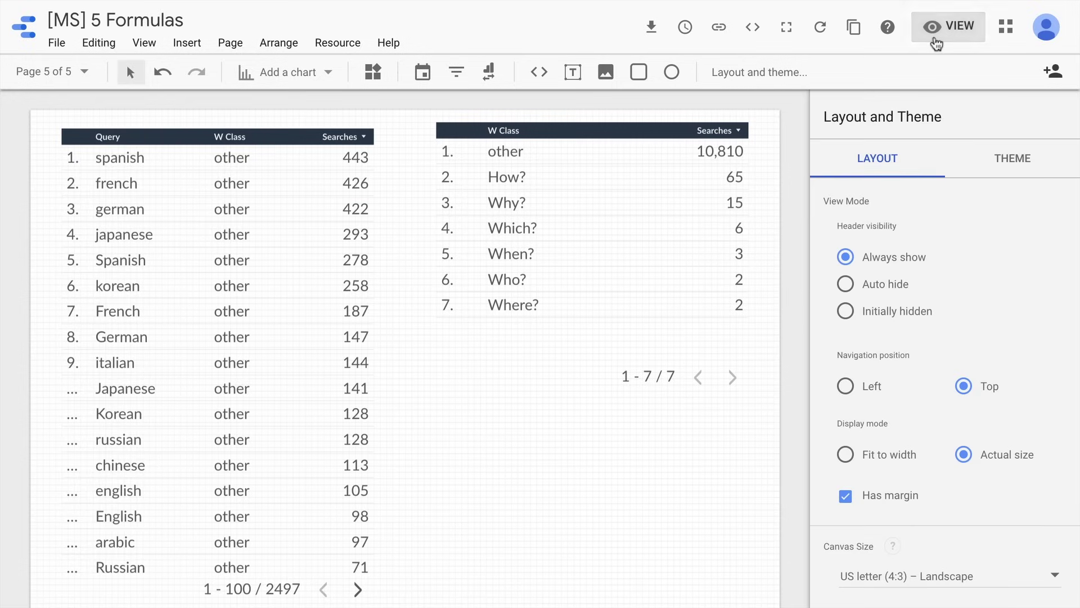